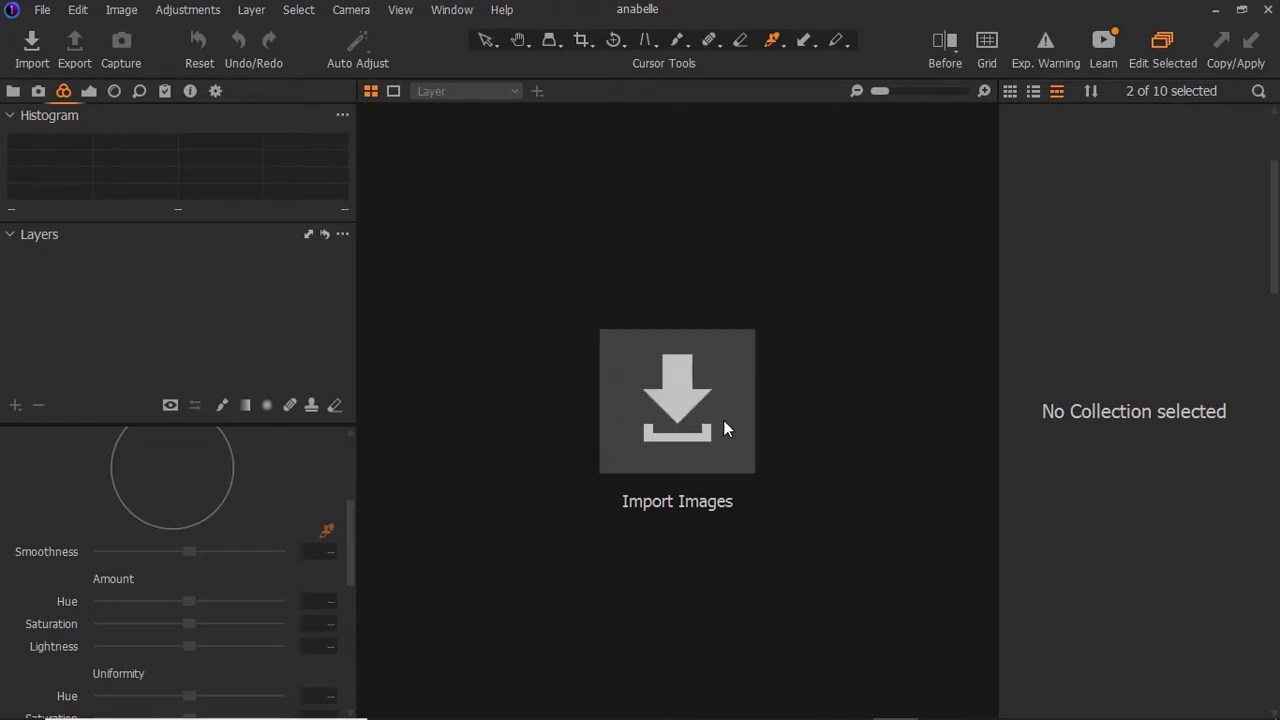
Import all 12 CR2 images from the Desktop's "New folder" into the catalog, leaving the files in their current location
left_click(661, 388)
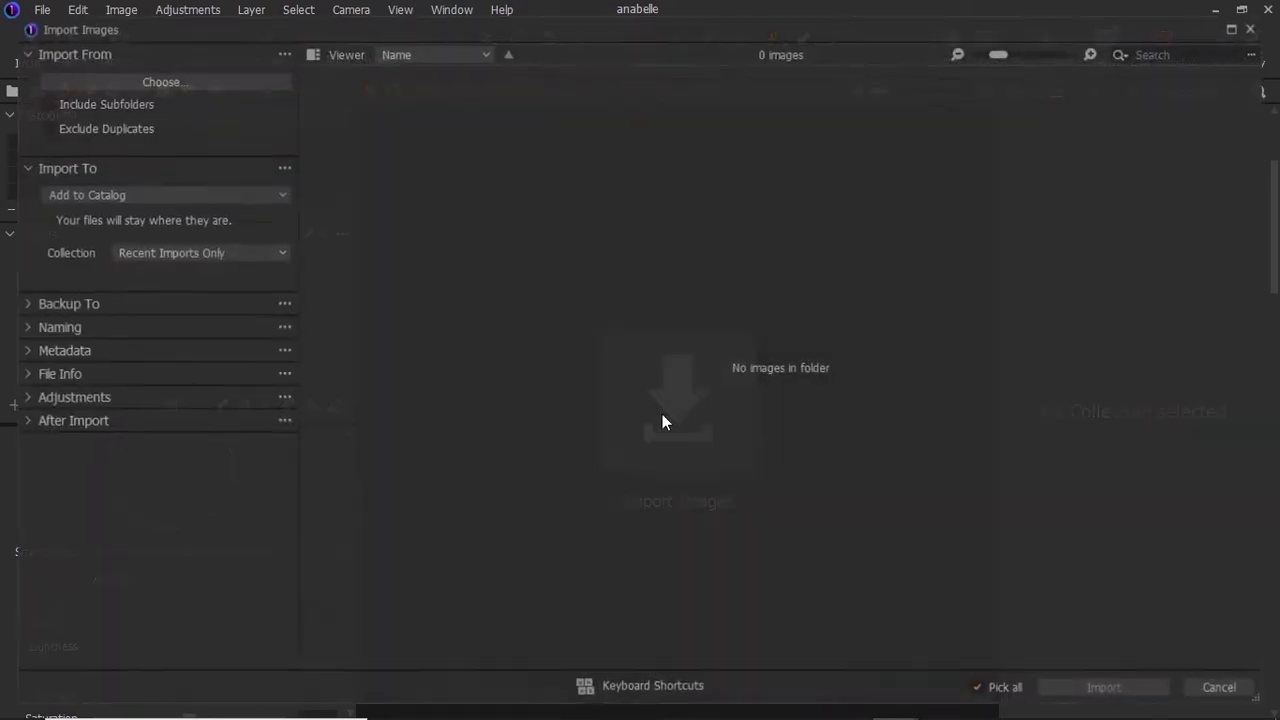
left_click(192, 81)
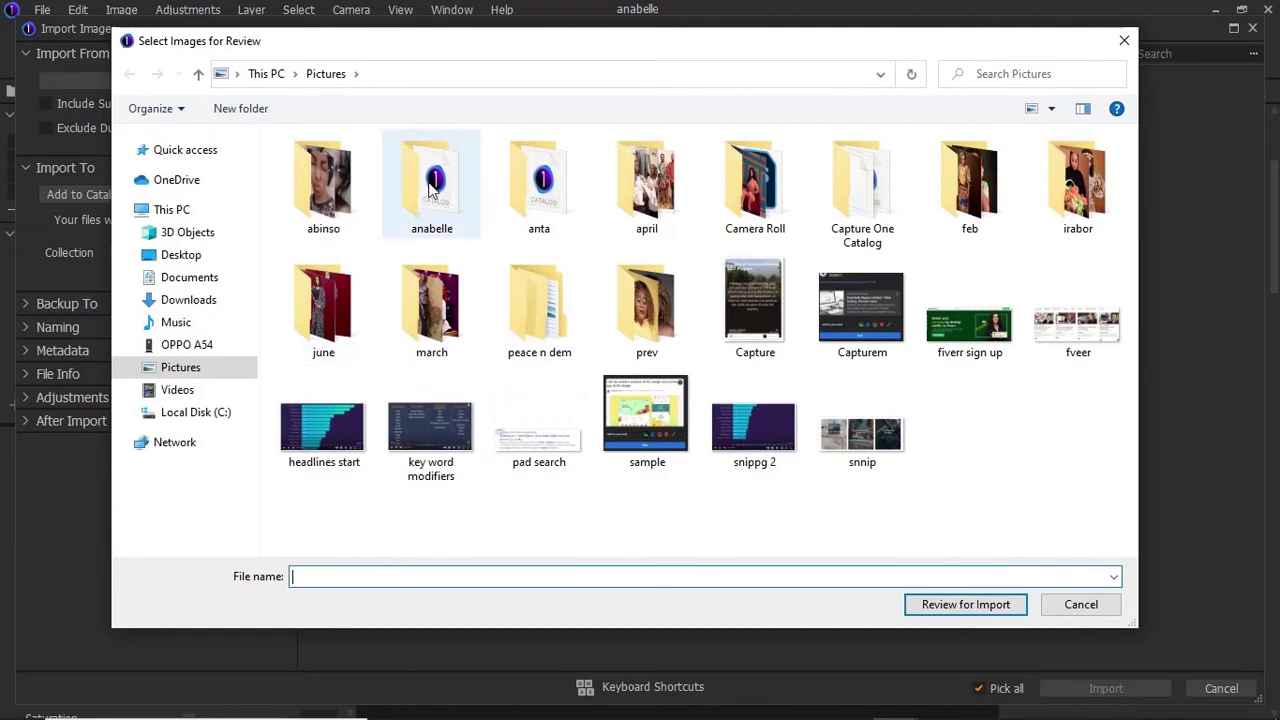
left_click(209, 257)
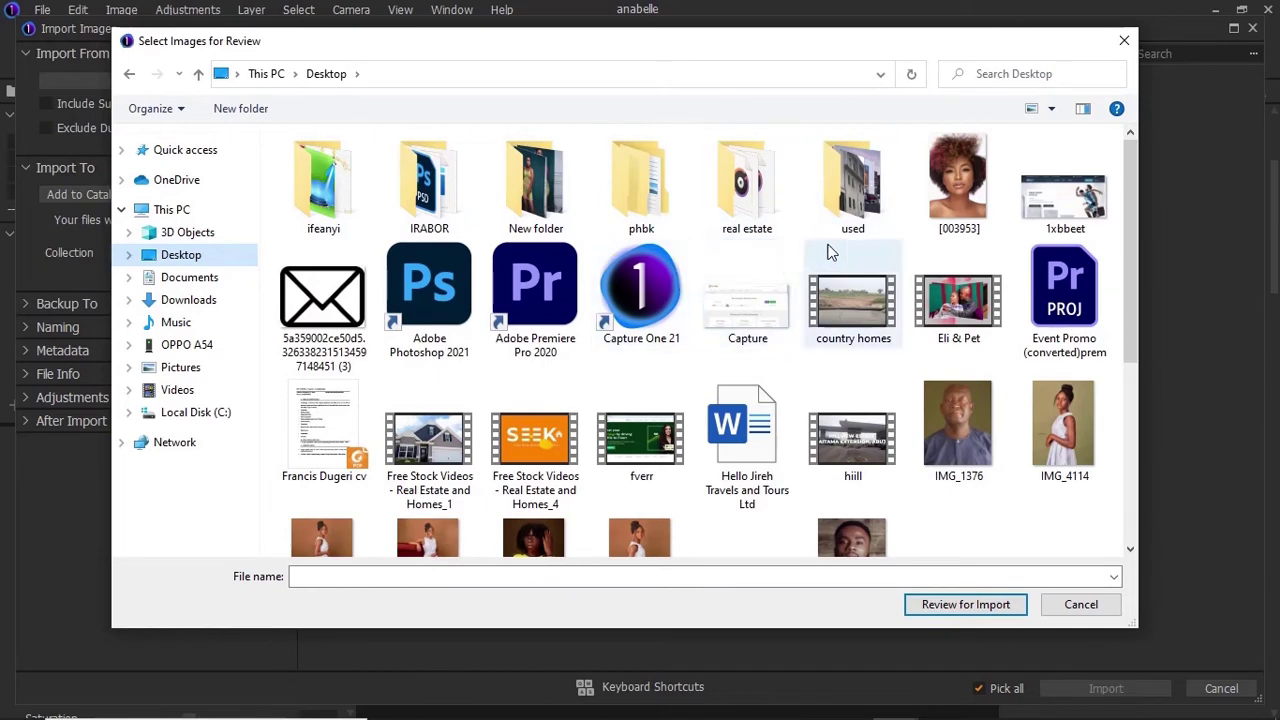
double_click(560, 214)
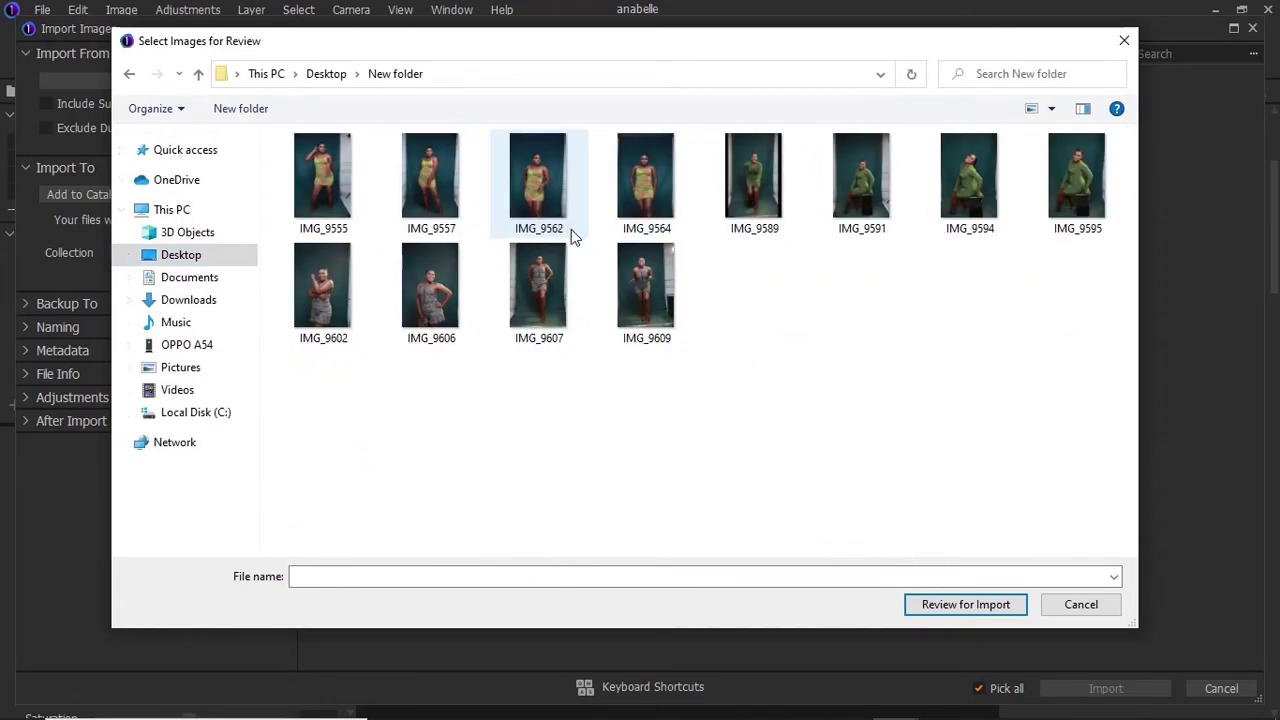
left_click(129, 75)
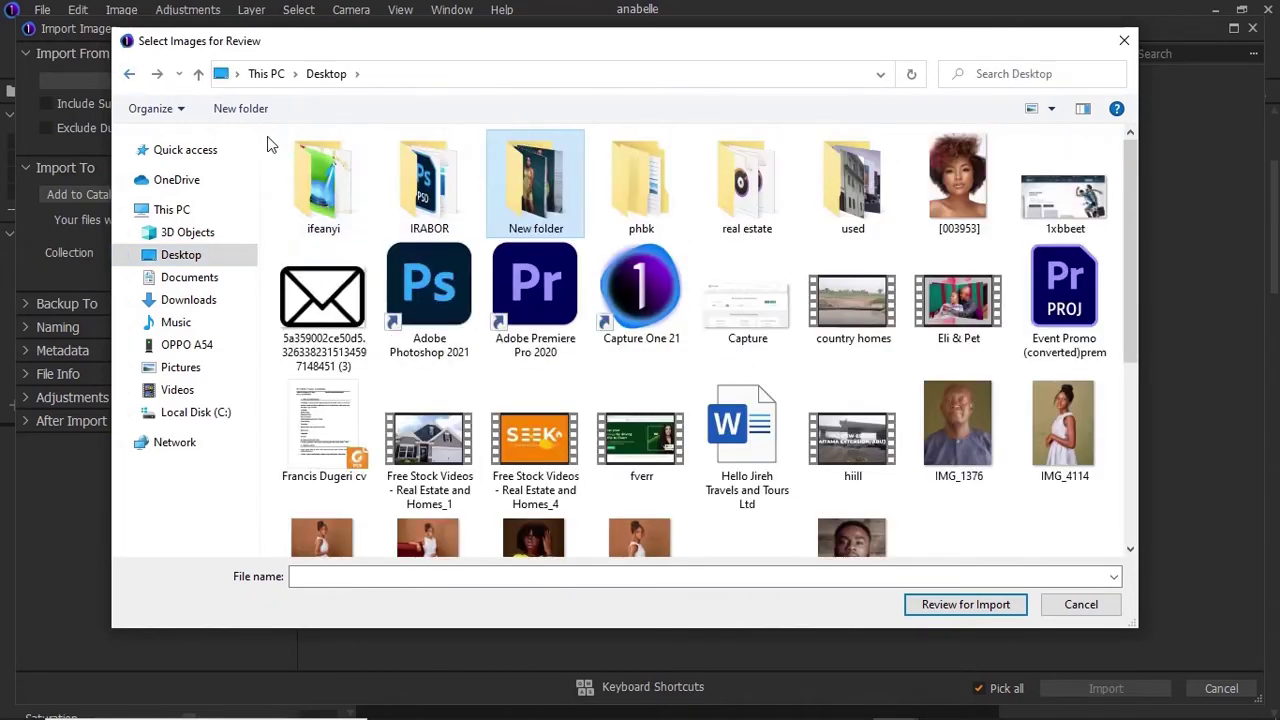
left_click(966, 604)
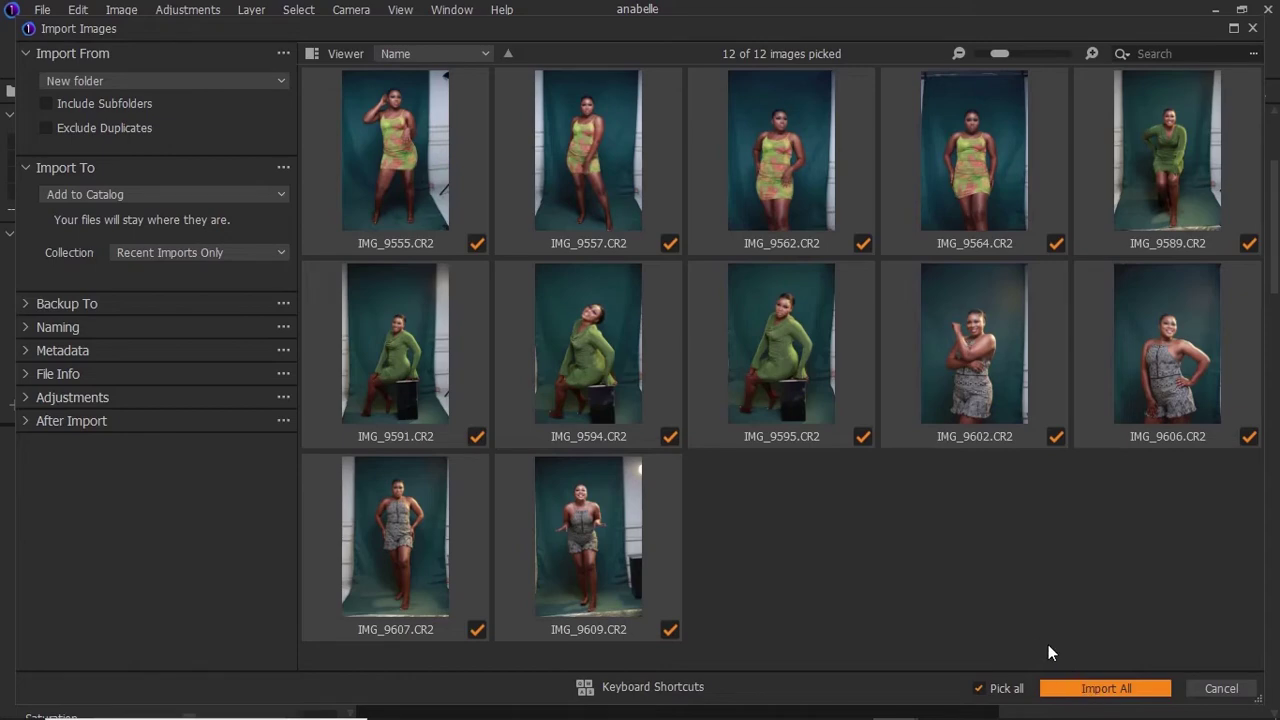
left_click(1105, 694)
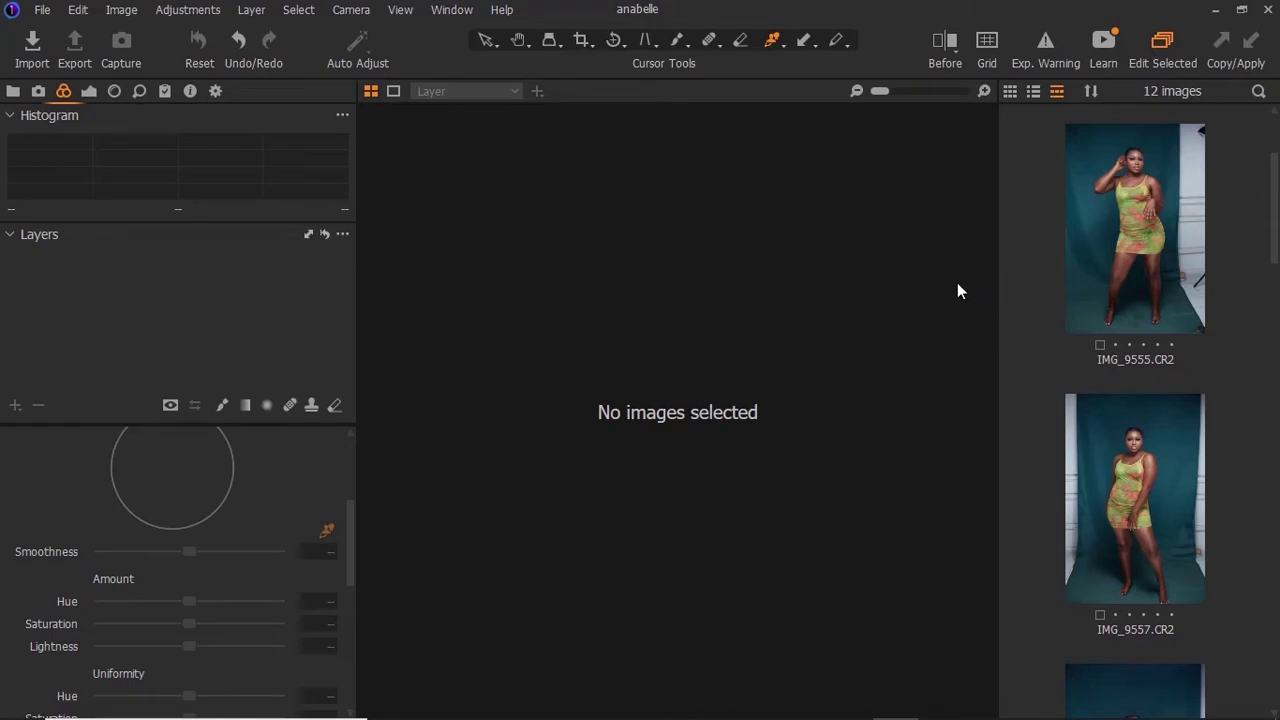
Open IMG_9555.CR2 in the viewer and zoom out so the whole photo fits
left_click(1121, 260)
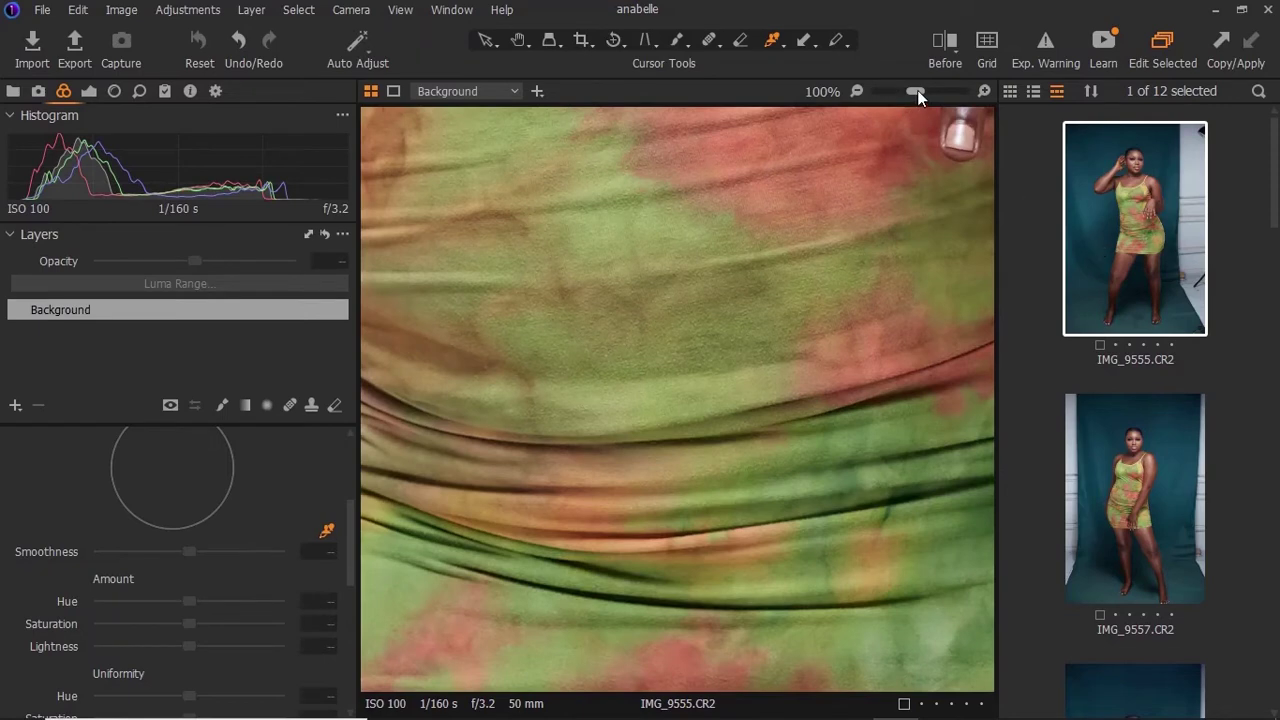
left_click_drag(917, 90, 878, 91)
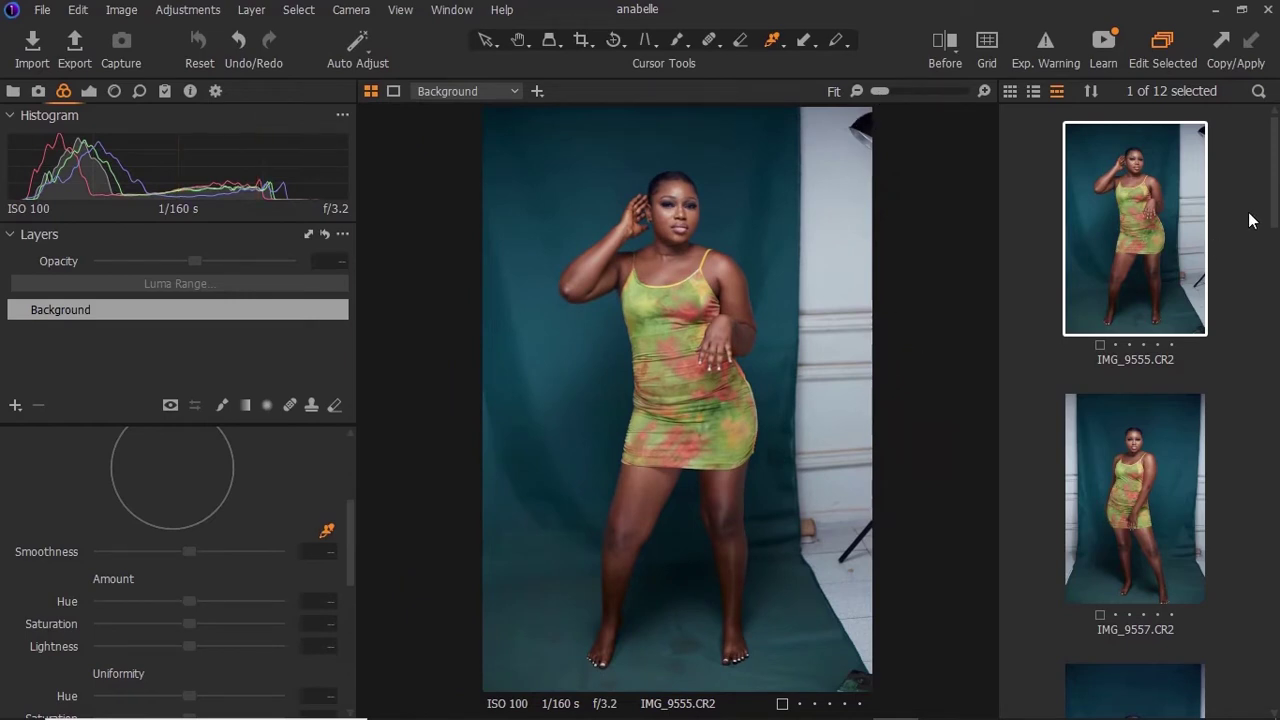
scroll(1272, 218, "down", 1)
left_click_drag(1274, 218, 1260, 177)
left_click(216, 92)
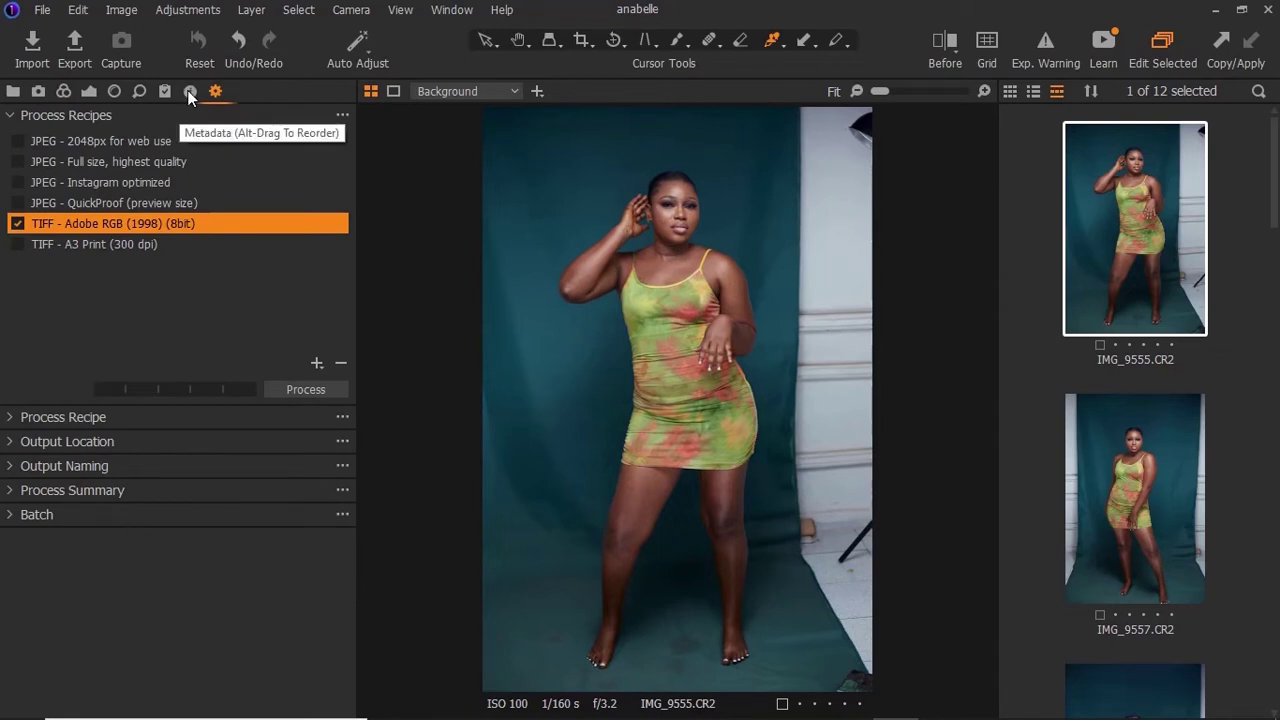
left_click(190, 92)
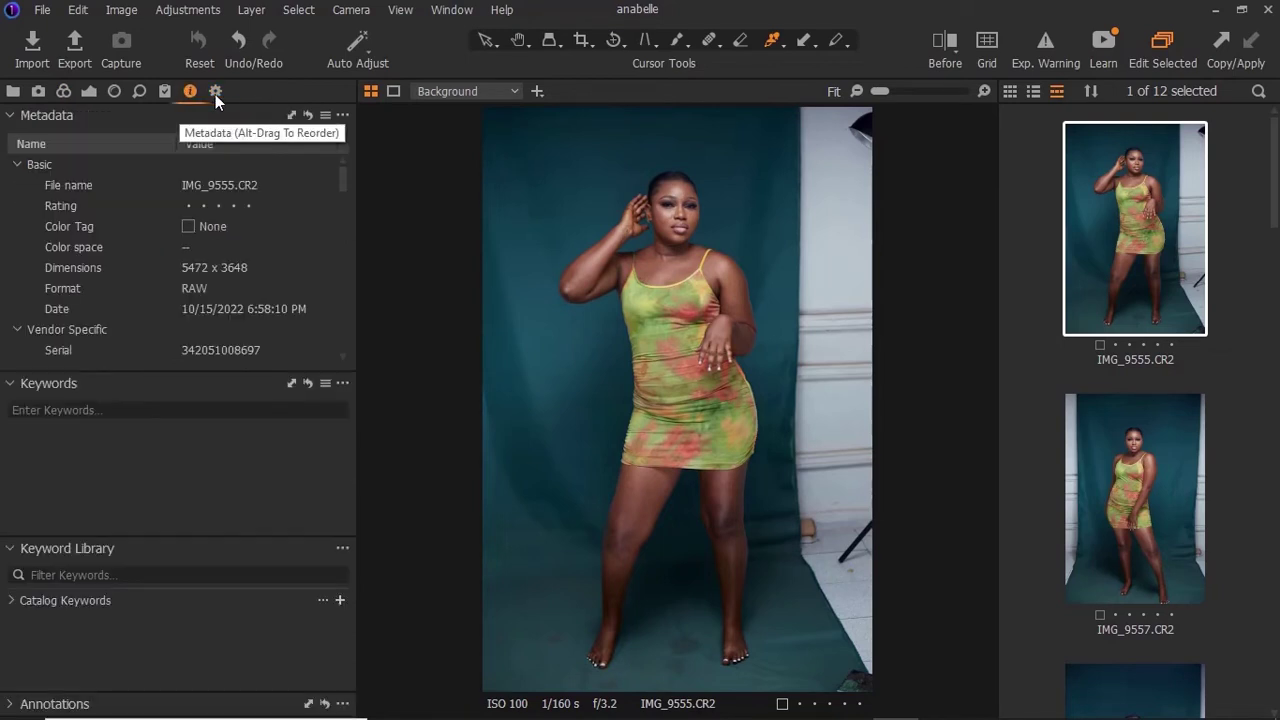
left_click(141, 98)
left_click(165, 95)
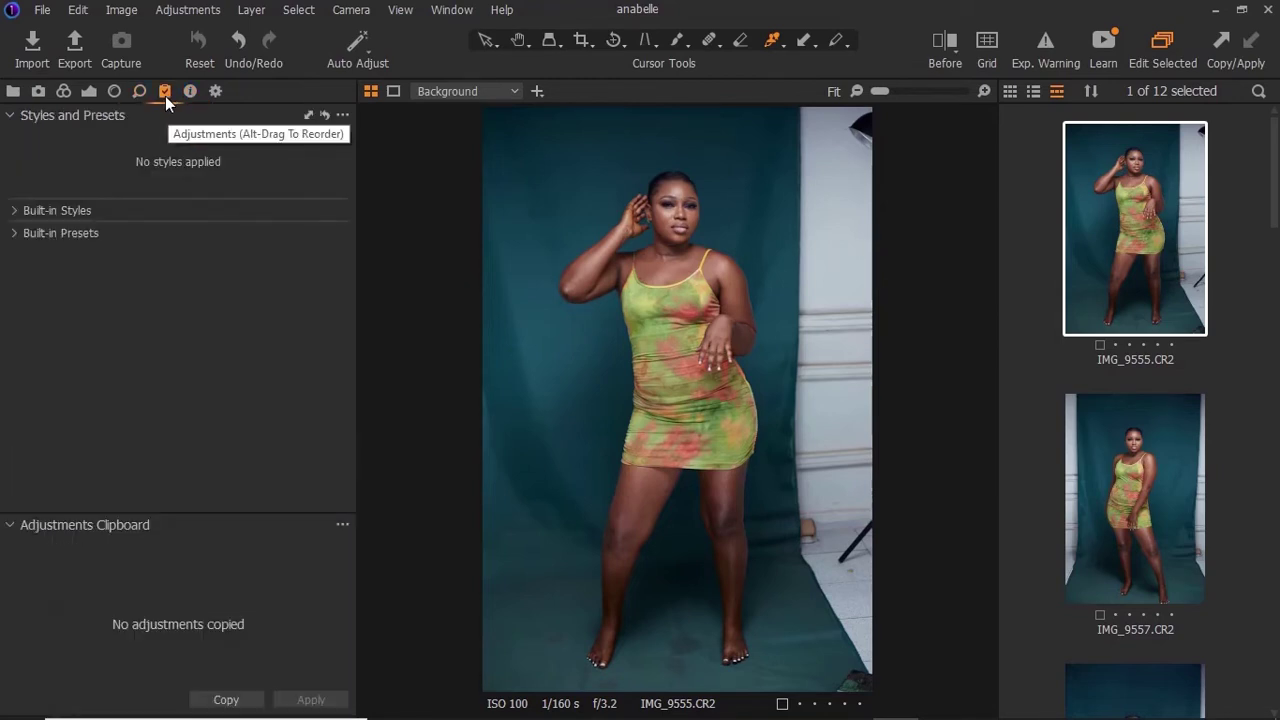
Set the sharpening threshold to 0 and the noise reduction luminance to 0 for IMG_9555.CR2
left_click(139, 92)
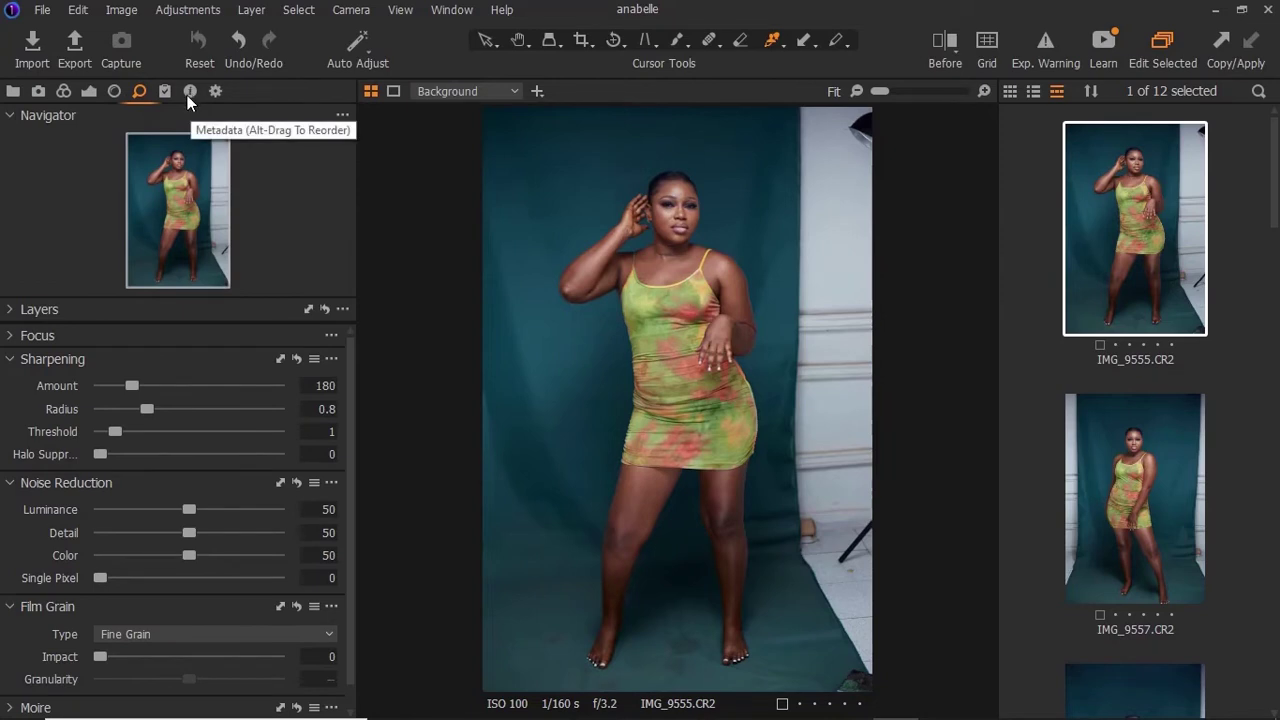
left_click(14, 360)
left_click(13, 361)
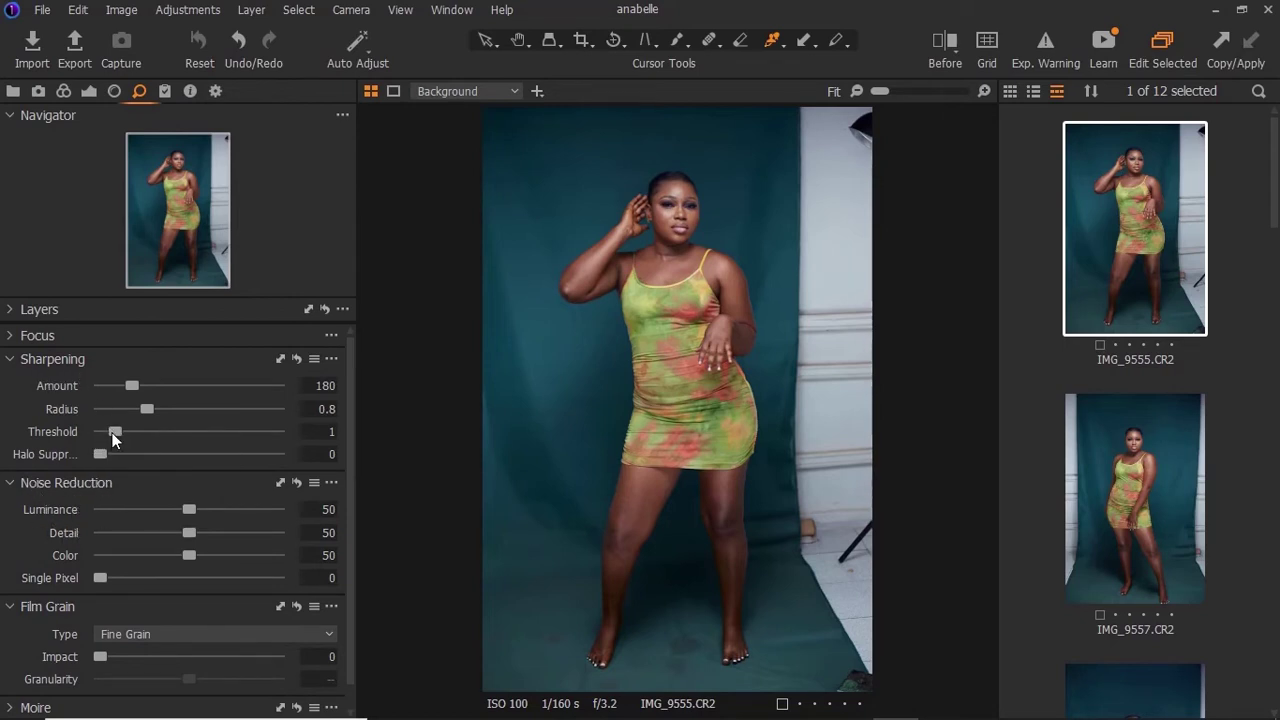
left_click_drag(112, 432, 81, 431)
left_click(111, 508)
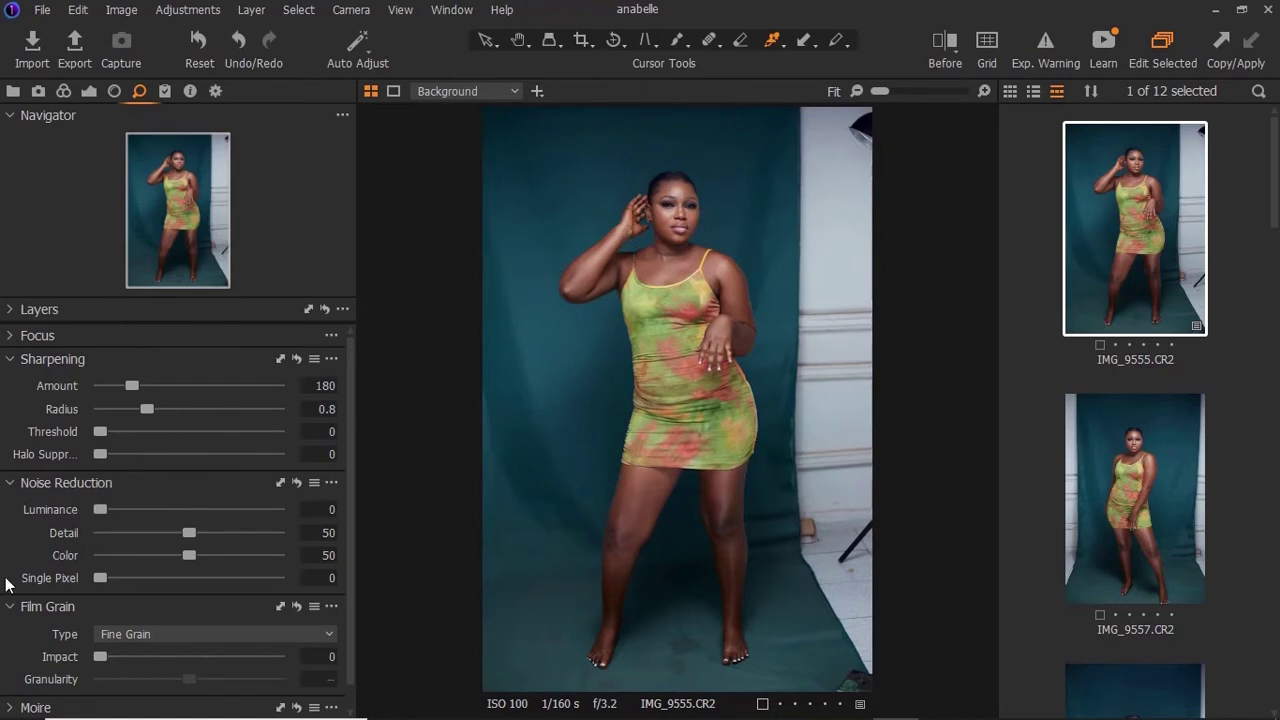
left_click(9, 483)
left_click(10, 509)
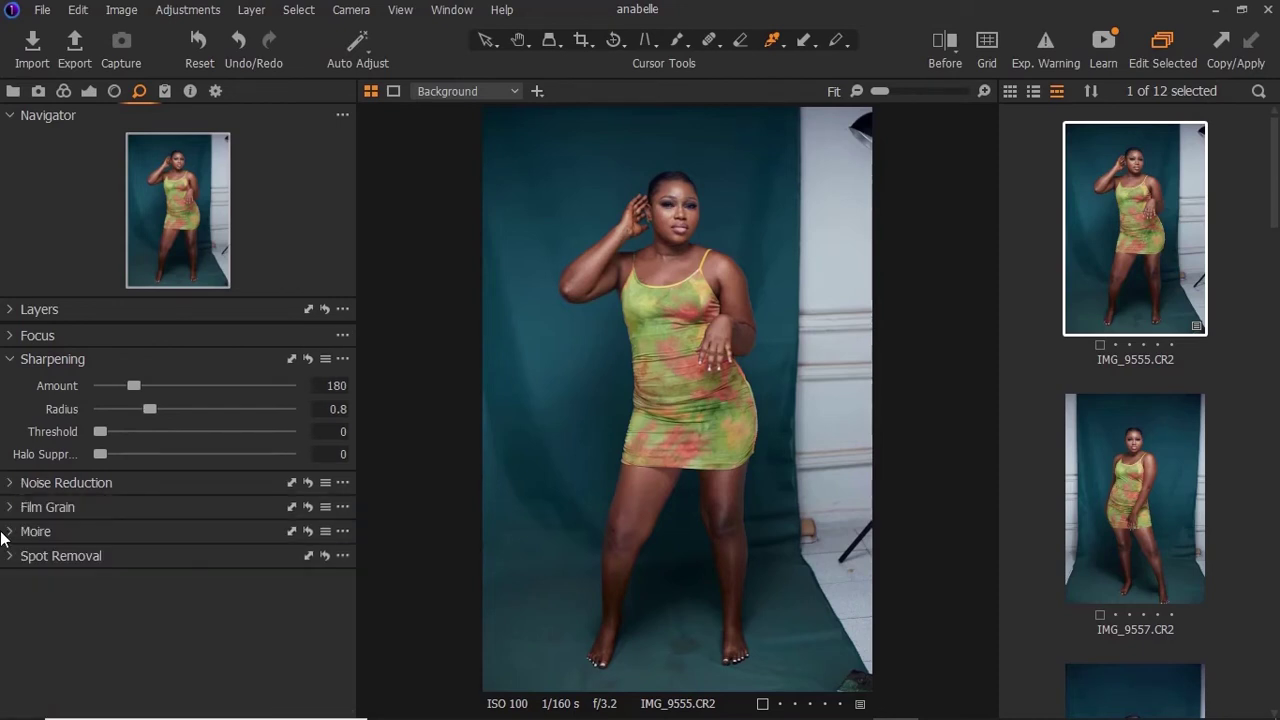
Set the lens correction distortion to 120 and the light falloff to 29, and collapse the rotation and crop tools
left_click(115, 91)
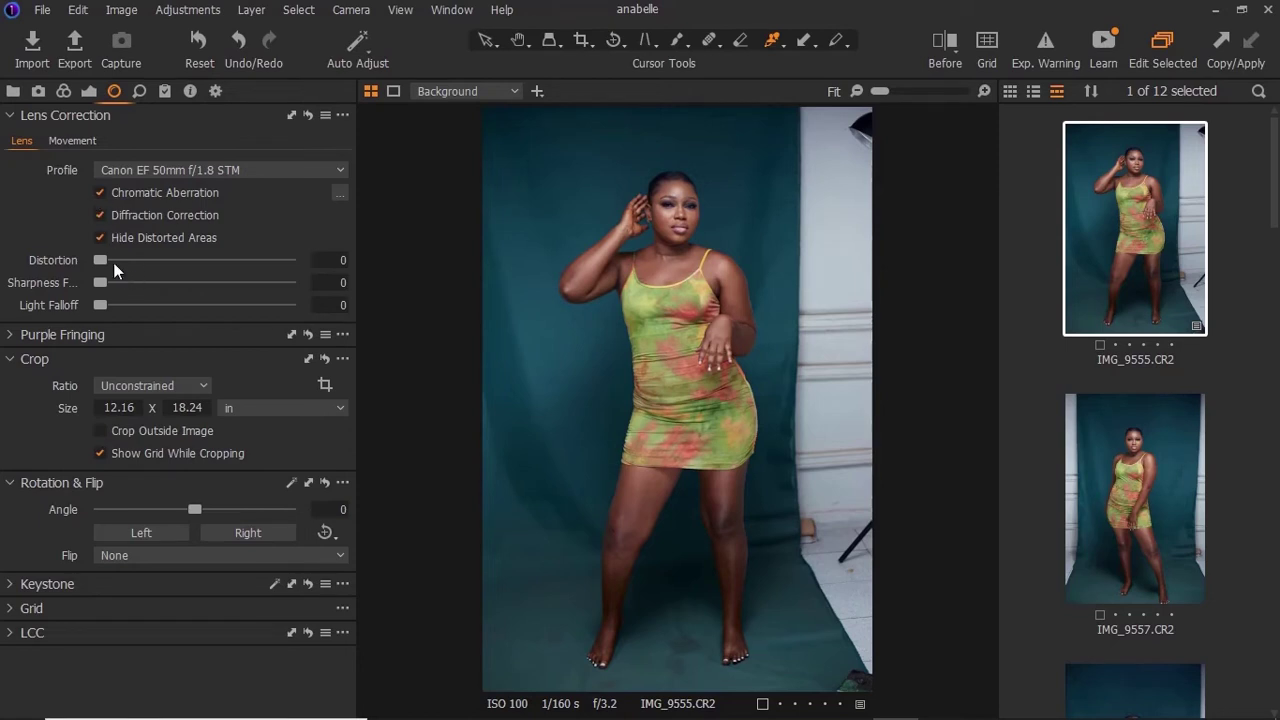
left_click_drag(101, 260, 336, 256)
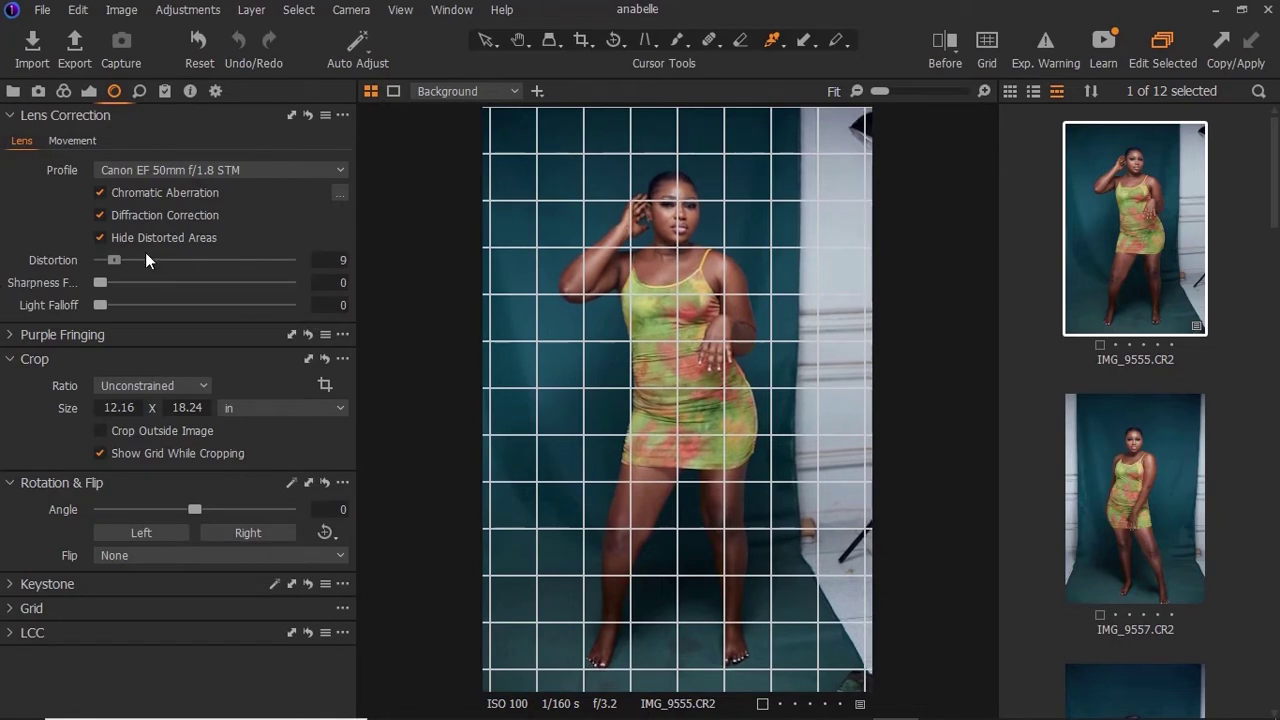
left_click_drag(289, 260, 470, 230)
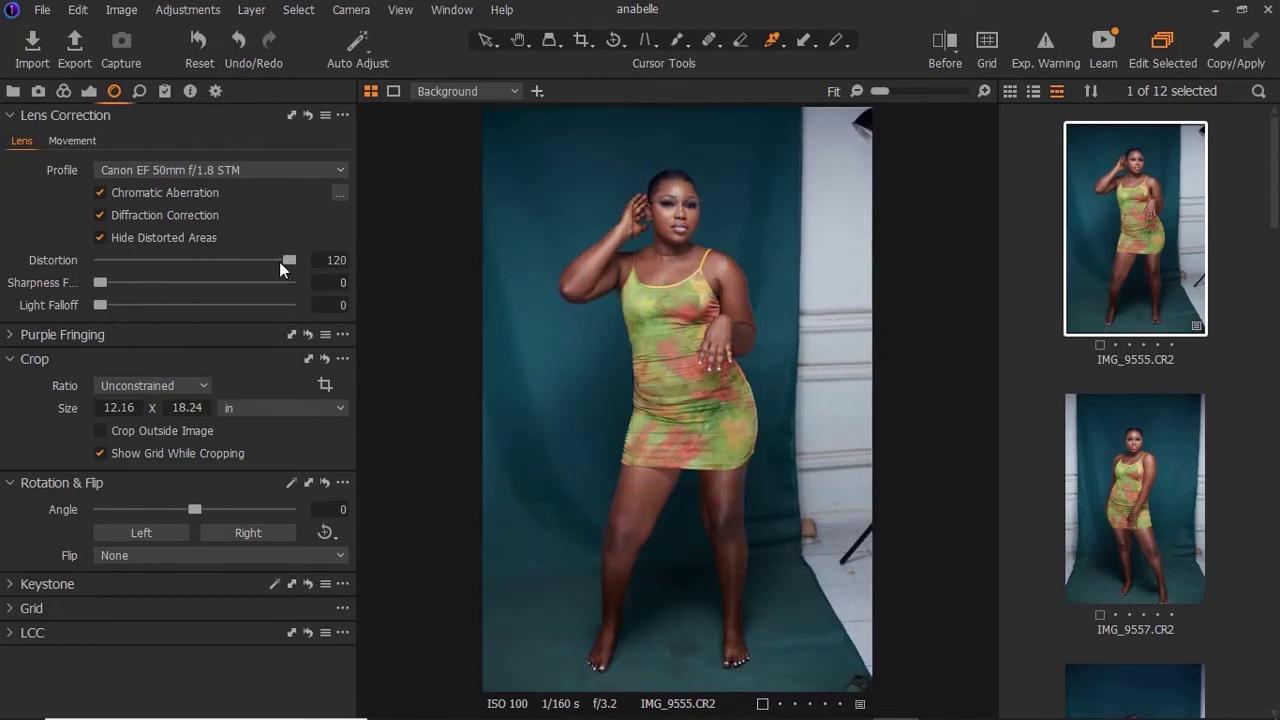
left_click_drag(99, 281, 79, 314)
left_click(193, 306)
mouse_move(125, 306)
left_mouse_down()
mouse_move(306, 287)
mouse_move(83, 311)
mouse_move(171, 294)
mouse_move(147, 295)
left_mouse_up()
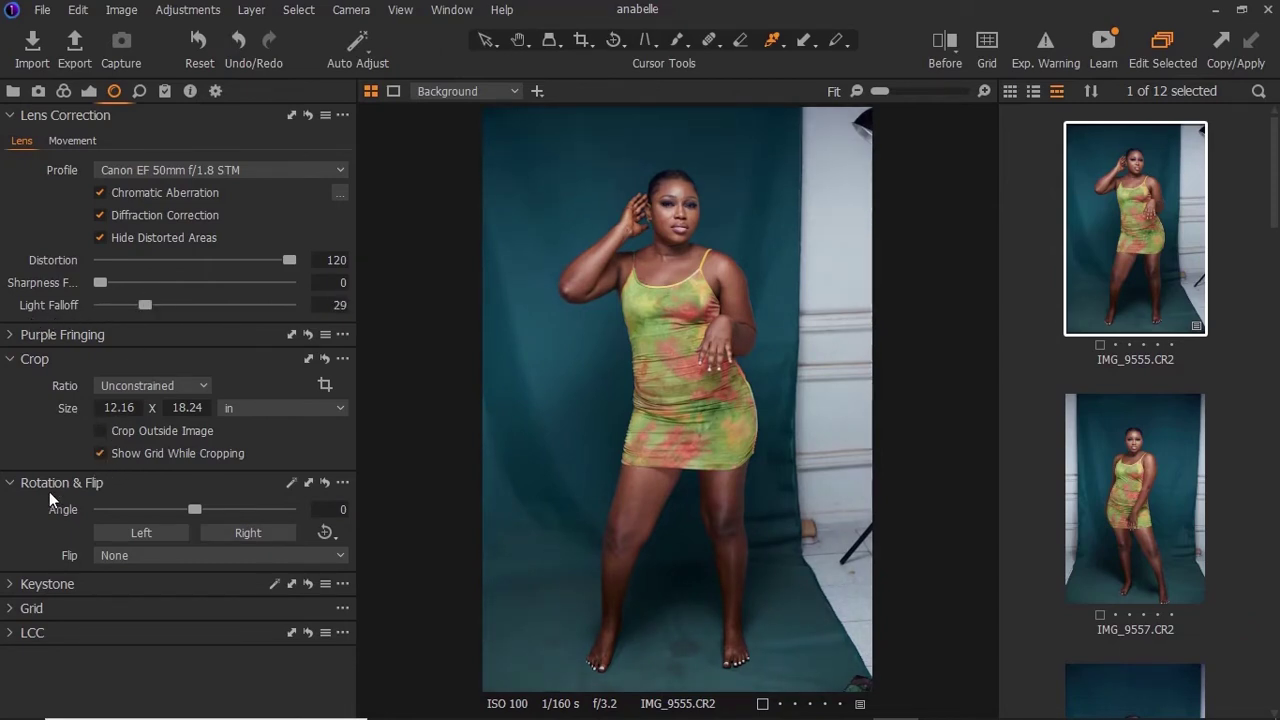
left_click(10, 484)
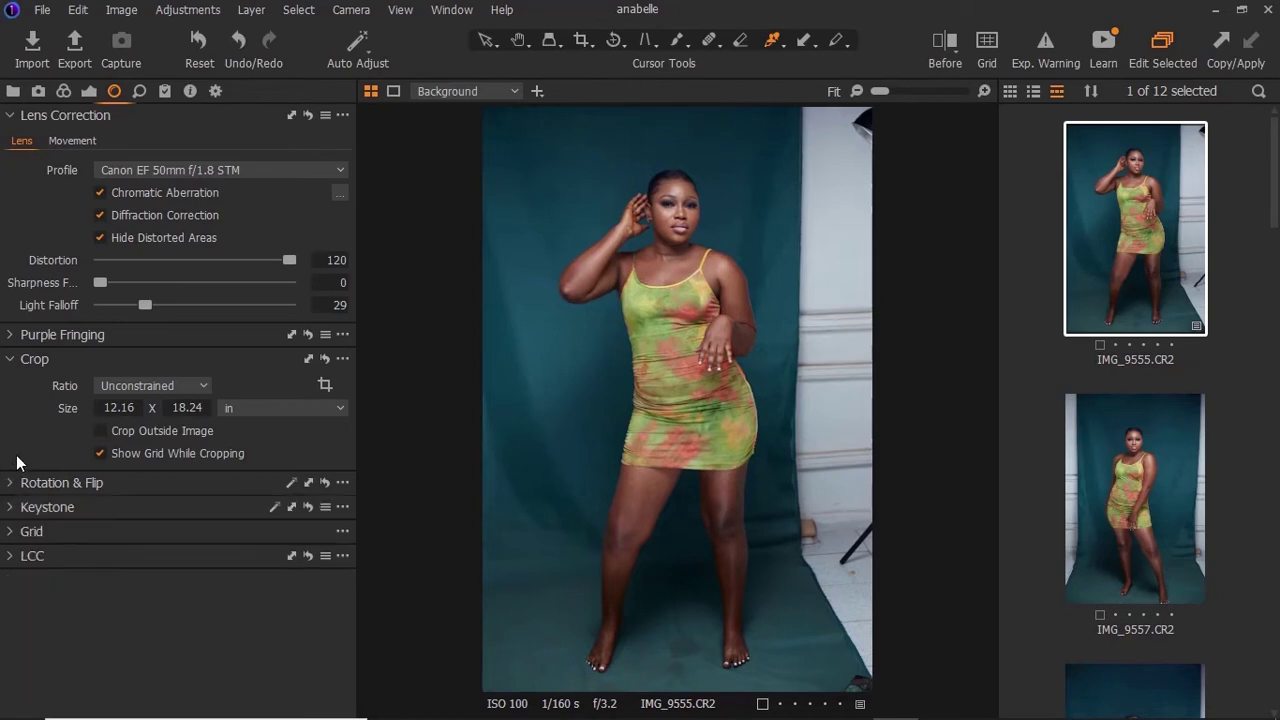
left_click(13, 360)
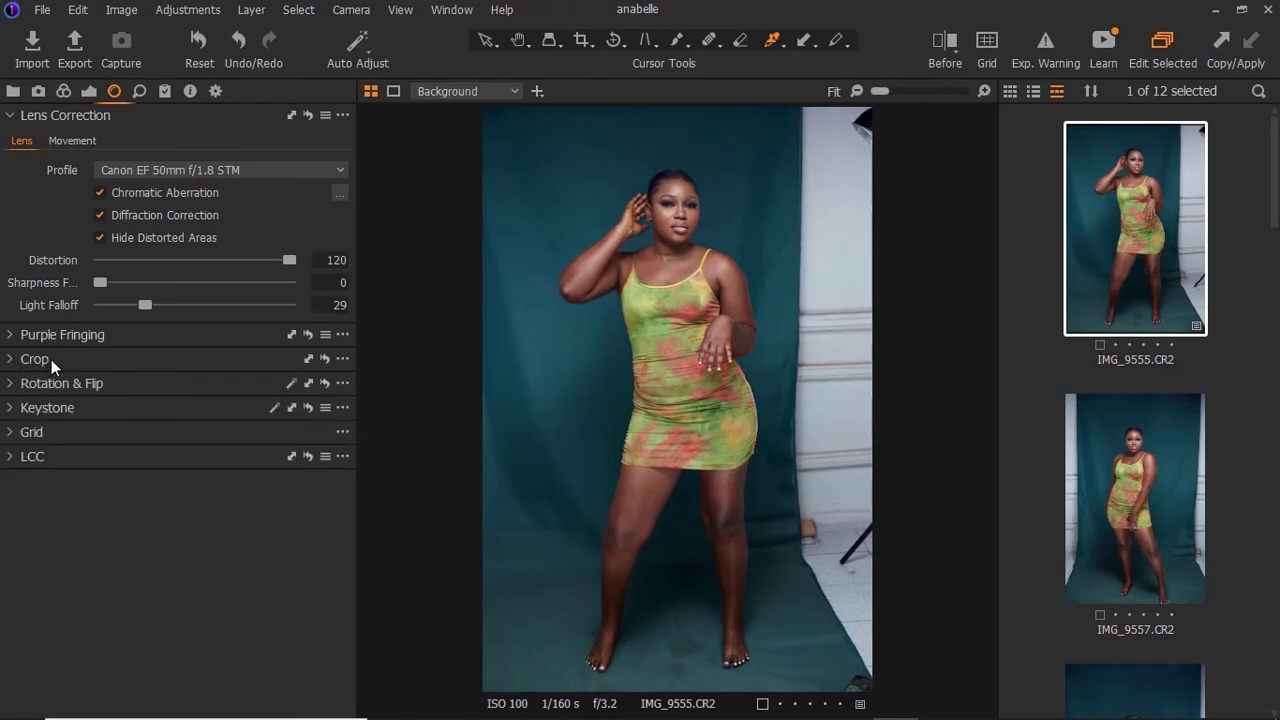
Warm up the photo by setting the white balance temperature to 4516 Kelvin
left_click(88, 91)
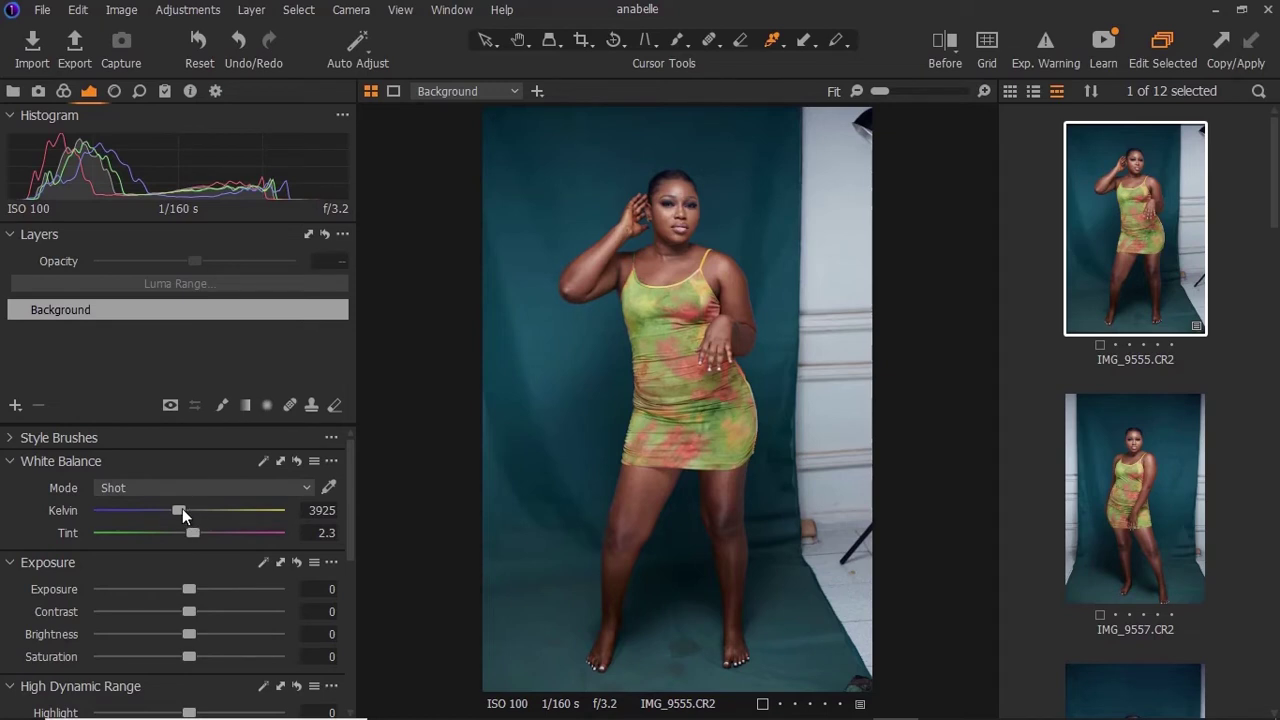
left_click_drag(177, 508, 198, 513)
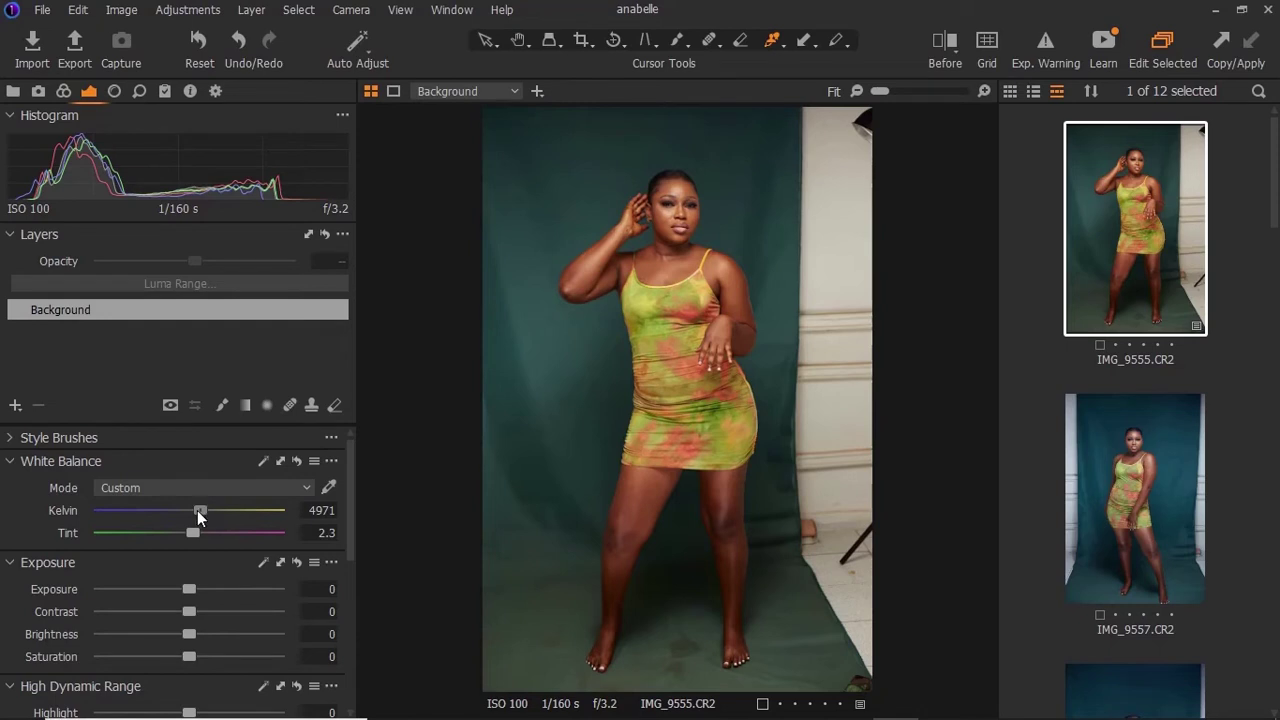
left_click_drag(197, 511, 195, 511)
left_click(189, 510)
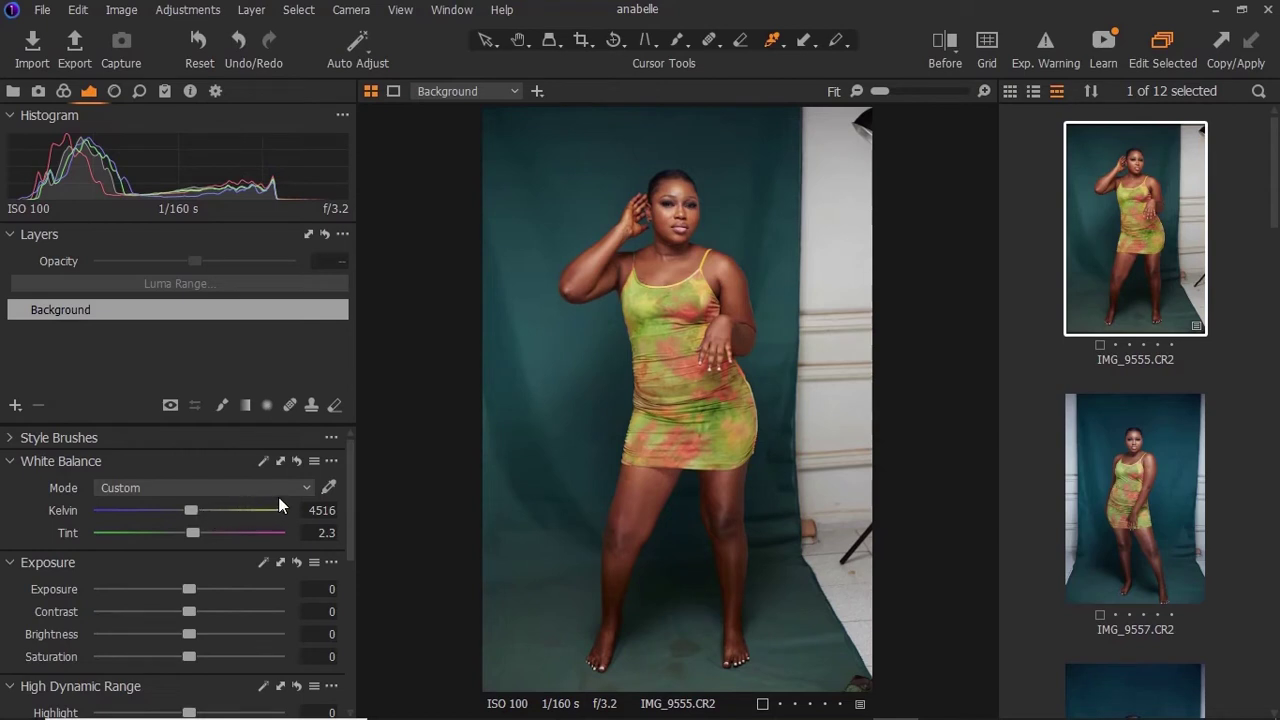
Compare the warmed photo with its original in the before/after split view, and close the comparison
left_click(945, 45)
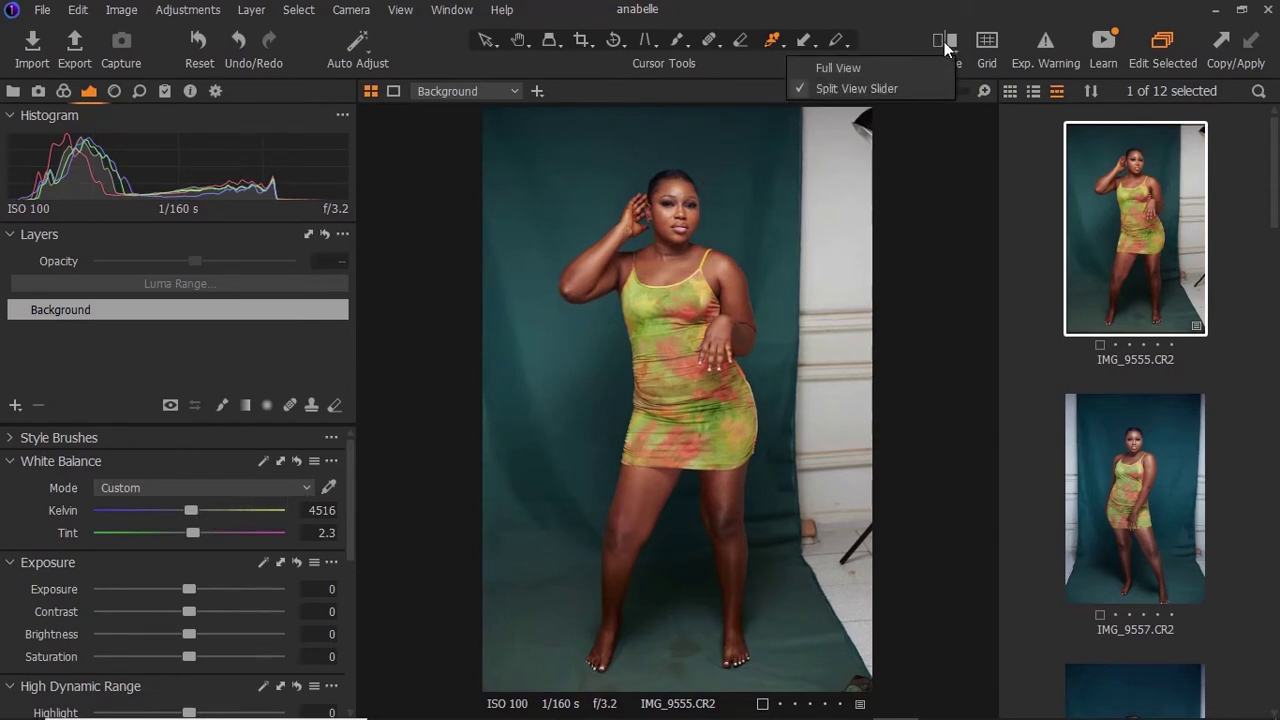
left_click(946, 45)
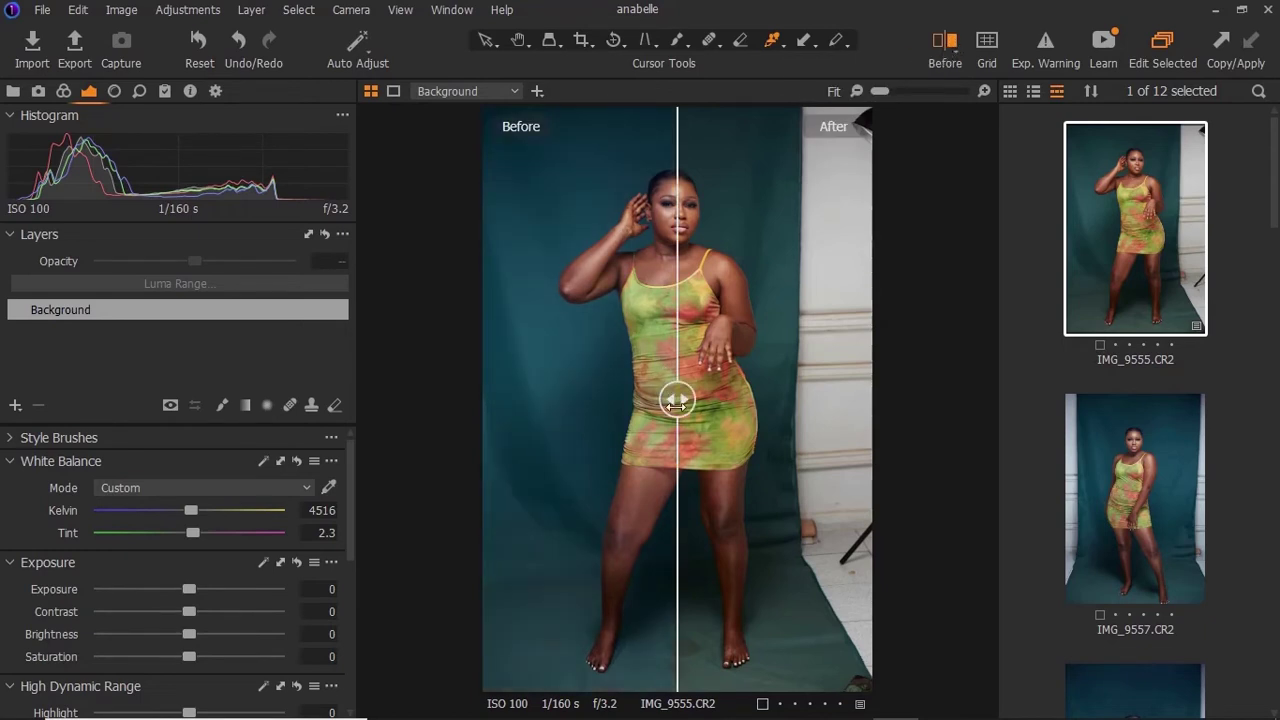
left_click_drag(677, 400, 677, 365)
right_click(936, 56)
left_click(945, 42)
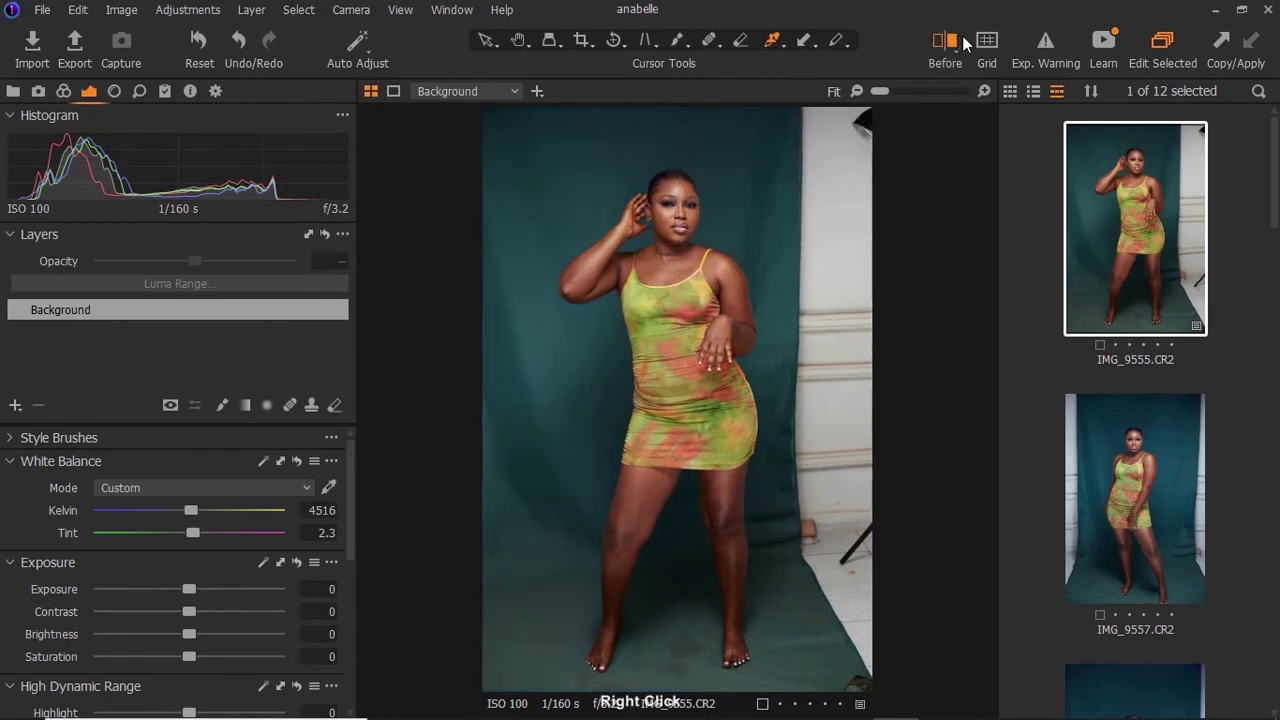
Set the white balance tint to 0
left_click(327, 533)
type("0")
key("Return")
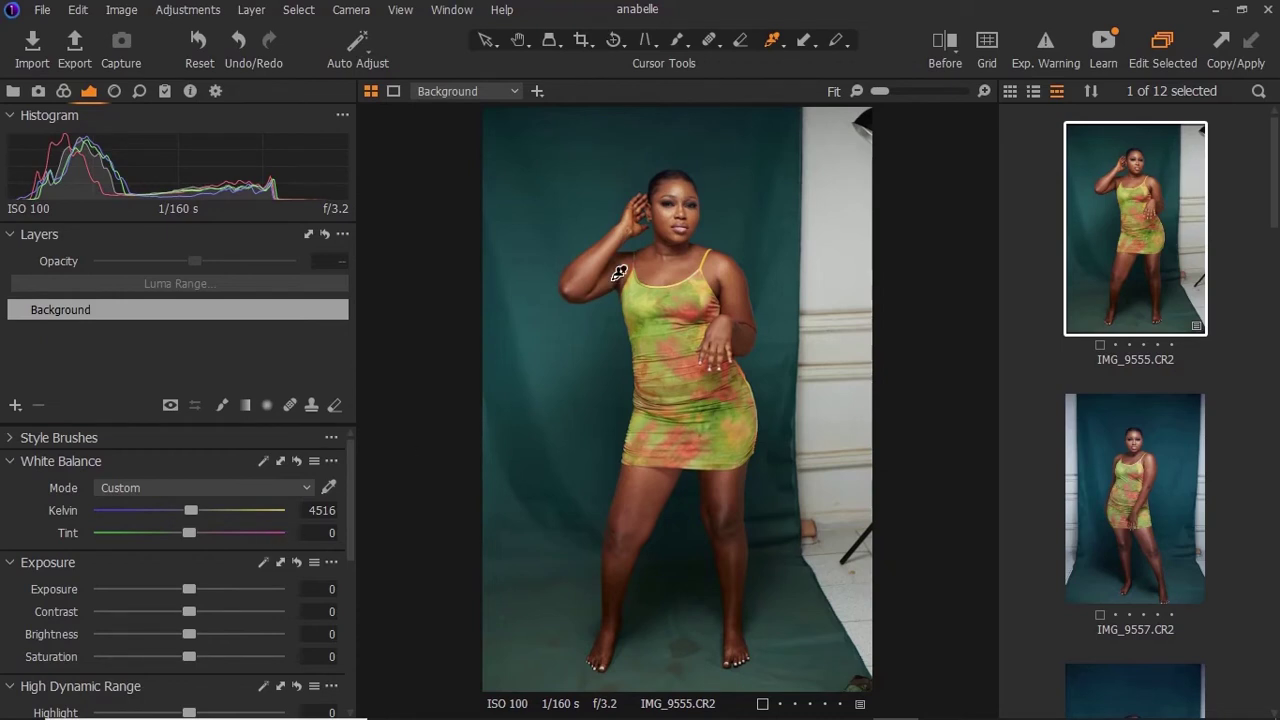
Check the tint change against the original using the before/after split slider, and return to the normal view
left_click(940, 41)
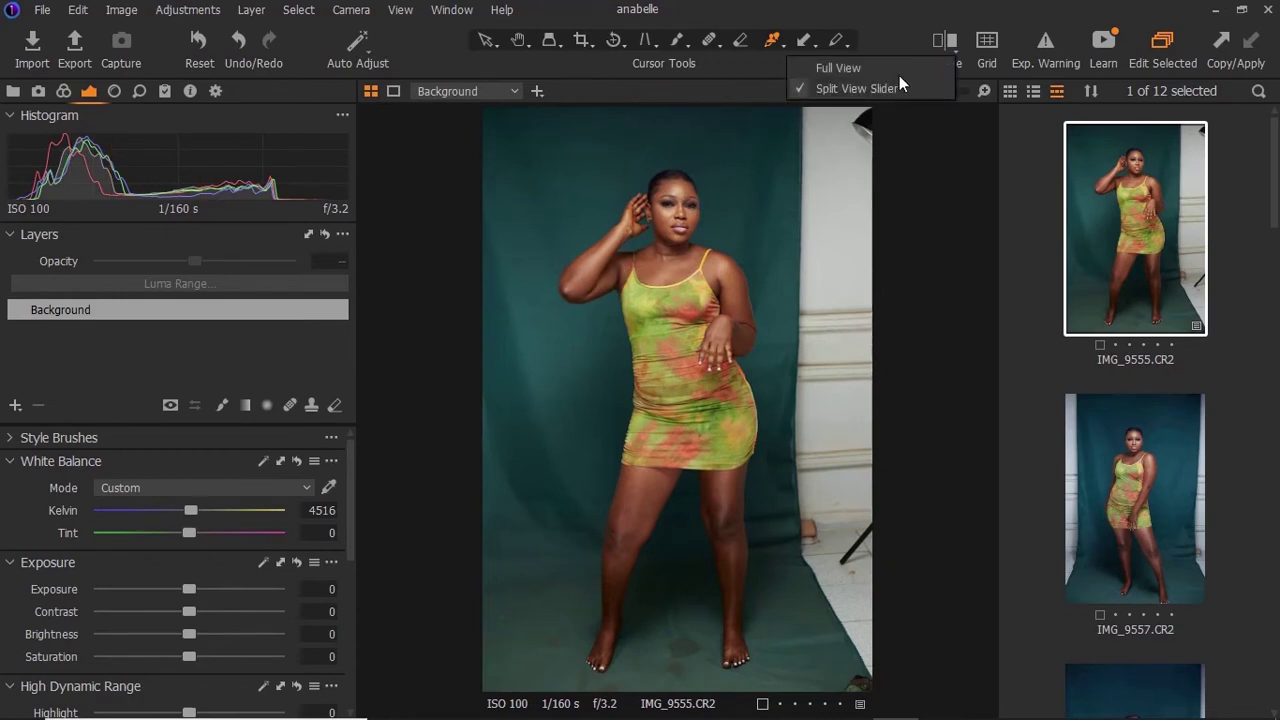
left_click(945, 42)
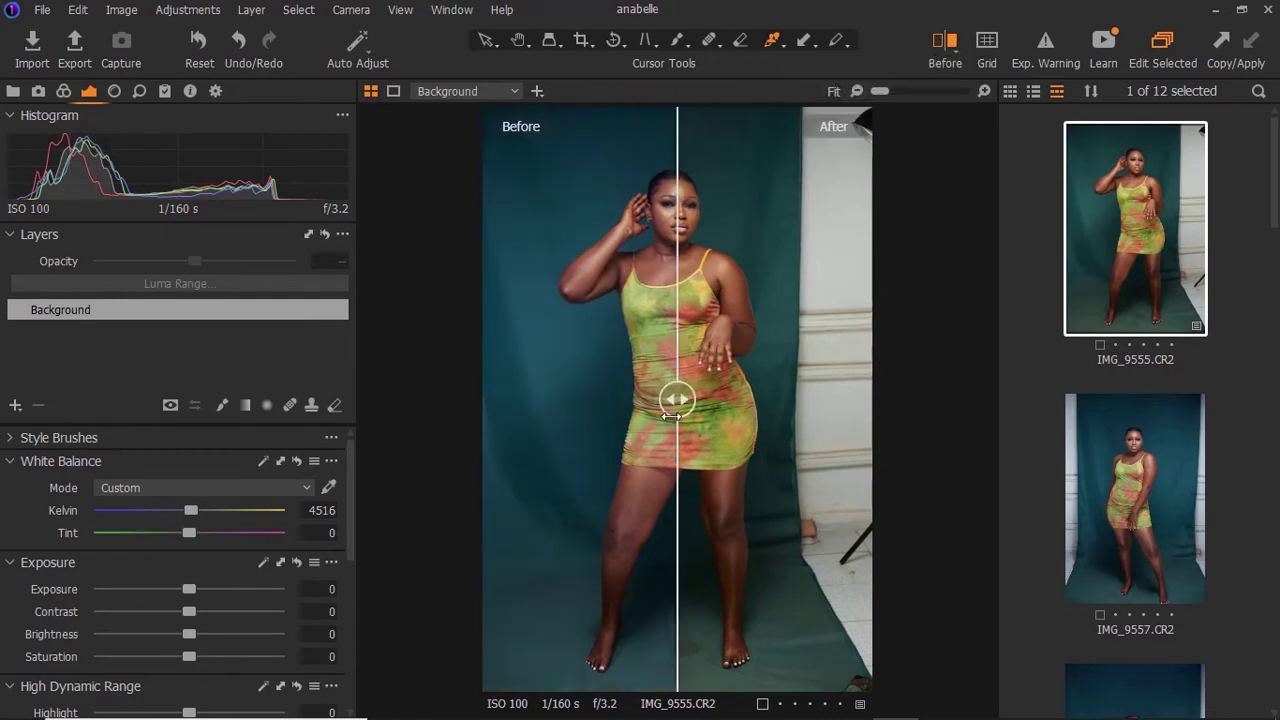
left_click_drag(672, 415, 645, 400)
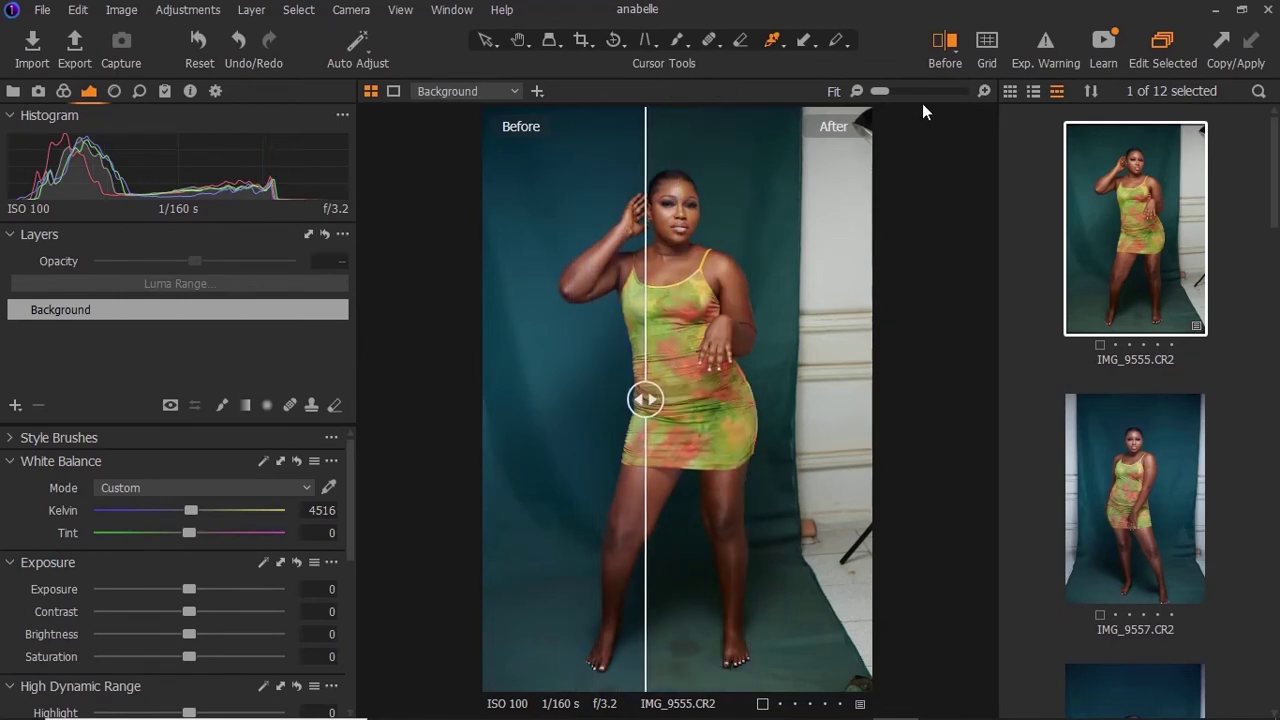
left_click(945, 42)
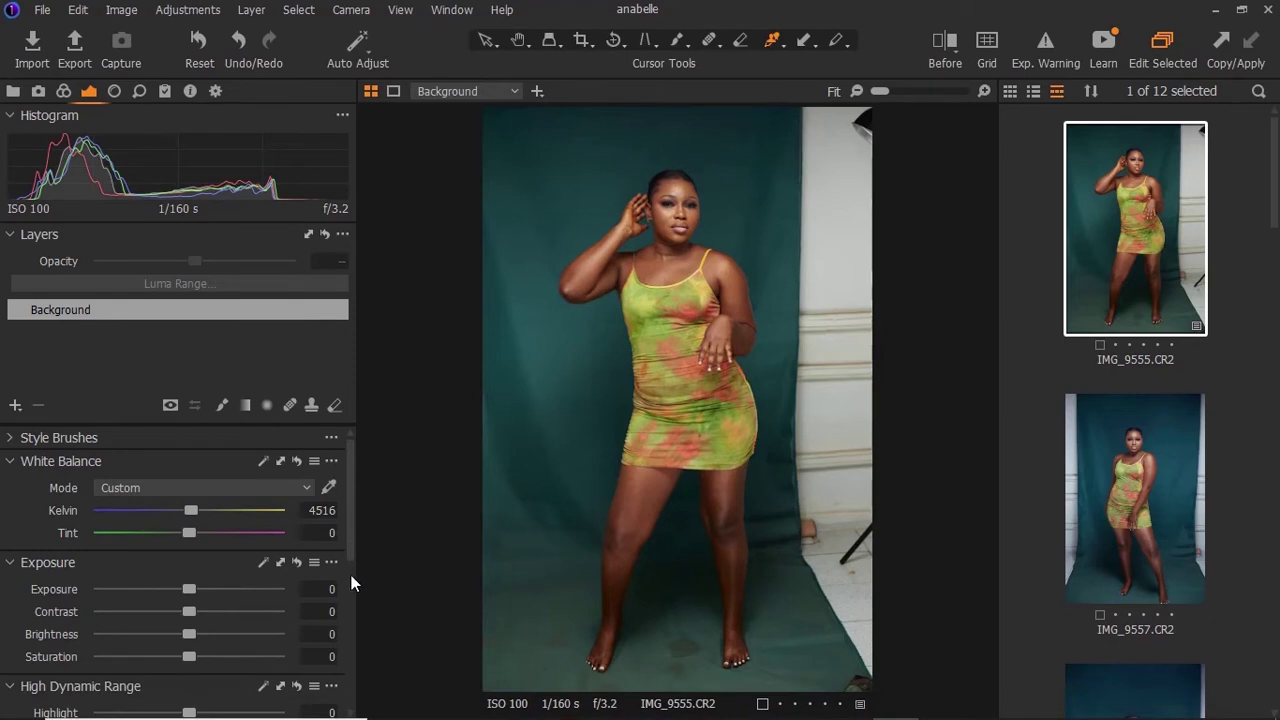
scroll(351, 577, "down", 3)
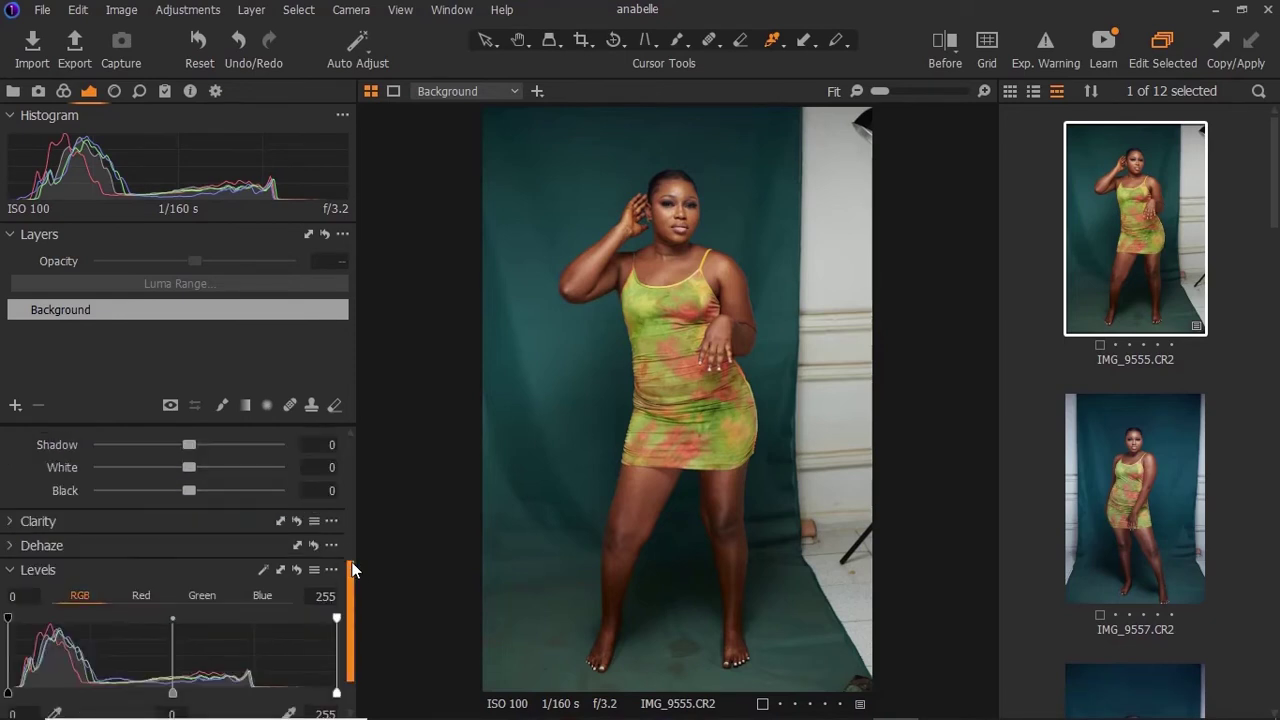
scroll(350, 481, "up", 3)
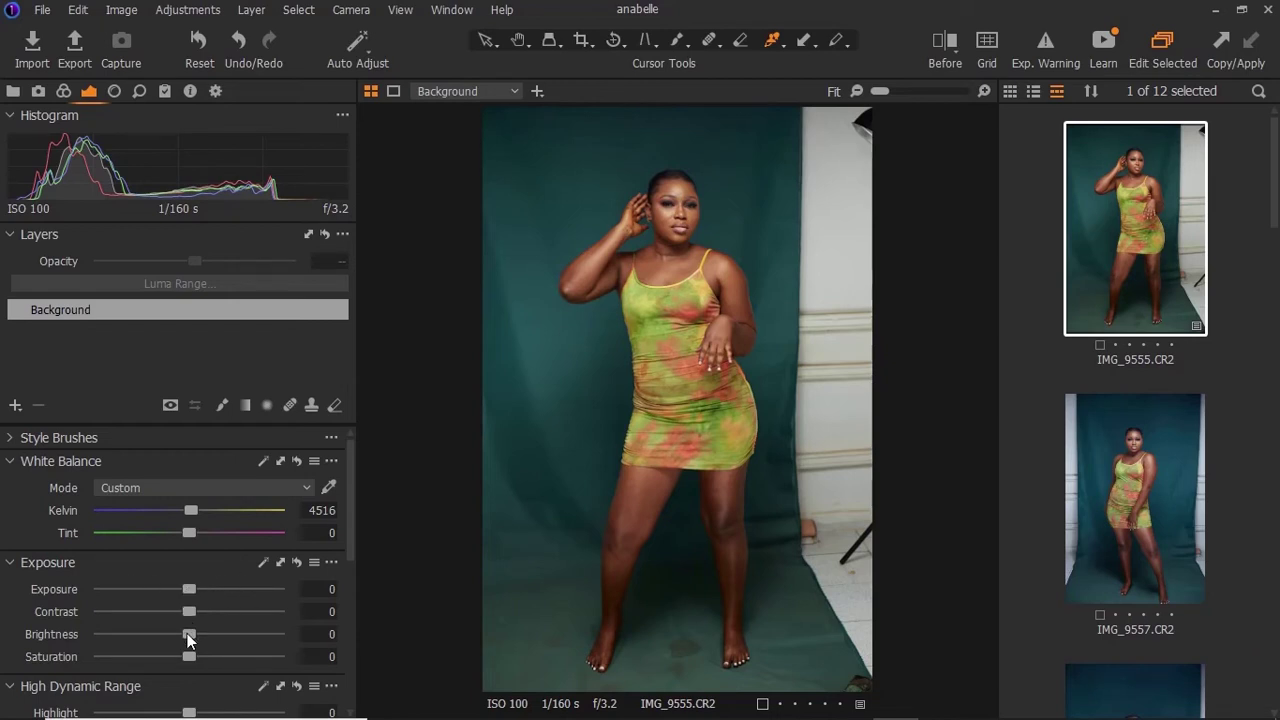
Set Brightness to 1 and adjust High Dynamic Range to Highlight 67, Shadow 3 and Black -3
mouse_move(187, 635)
left_mouse_down()
mouse_move(204, 629)
mouse_move(189, 635)
left_mouse_up()
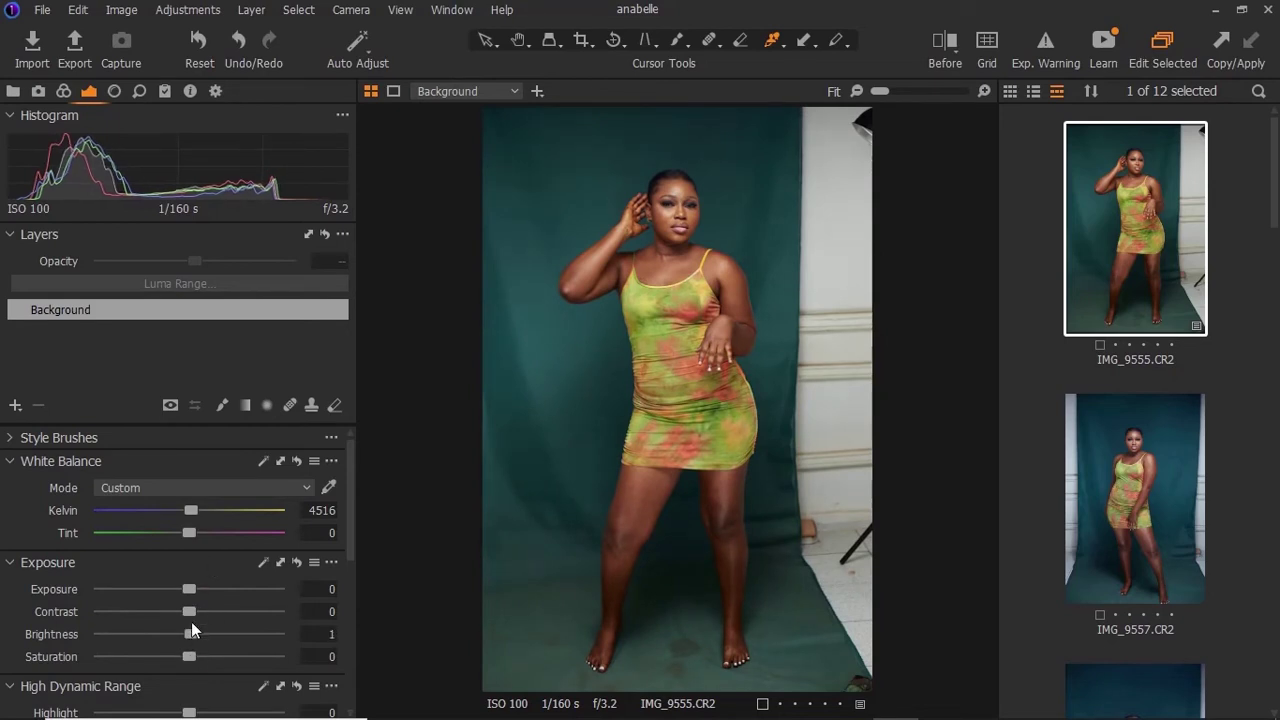
left_click_drag(351, 527, 351, 590)
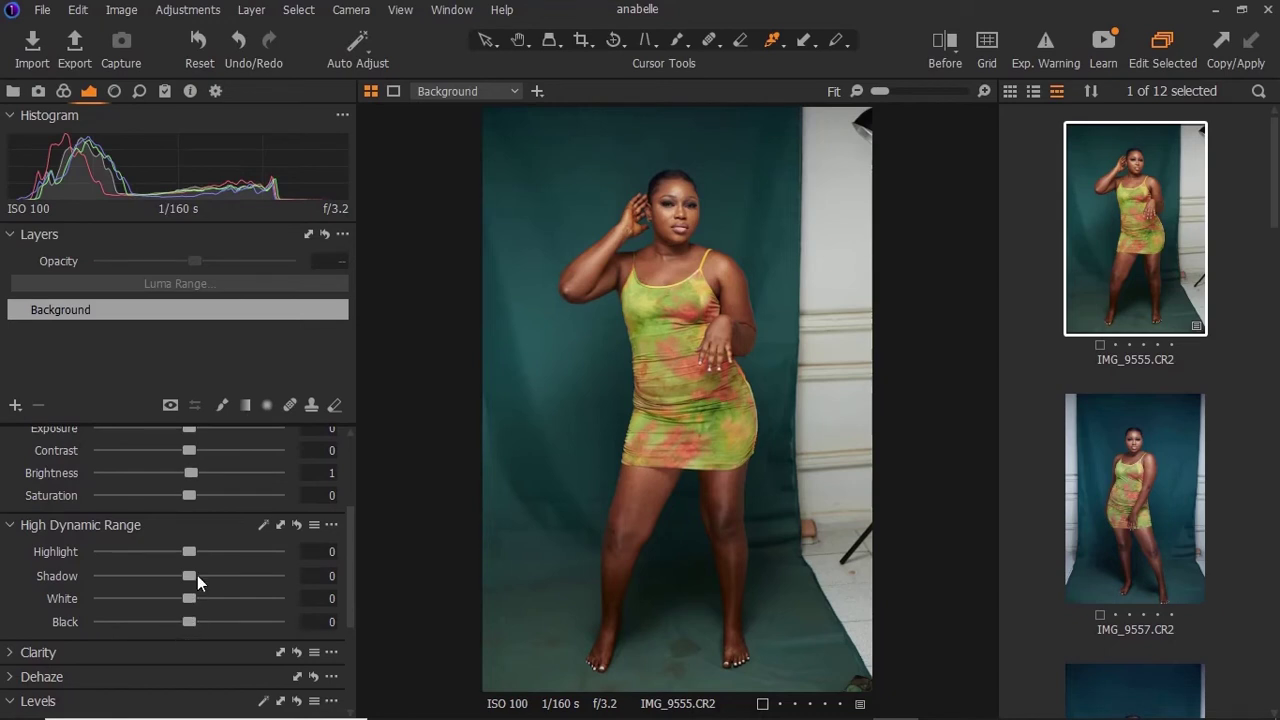
left_click_drag(188, 548, 248, 547)
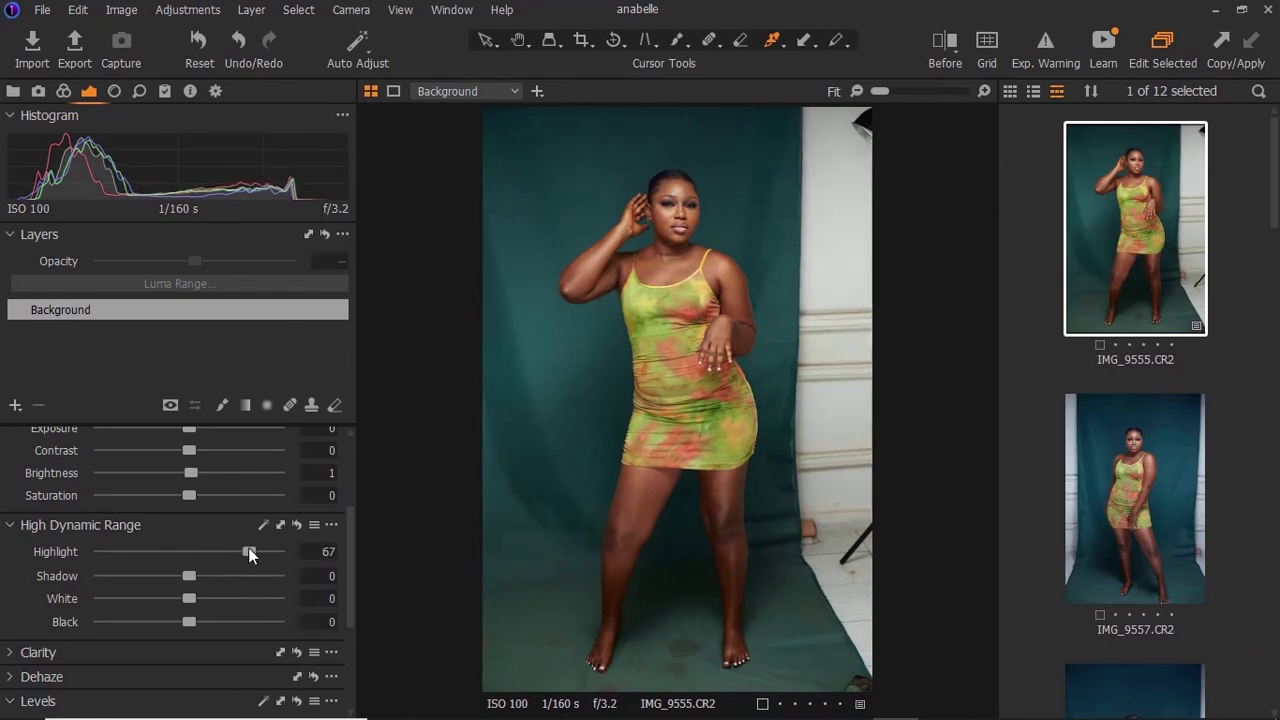
mouse_move(187, 585)
left_mouse_down()
mouse_move(193, 573)
mouse_move(167, 573)
mouse_move(193, 576)
left_mouse_up()
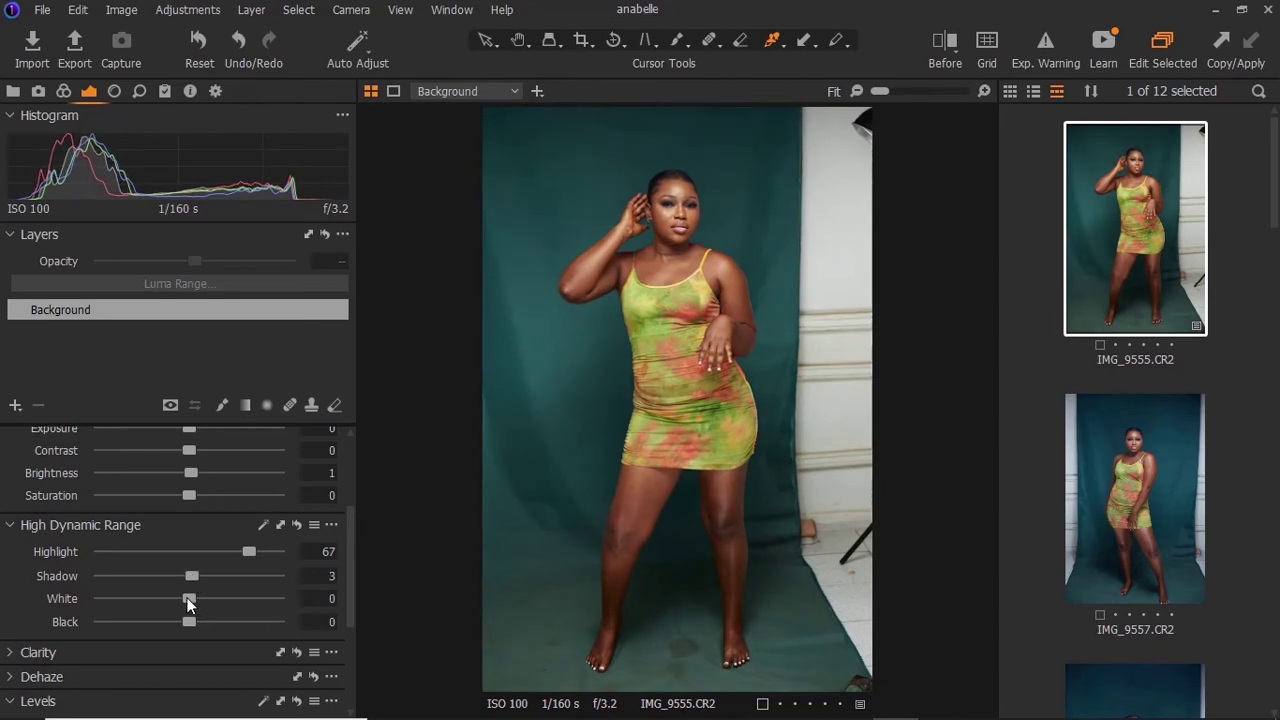
left_click_drag(187, 622, 183, 622)
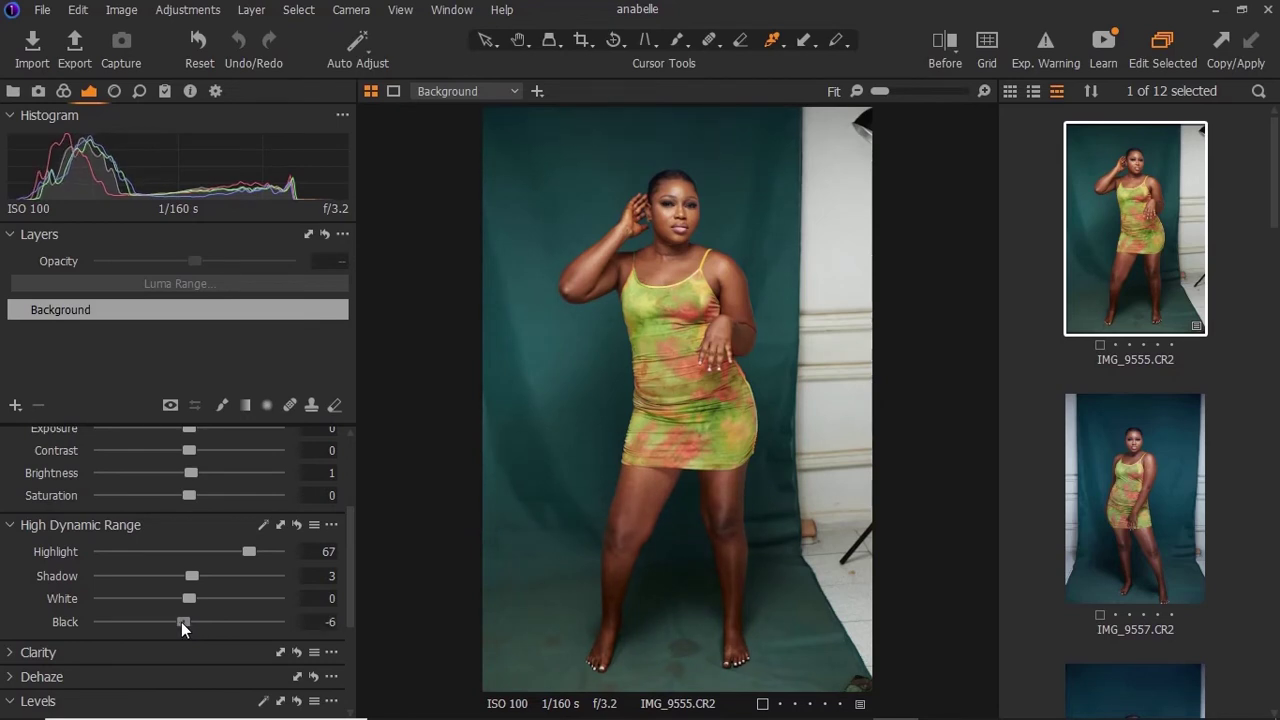
left_click(184, 622)
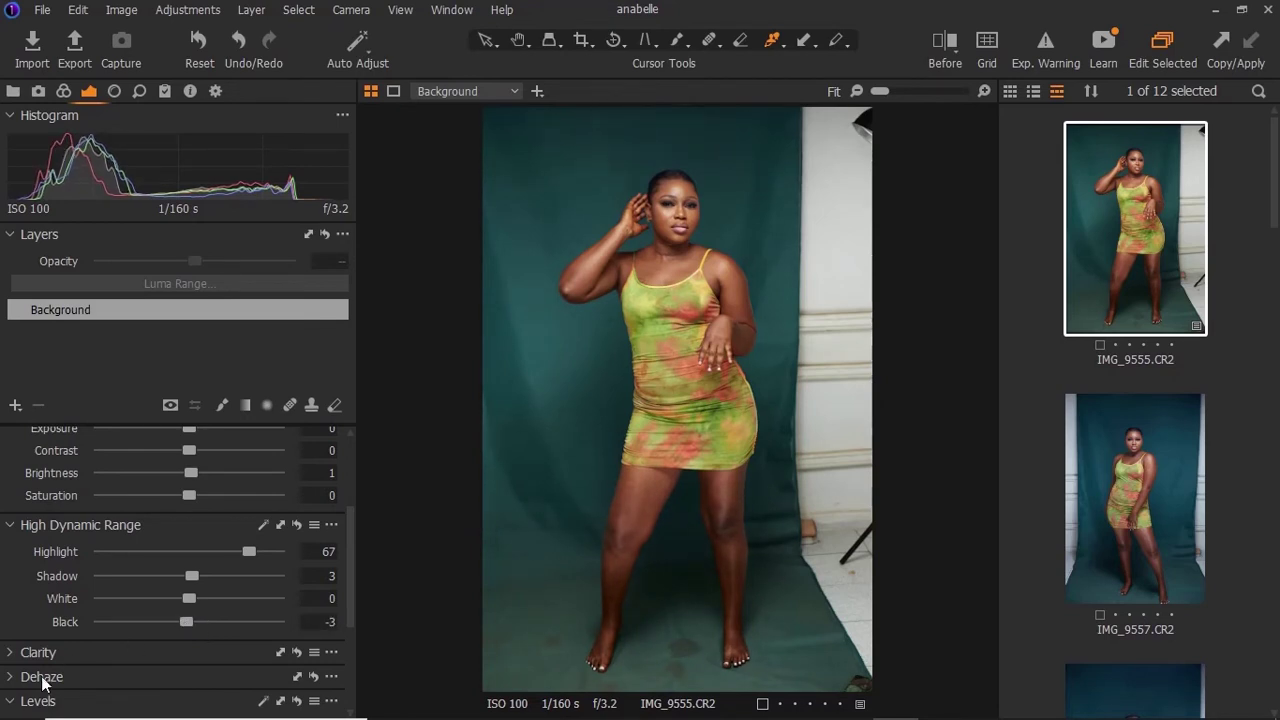
Adjust the RGB Levels input range to a shadow point of 7 and a highlight point of 226
scroll(343, 589, "down", 1)
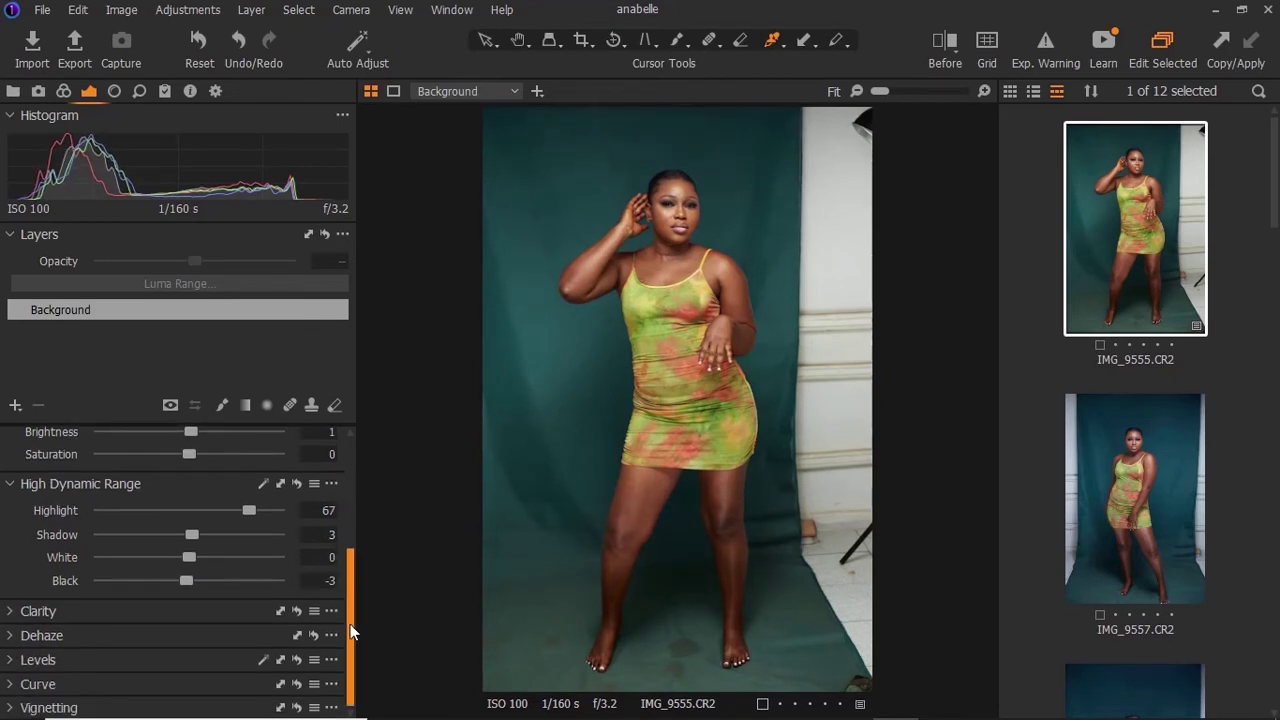
left_click(21, 664)
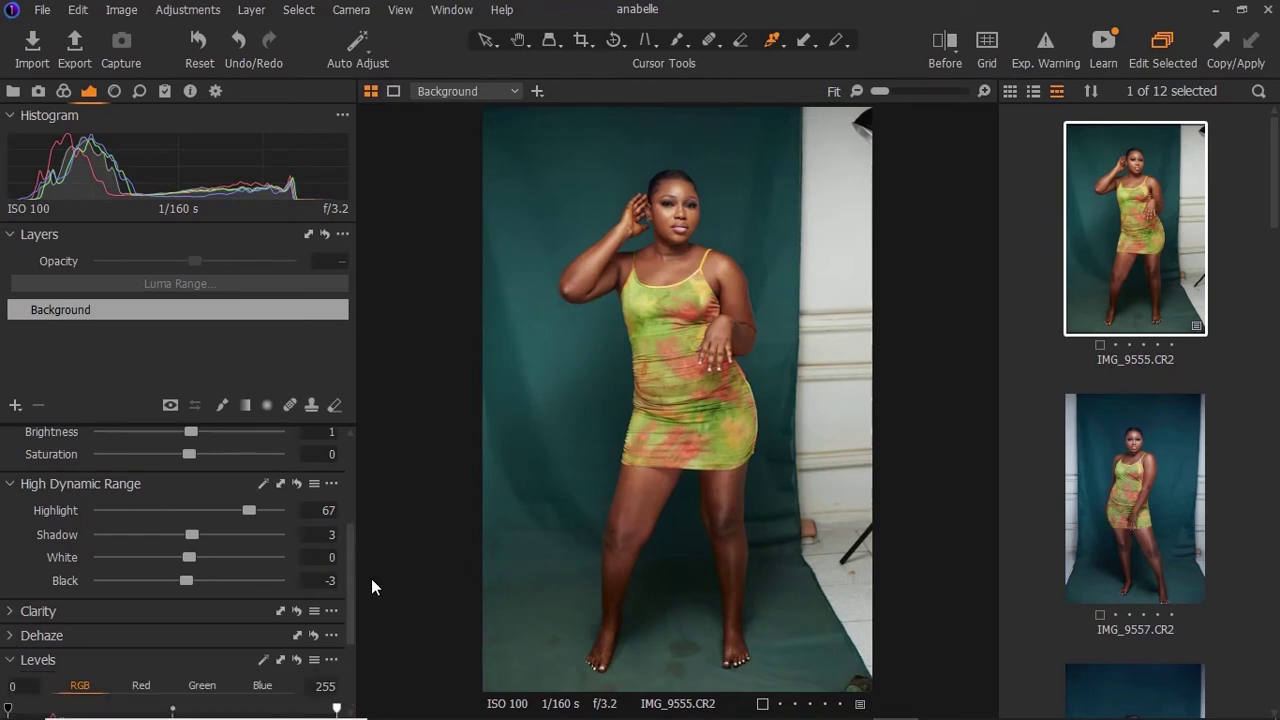
scroll(352, 592, "down", 4)
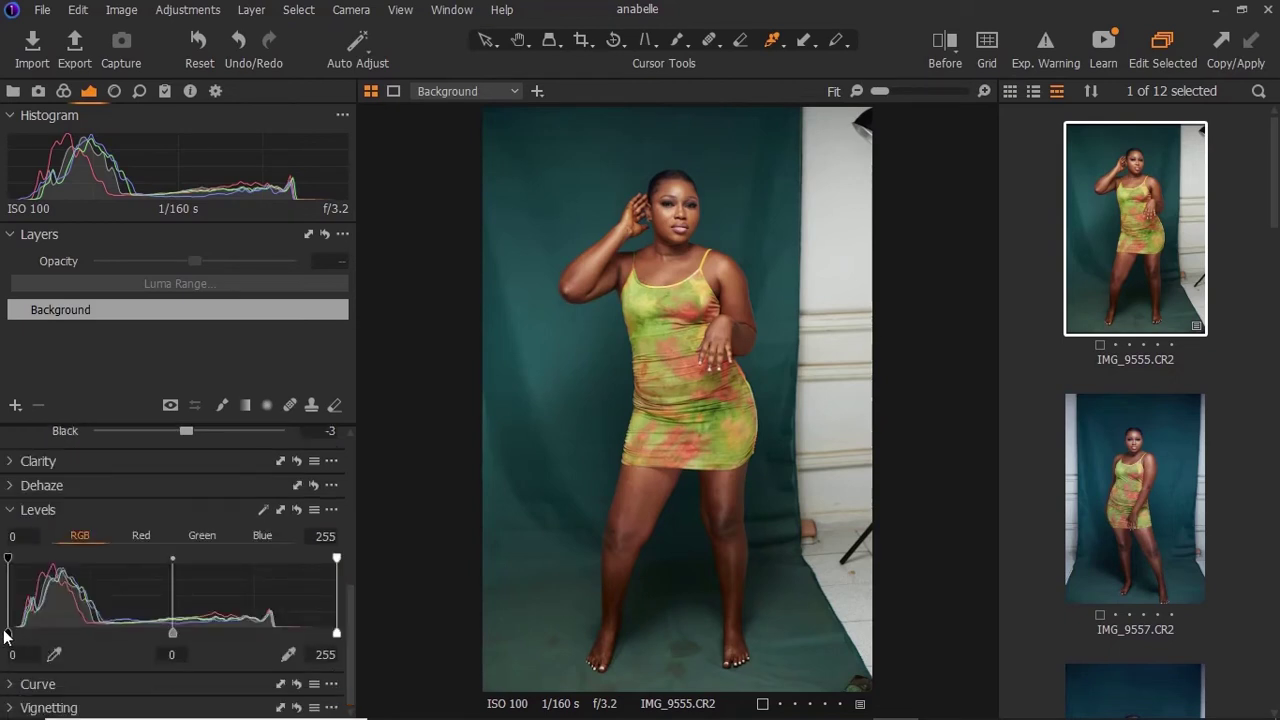
left_click_drag(9, 636, 17, 640)
left_click_drag(334, 632, 298, 633)
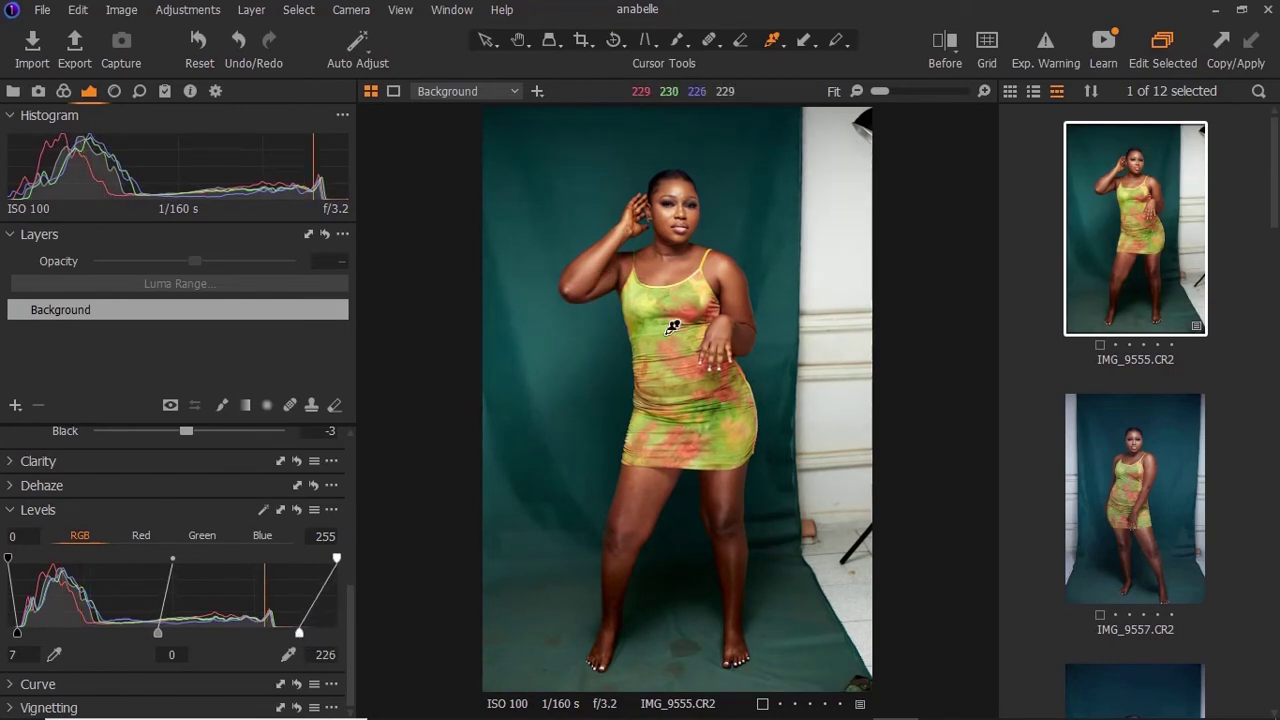
left_click(9, 509)
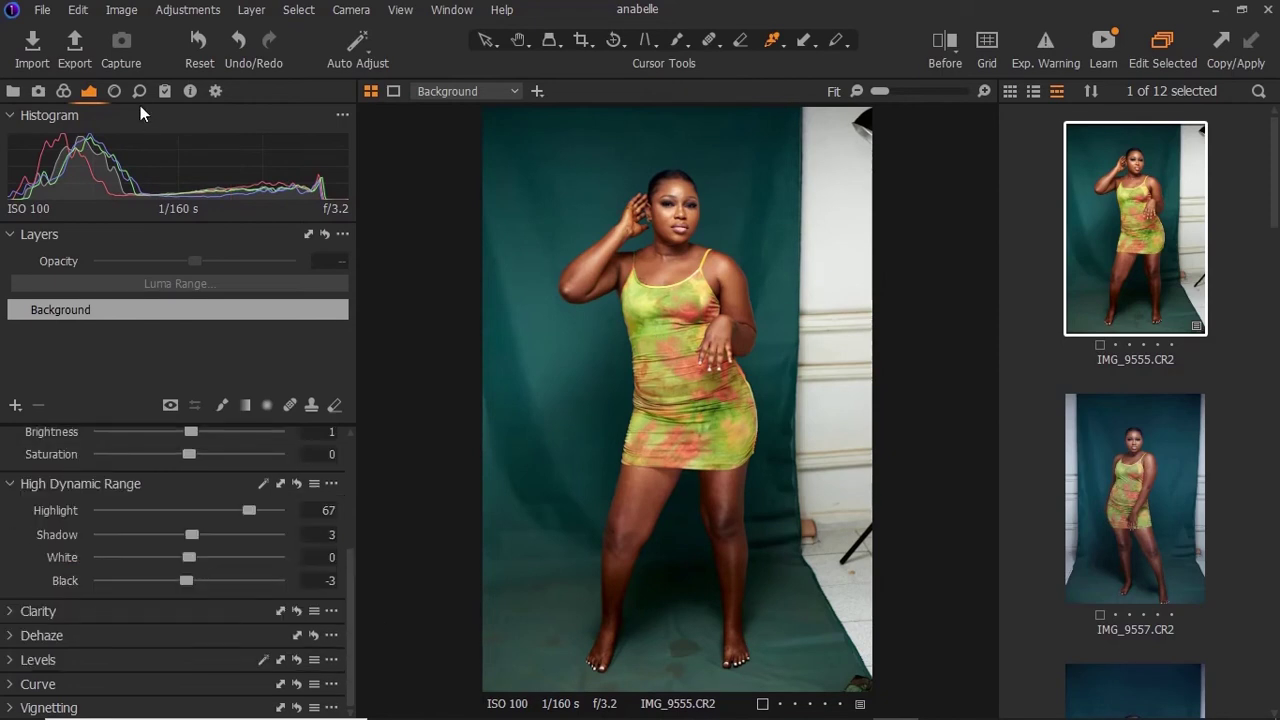
Sample the model's skin as the reference color in the Color Editor's Skin Tone mode
left_click(63, 92)
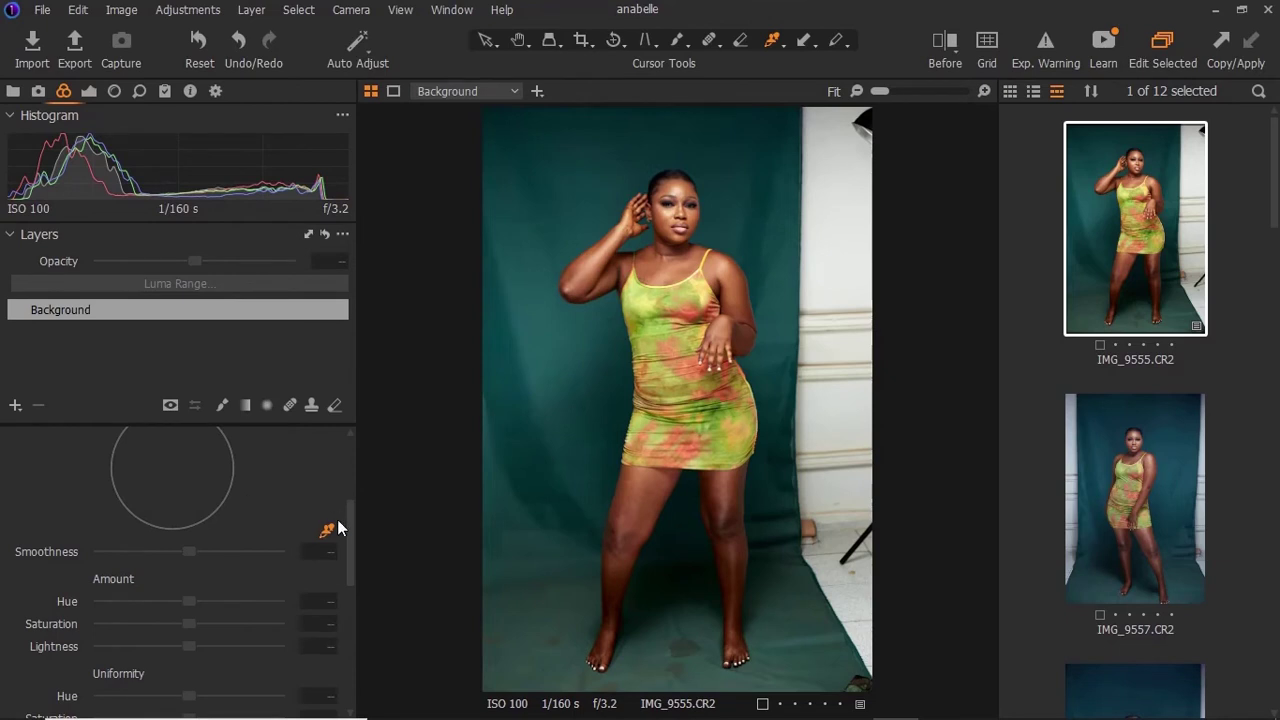
left_click_drag(348, 528, 351, 458)
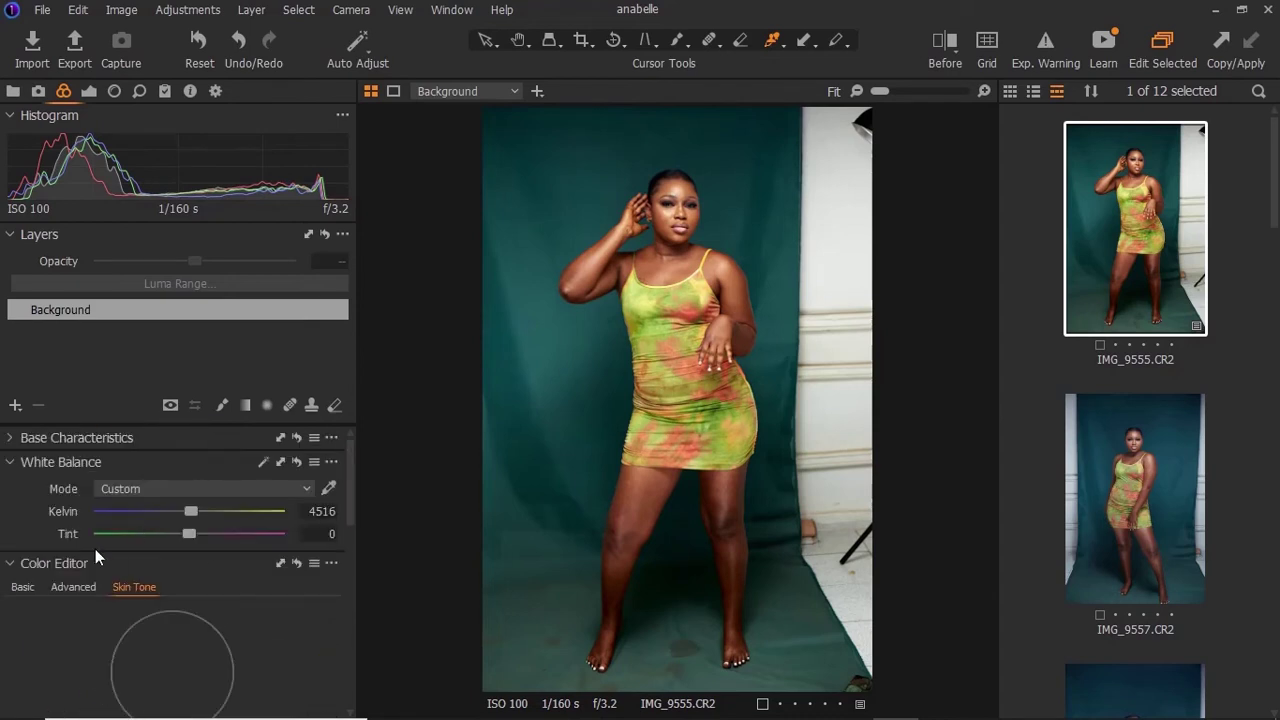
left_click(22, 588)
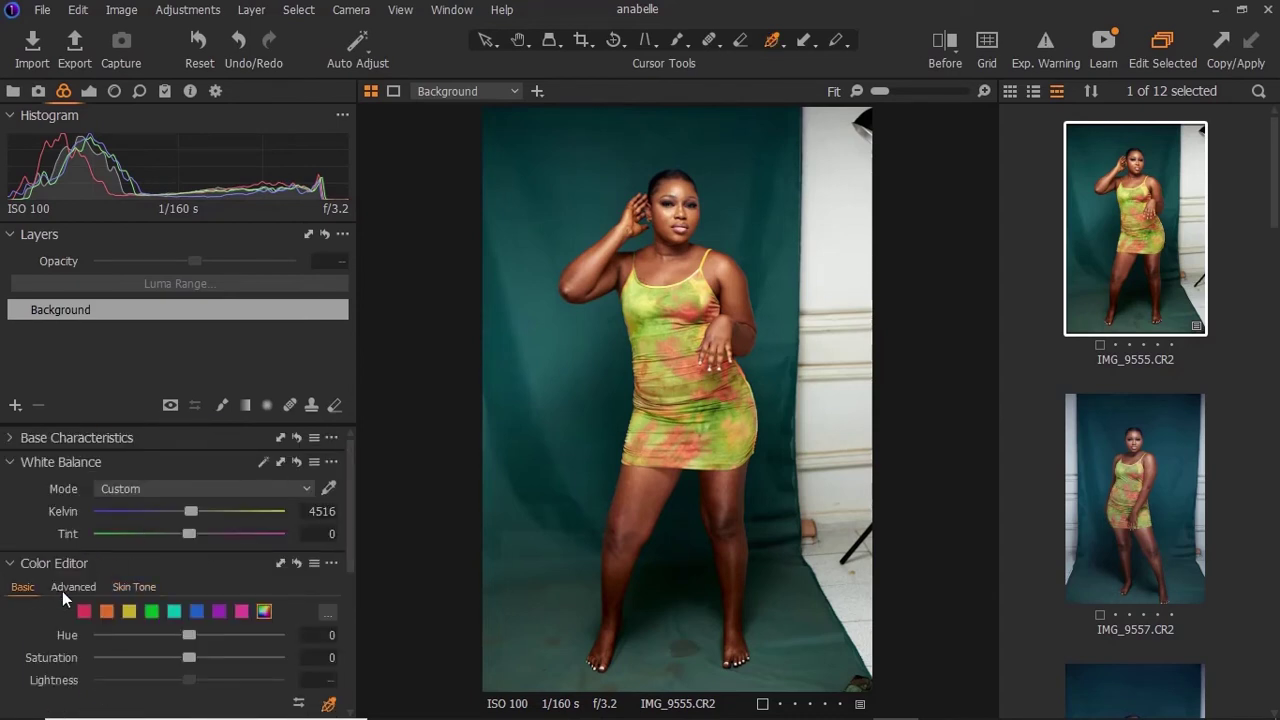
left_click(62, 591)
left_click(137, 565)
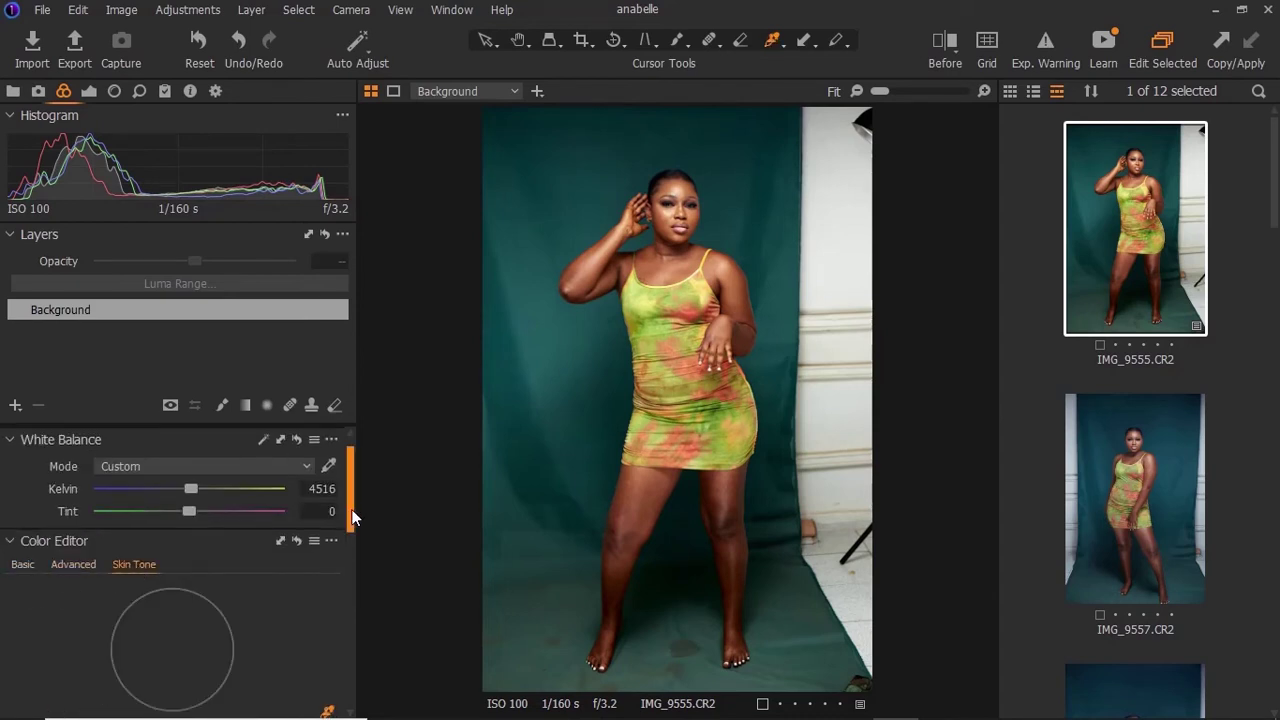
left_click_drag(349, 514, 351, 556)
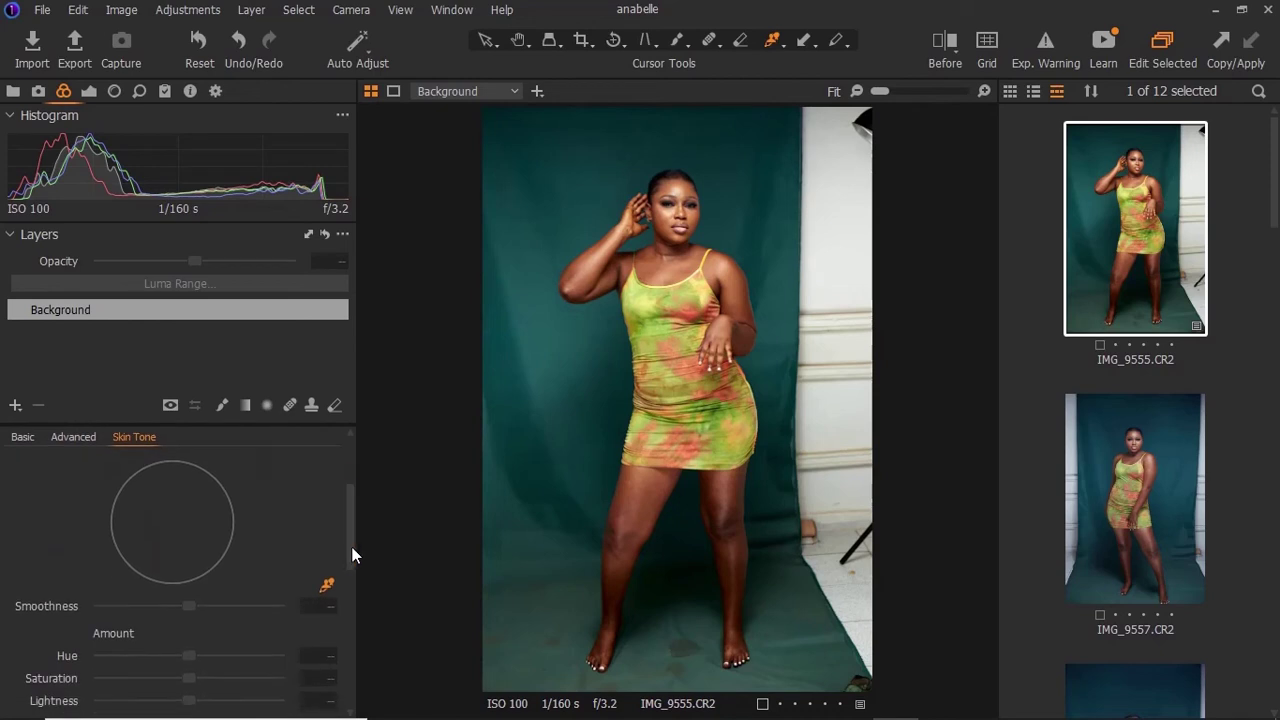
left_click(694, 180)
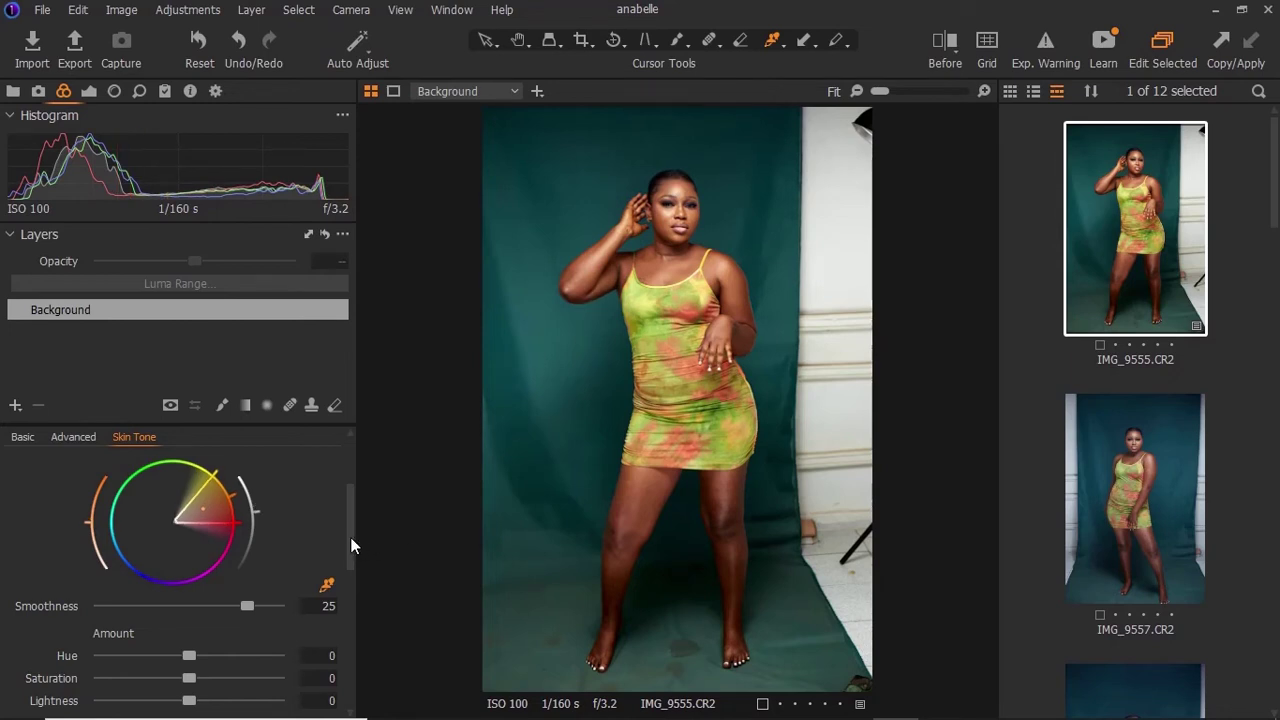
Set the skin tone Amount values to Hue 2.2, Saturation 4.1 and Lightness 0.9
left_click_drag(350, 538, 350, 565)
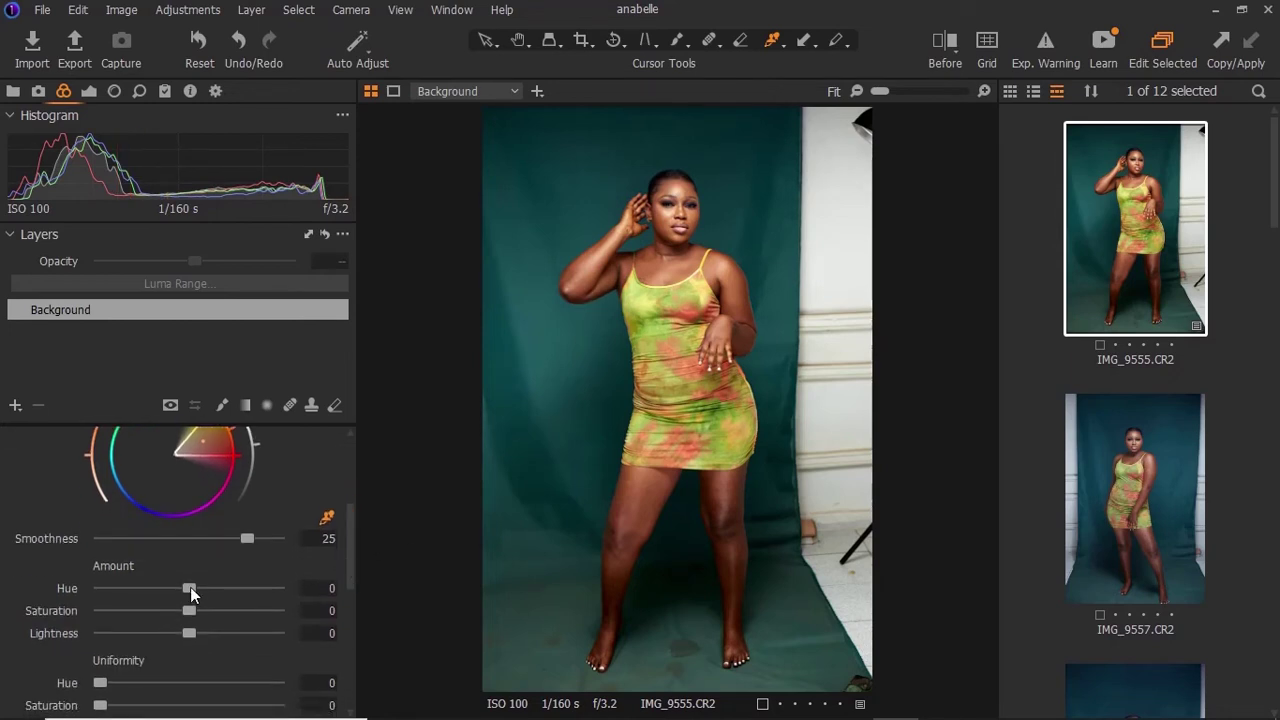
left_click_drag(189, 588, 340, 572)
left_click_drag(483, 574, 127, 607)
left_click_drag(196, 605, 235, 598)
left_click_drag(235, 598, 199, 634)
Even out the skin color by setting the skin tone Uniformity Hue to 22
scroll(348, 572, "down", 3)
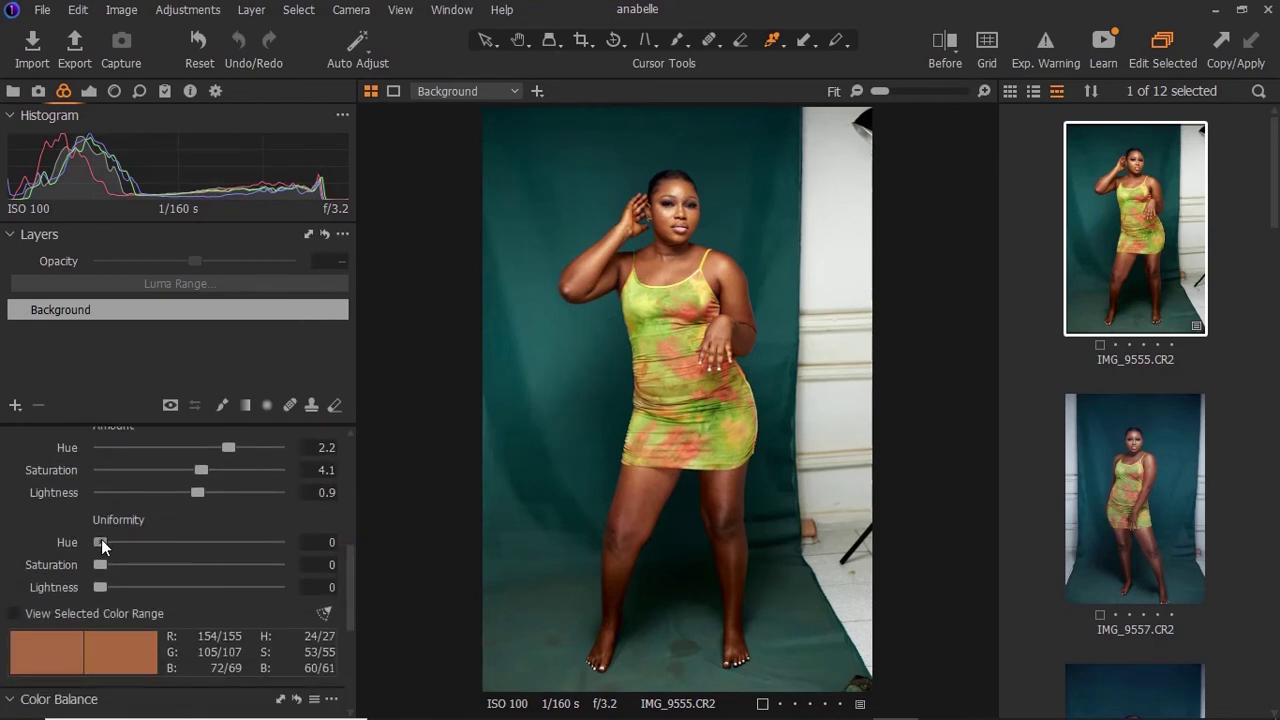
left_click_drag(101, 543, 323, 538)
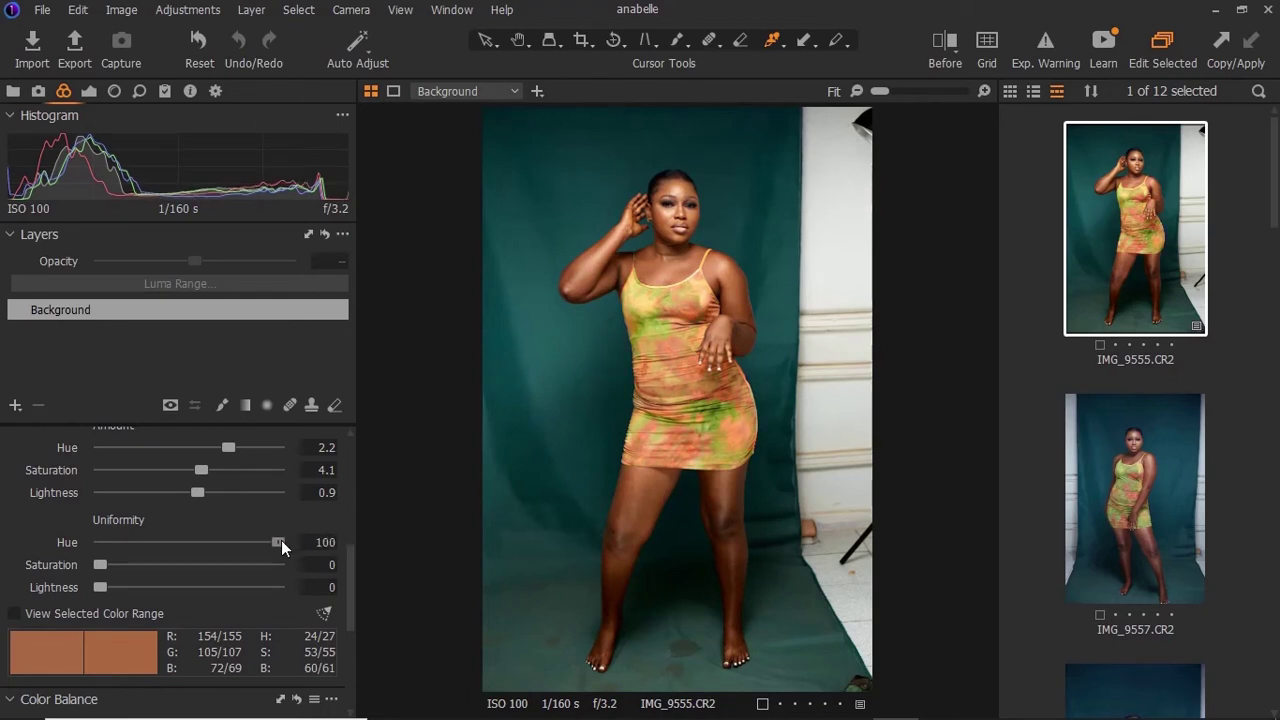
left_click_drag(281, 543, 141, 547)
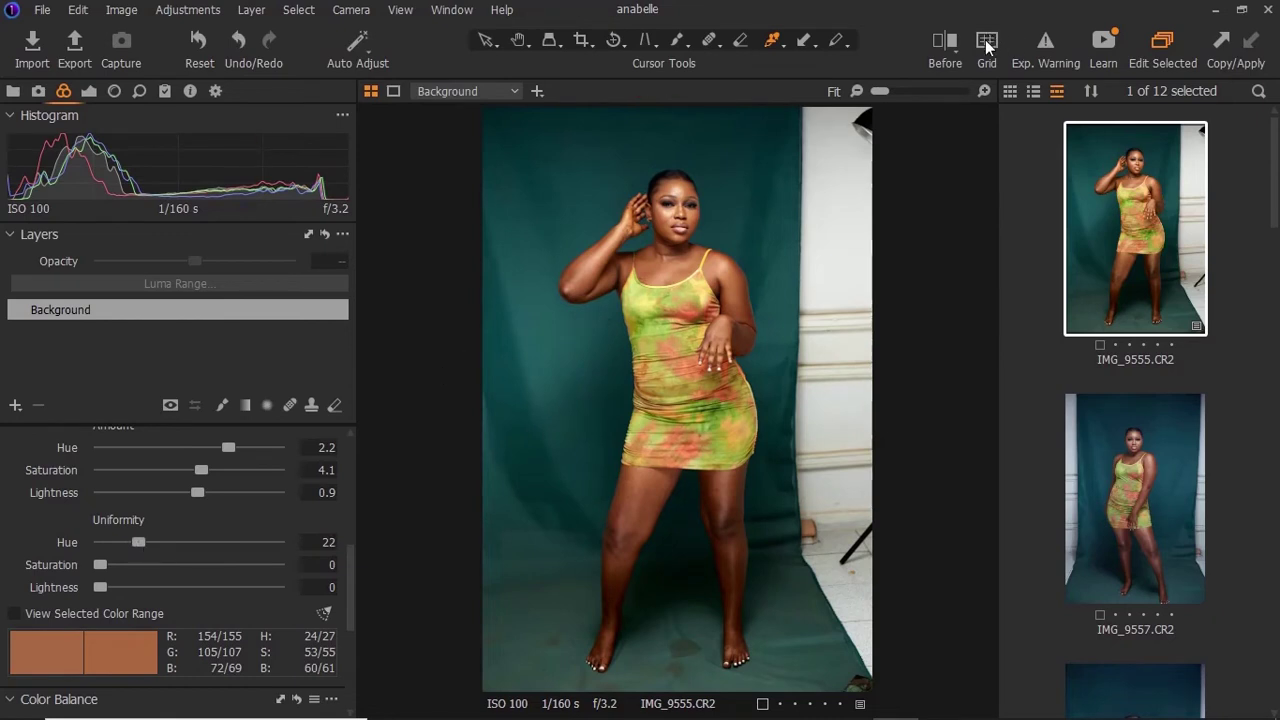
Compare the edited photo with its original using the before/after split slider, and close the comparison
left_click(950, 44)
left_click_drag(683, 400, 470, 401)
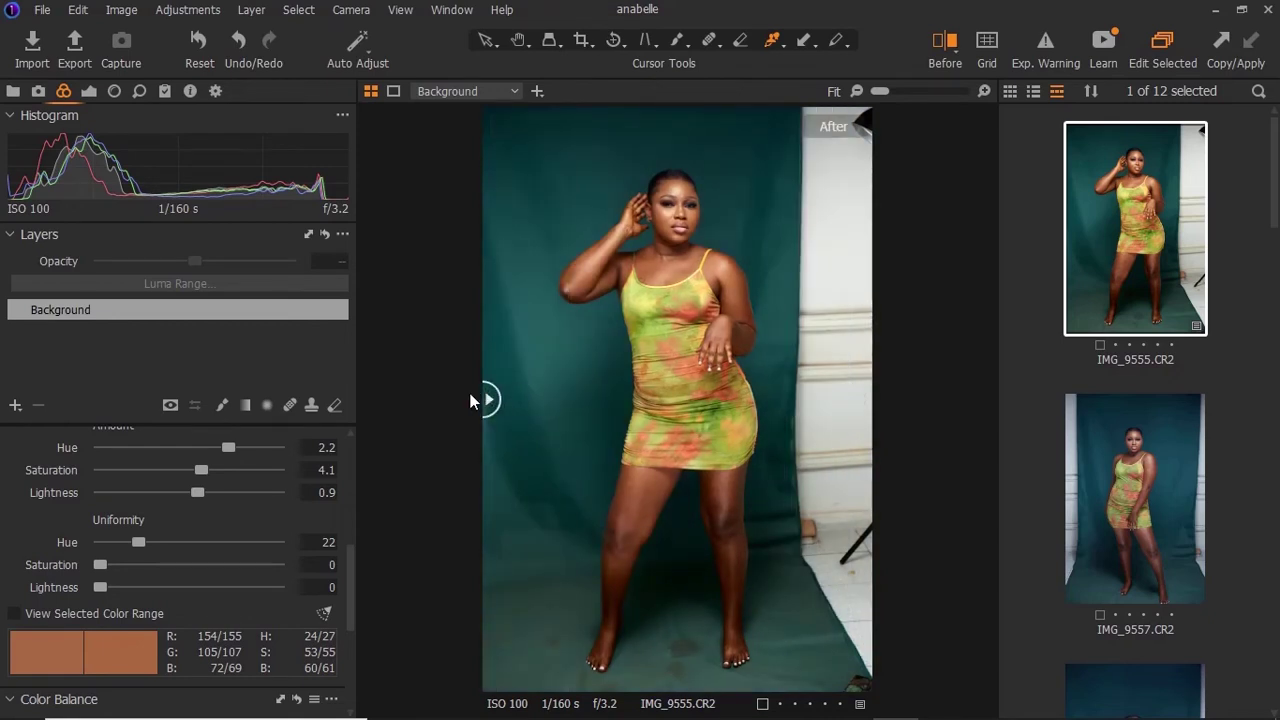
left_click_drag(474, 396, 709, 300)
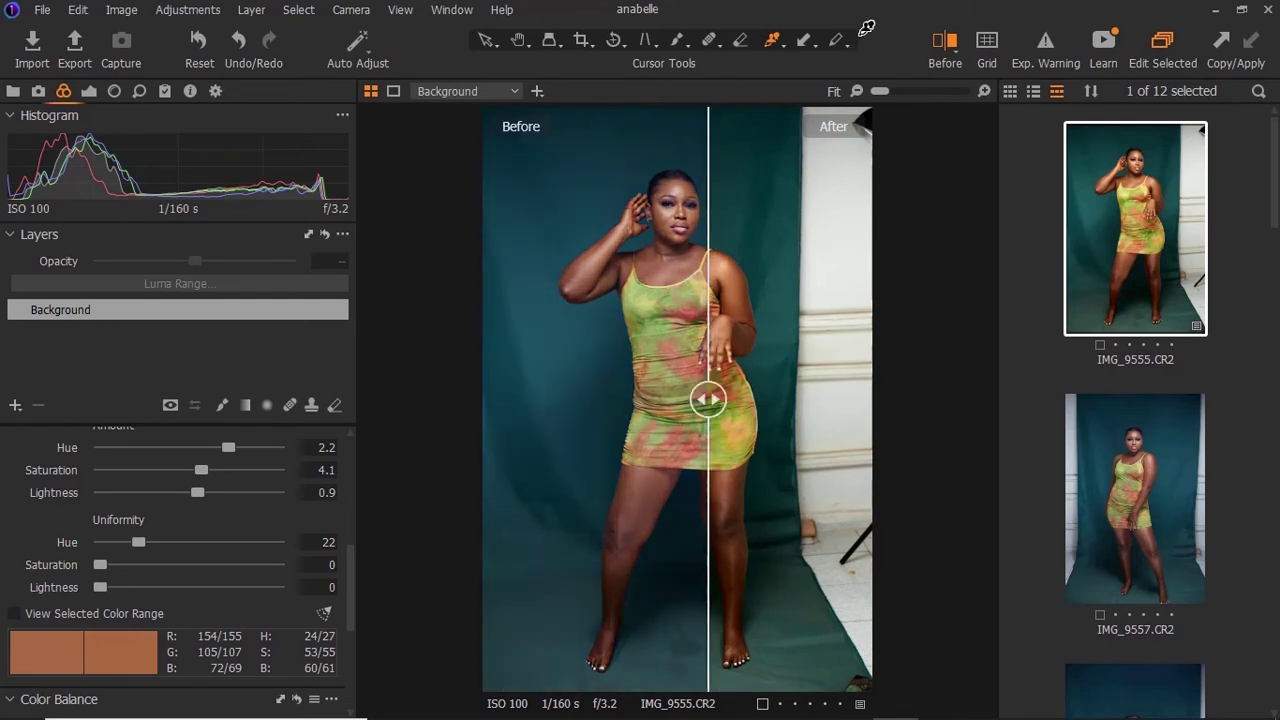
left_click(944, 42)
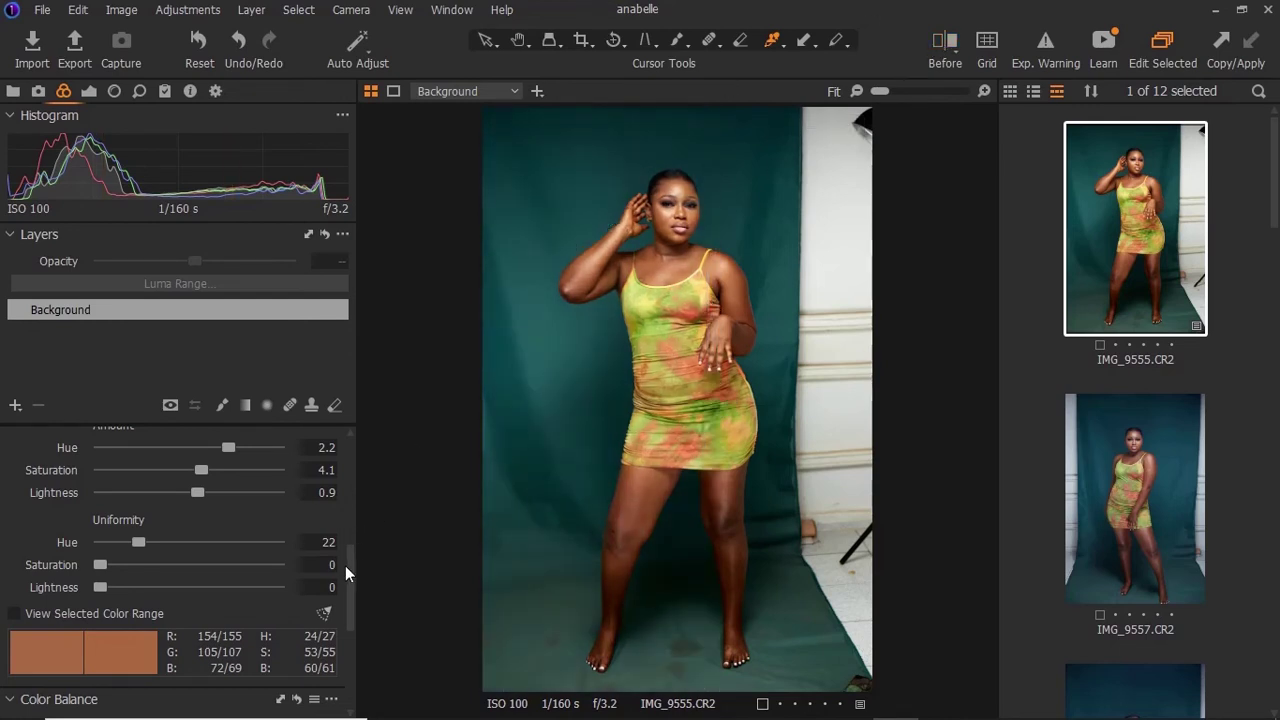
Copy the adjustments of IMG_9555.CR2, apply them to IMG_9557.CR2, and compare the two photos
left_click_drag(350, 551, 346, 449)
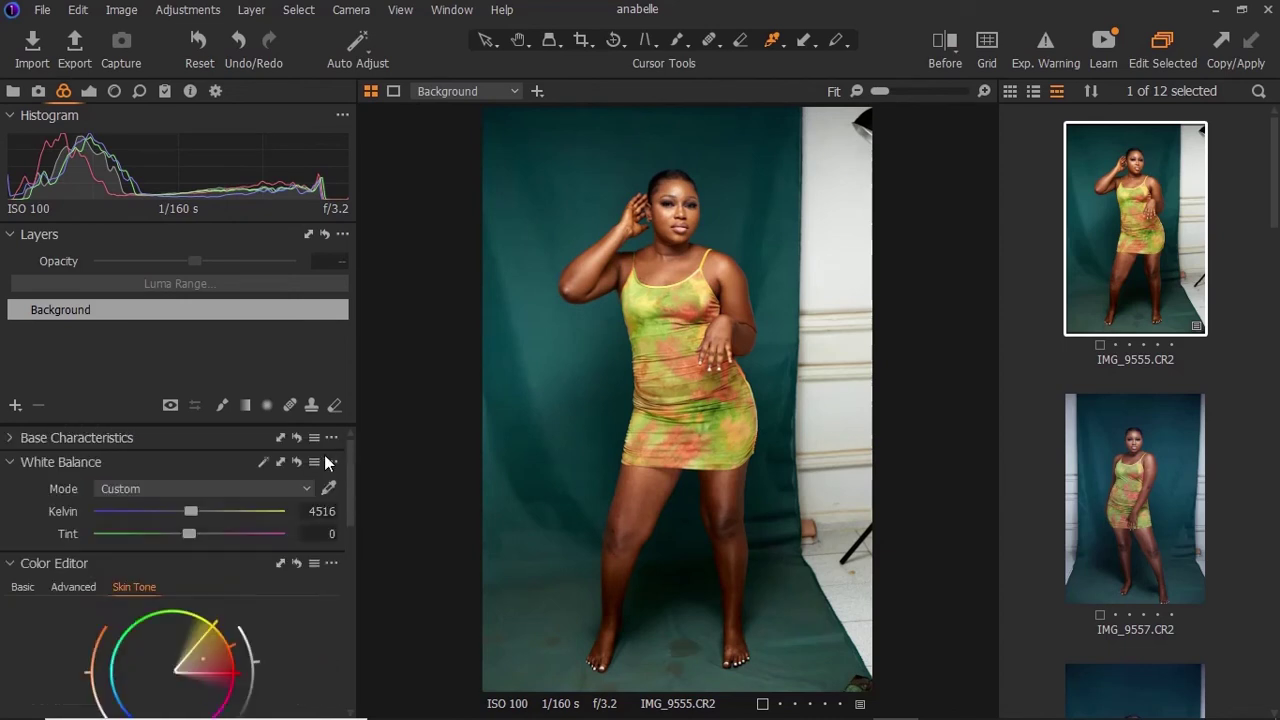
left_click(39, 92)
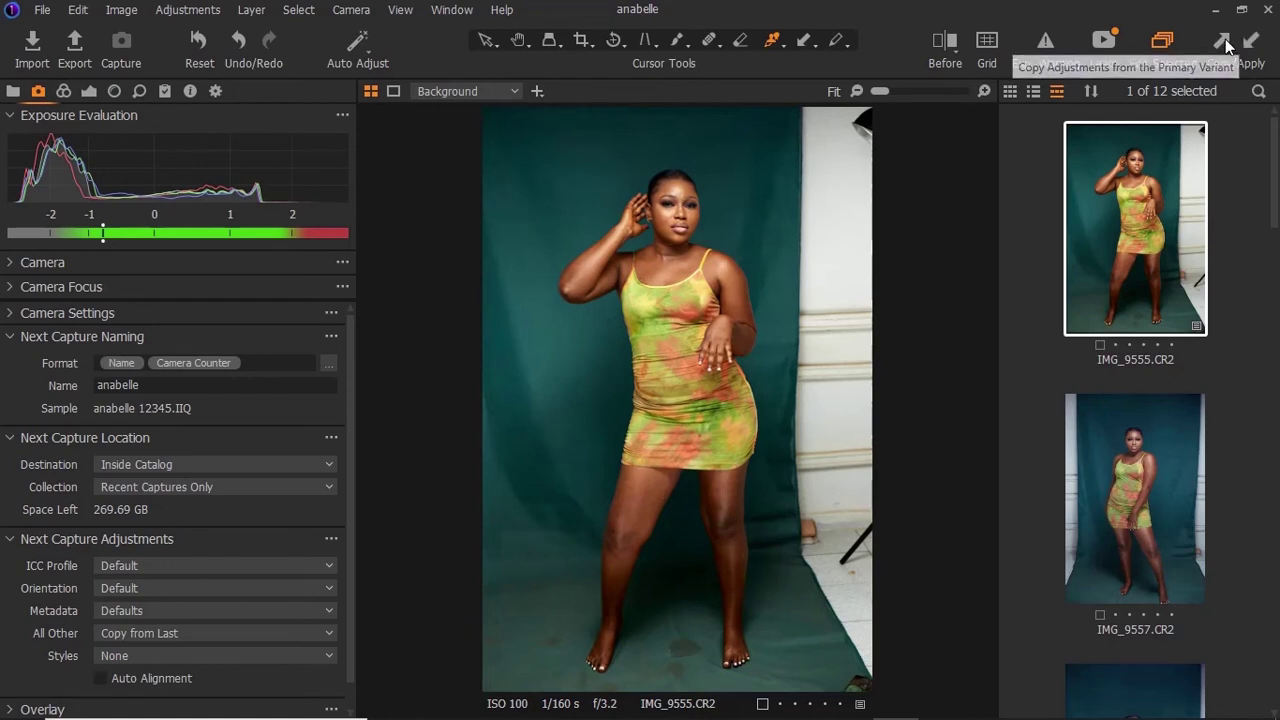
left_click(1116, 433)
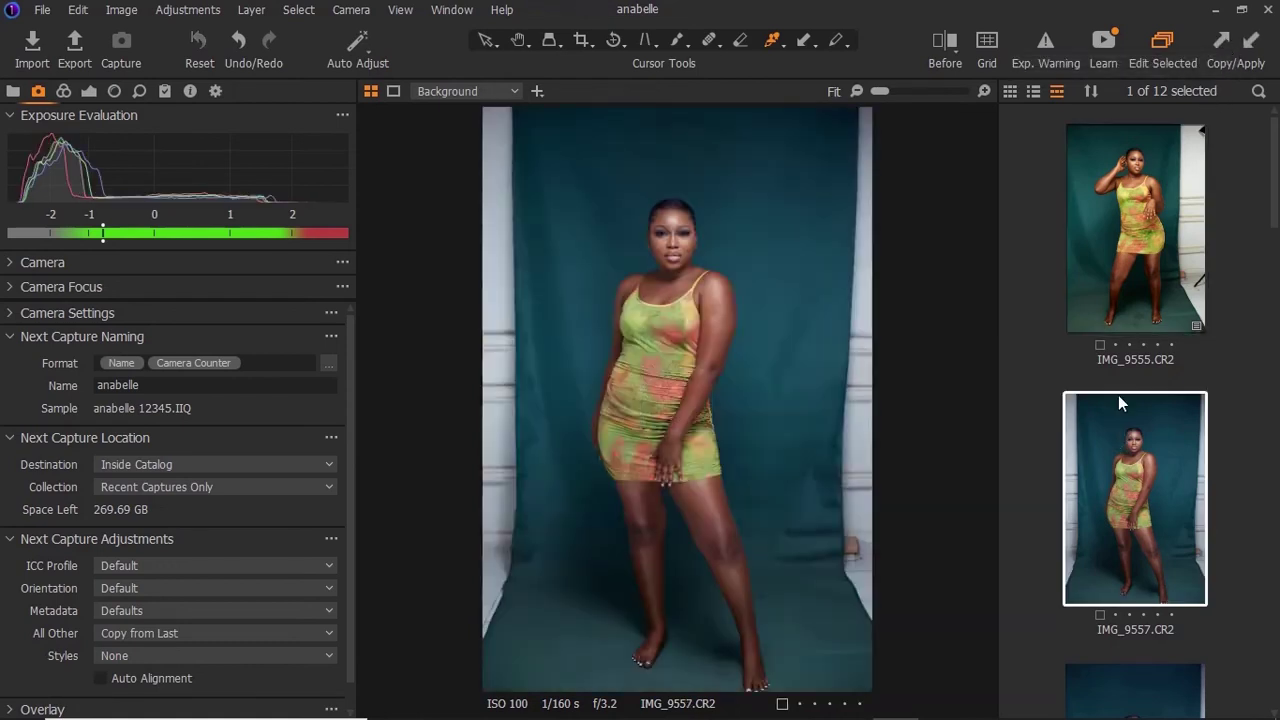
left_click(1256, 38)
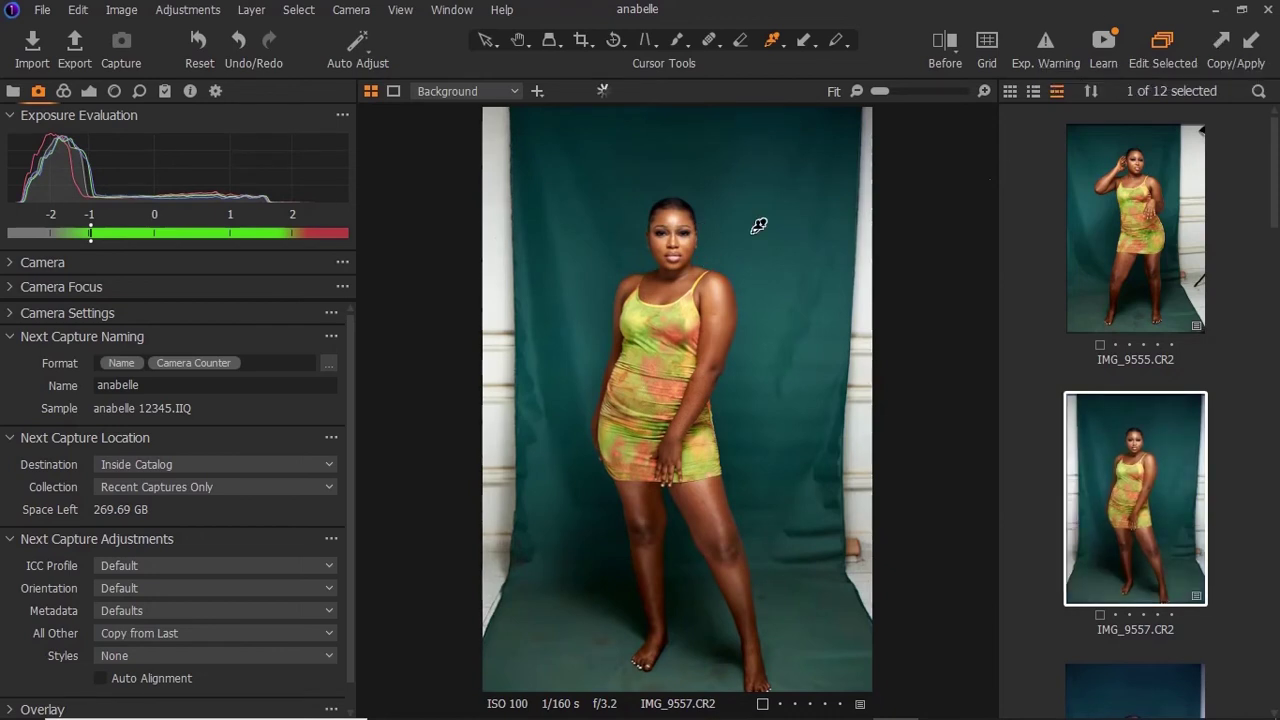
left_click(1100, 274)
left_click(1092, 410)
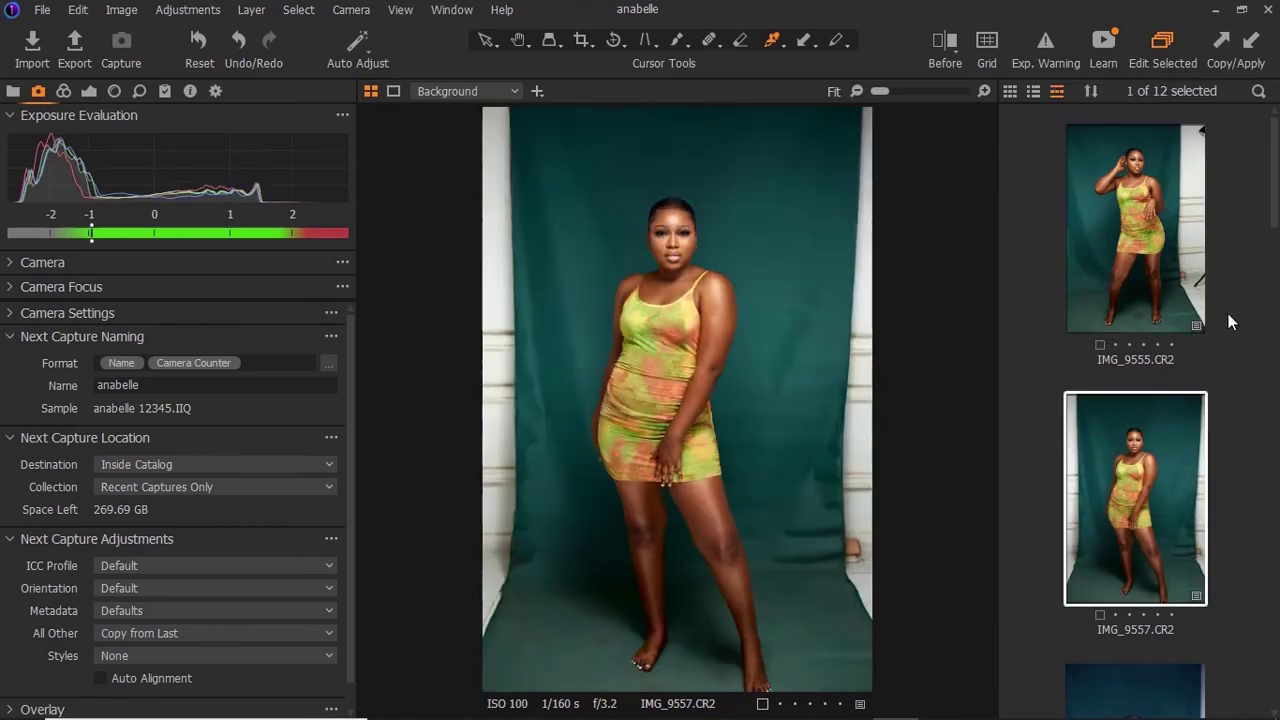
Apply the copied adjustments to IMG_9562.CR2 and IMG_9564.CR2
left_click_drag(1274, 187, 1124, 305)
left_click(1122, 305)
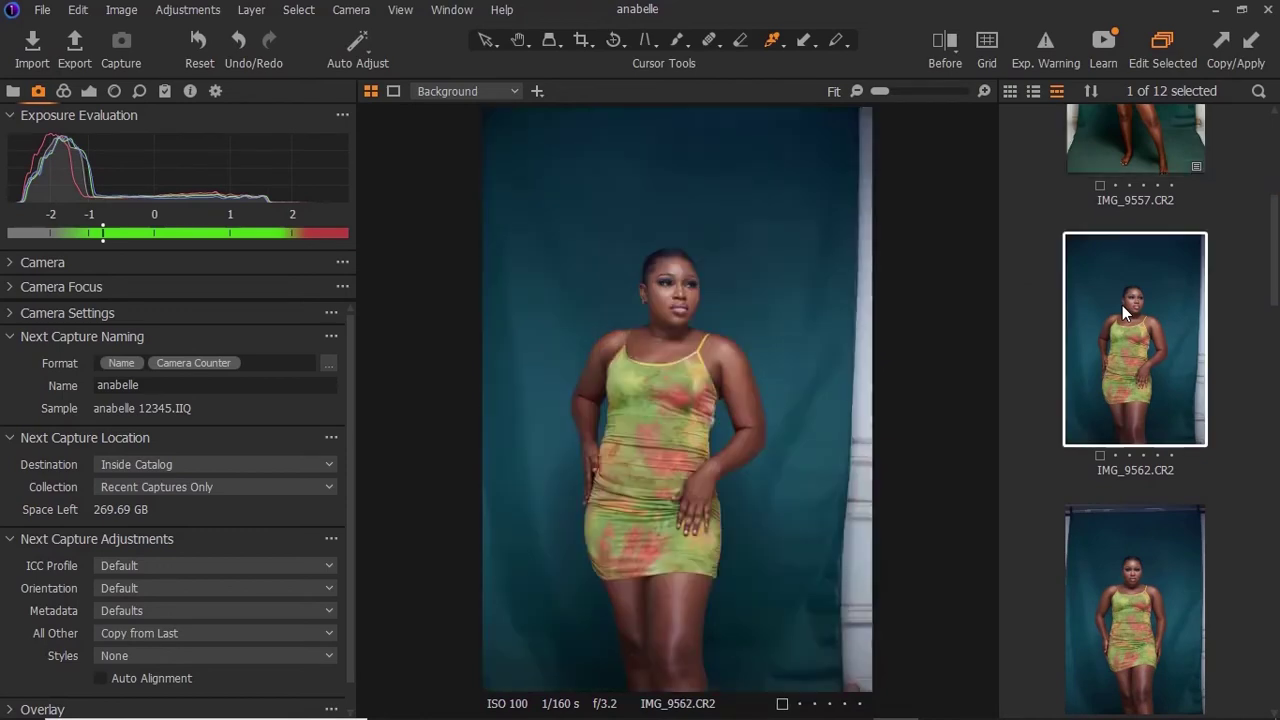
left_click(1254, 42)
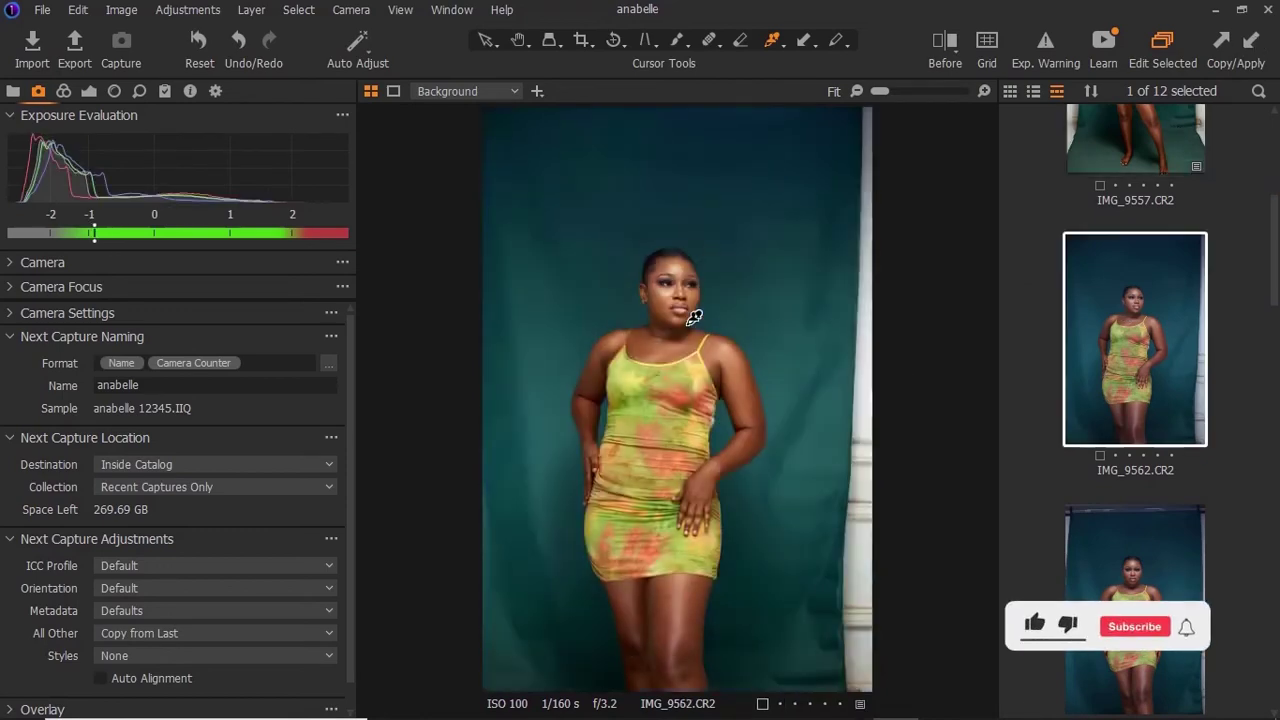
scroll(1110, 390, "down", 2)
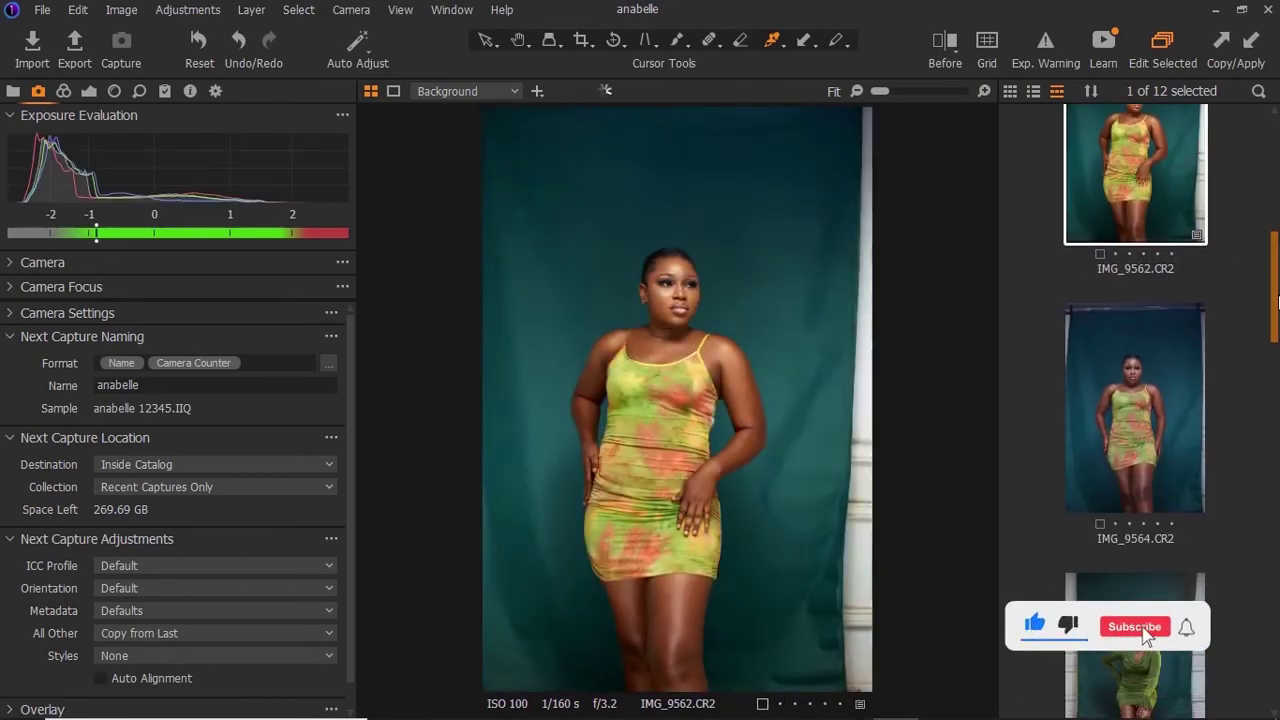
left_click(1123, 430)
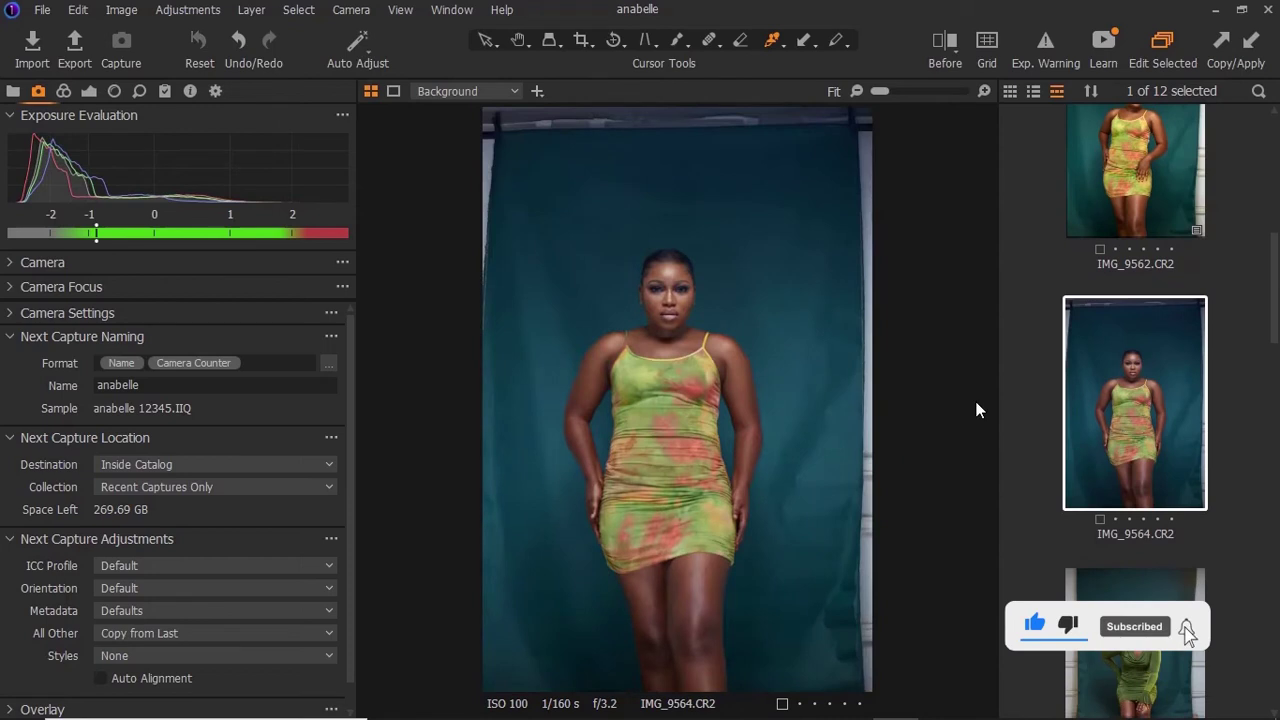
left_click(1249, 62)
Review the green-dress photos in the thumbnail browser, starting with IMG_9589.CR2
scroll(1141, 330, "down", 3)
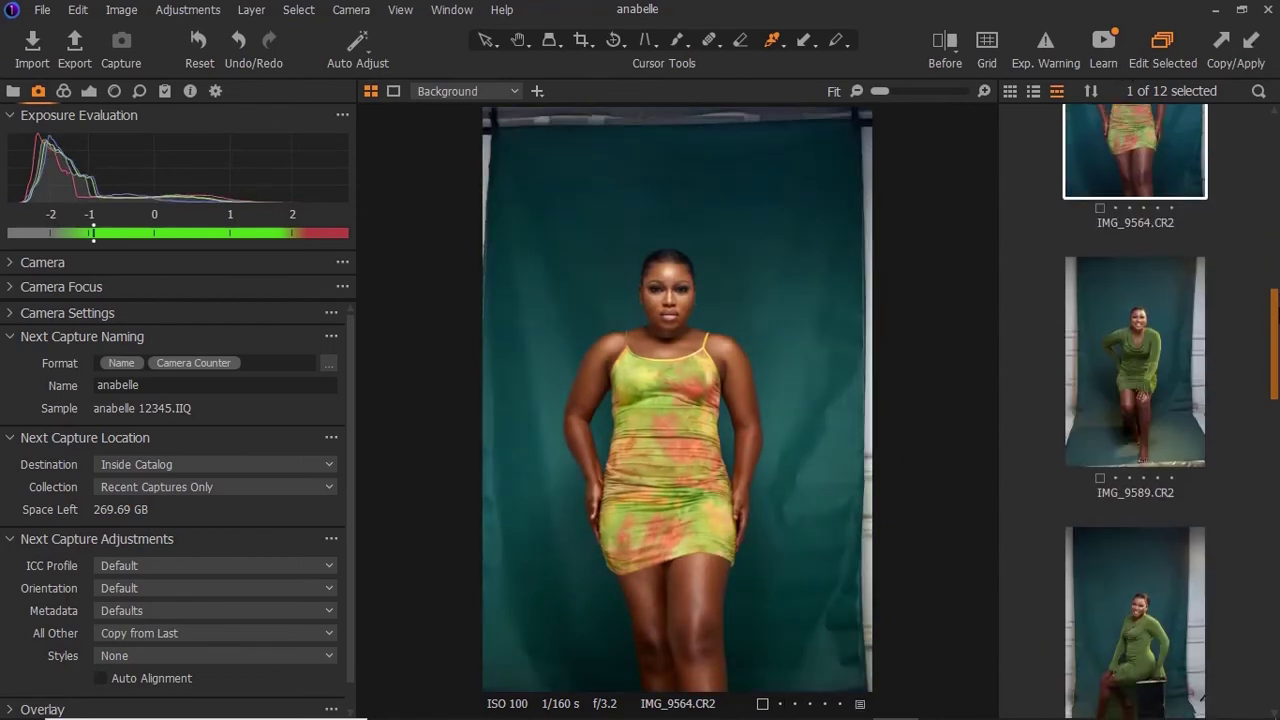
left_click(1141, 328)
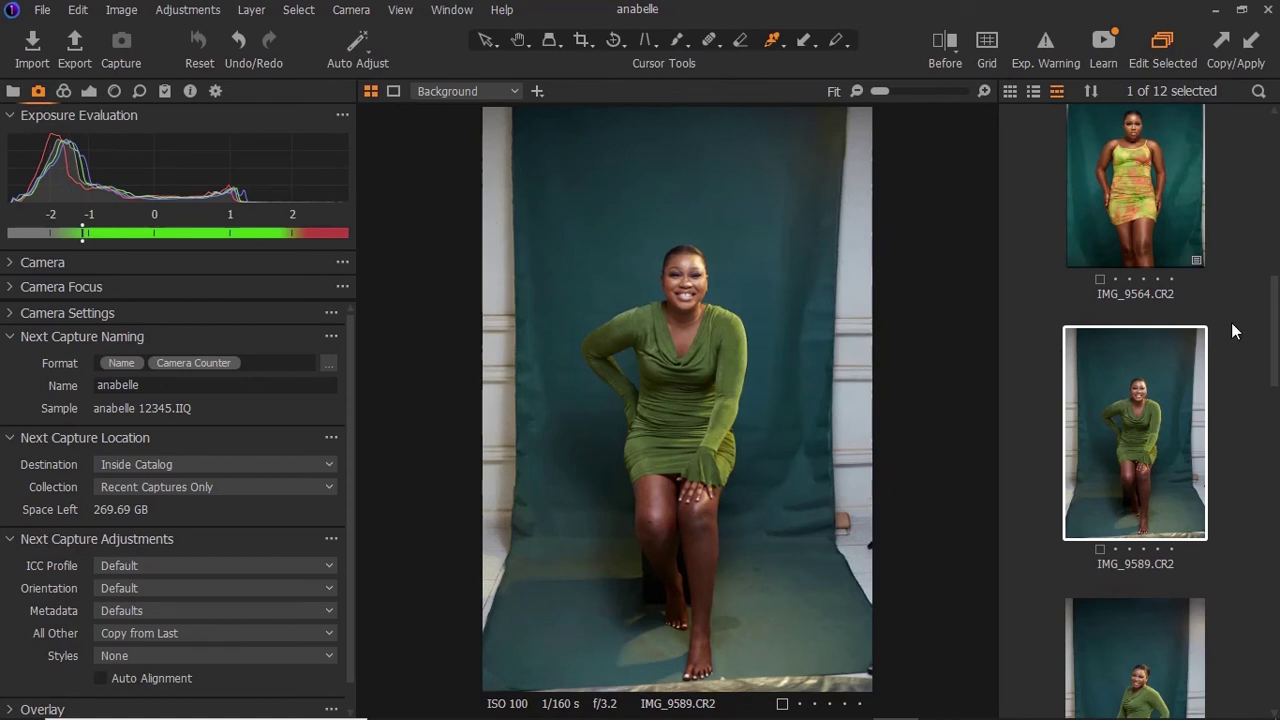
scroll(1278, 347, "down", 1)
scroll(1278, 347, "down", 5)
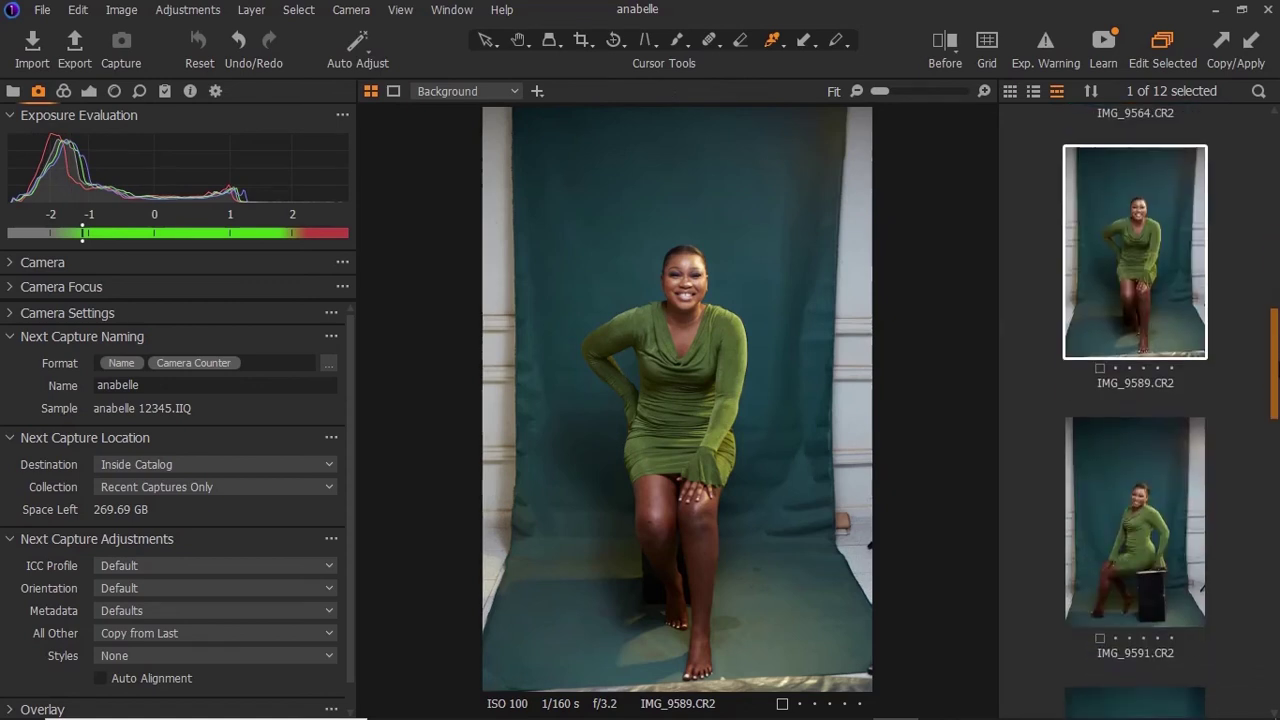
scroll(1278, 401, "up", 1)
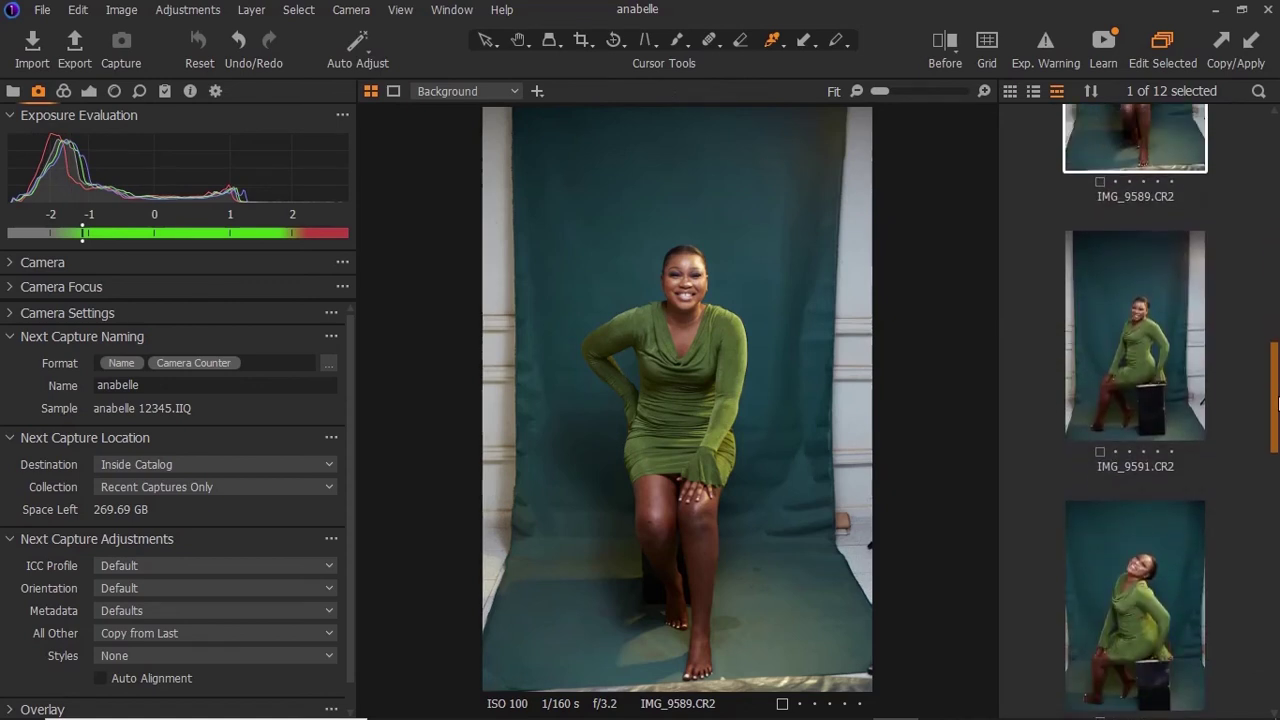
scroll(1278, 402, "down", 1)
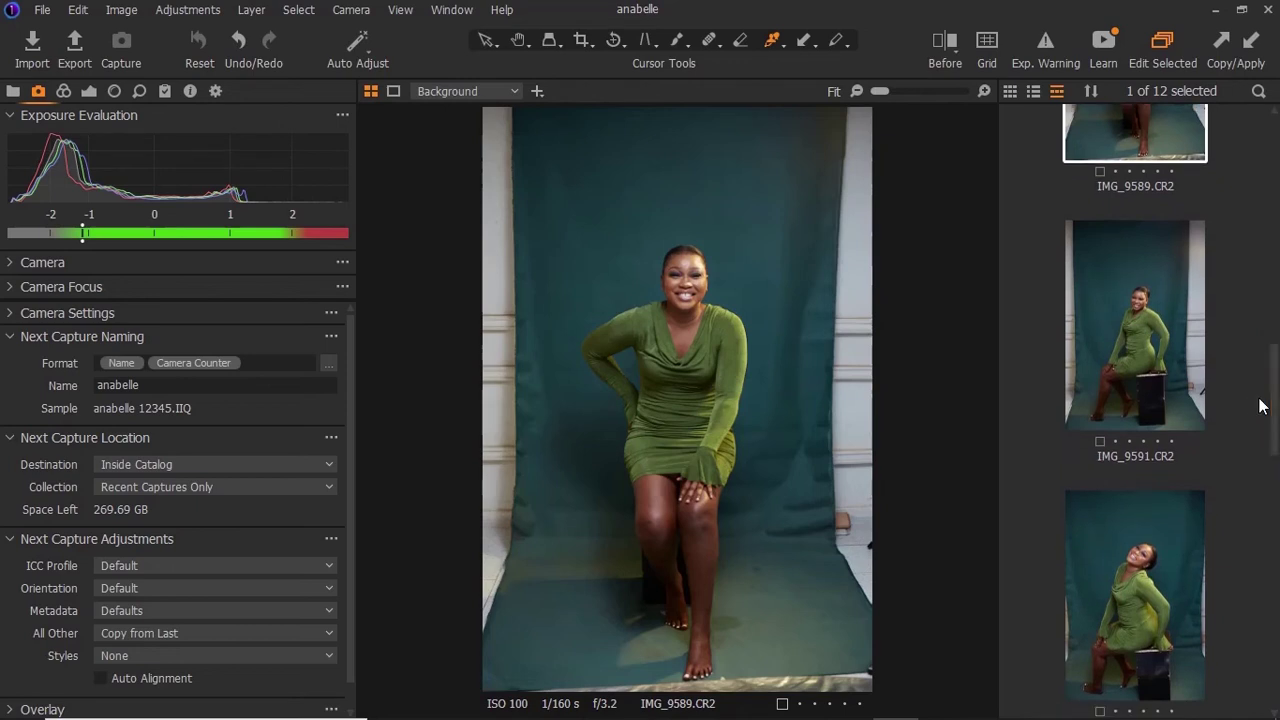
scroll(1274, 405, "down", 4)
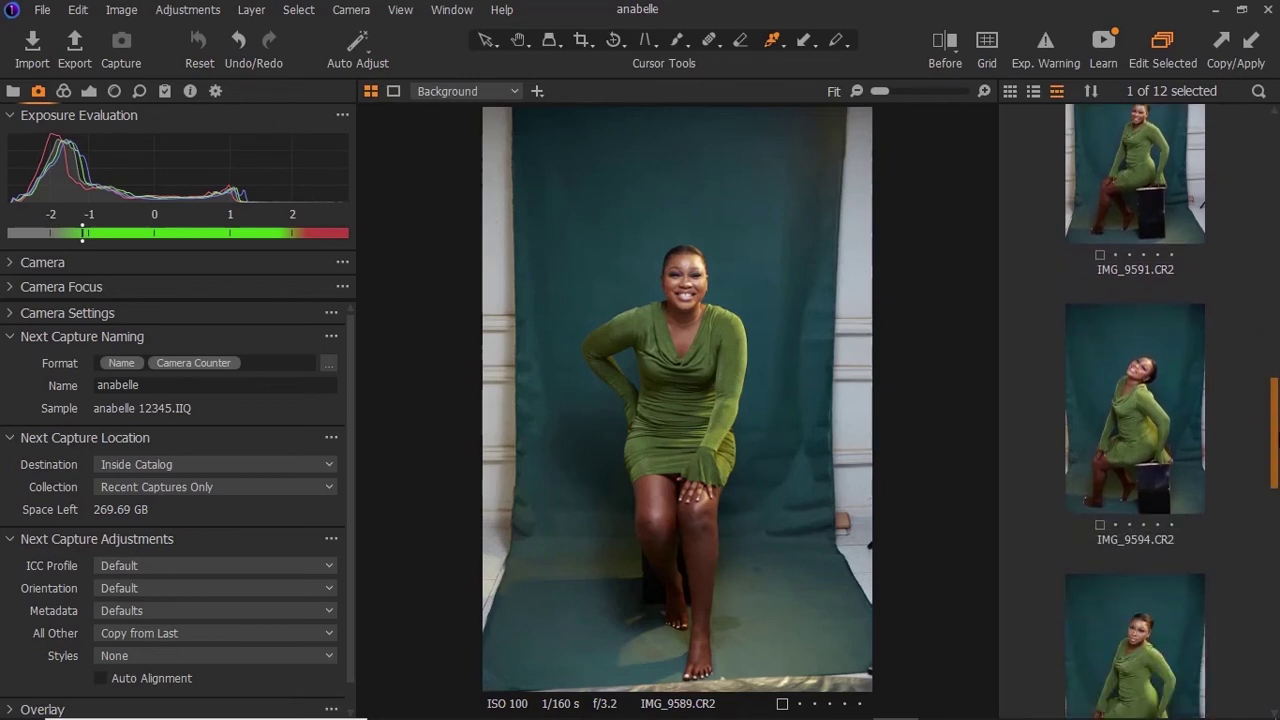
Compare IMG_9595.CR2, IMG_9591.CR2 and IMG_9594.CR2, and select IMG_9594.CR2 for editing
left_click(1168, 542)
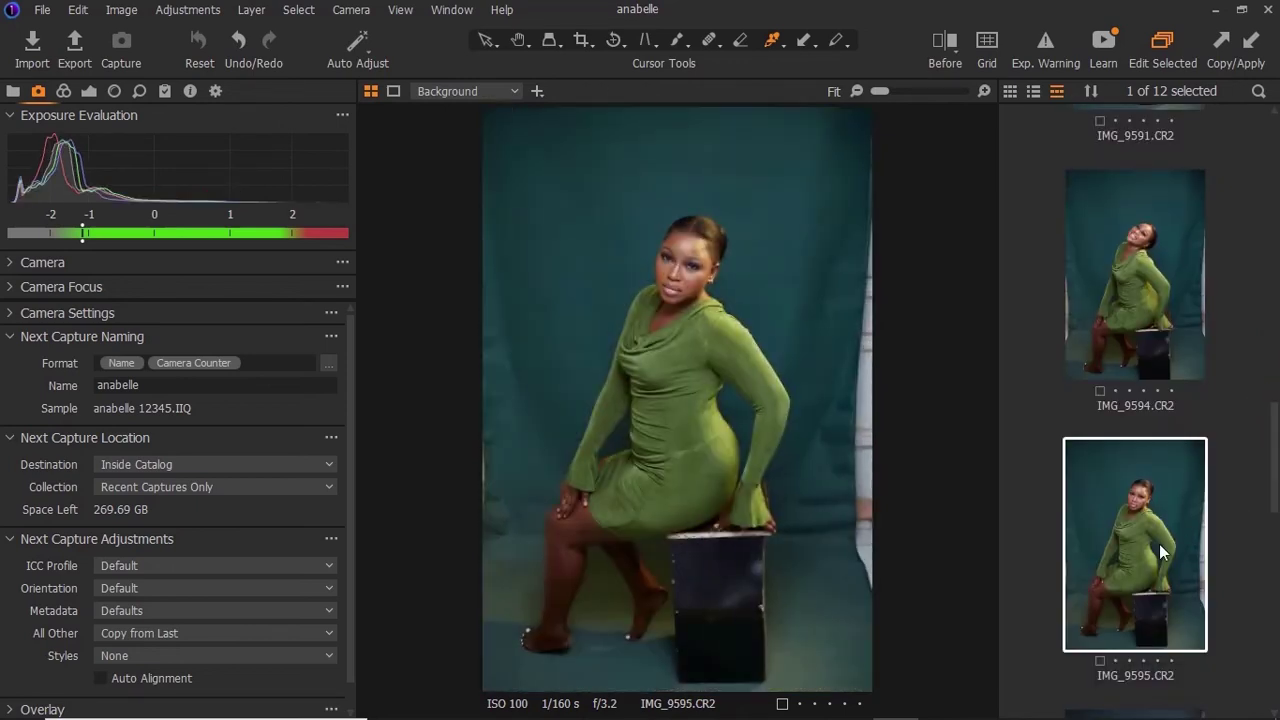
left_click_drag(1273, 488, 1266, 426)
left_click(1167, 393)
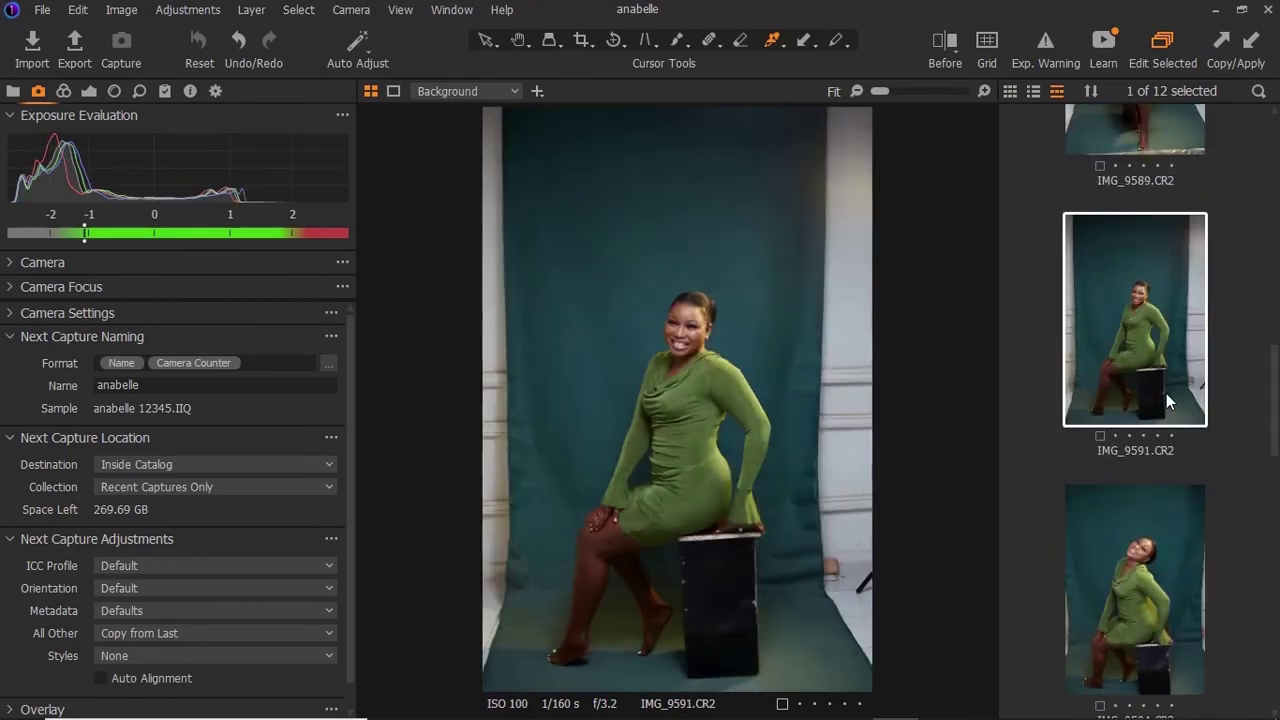
left_click(1128, 590)
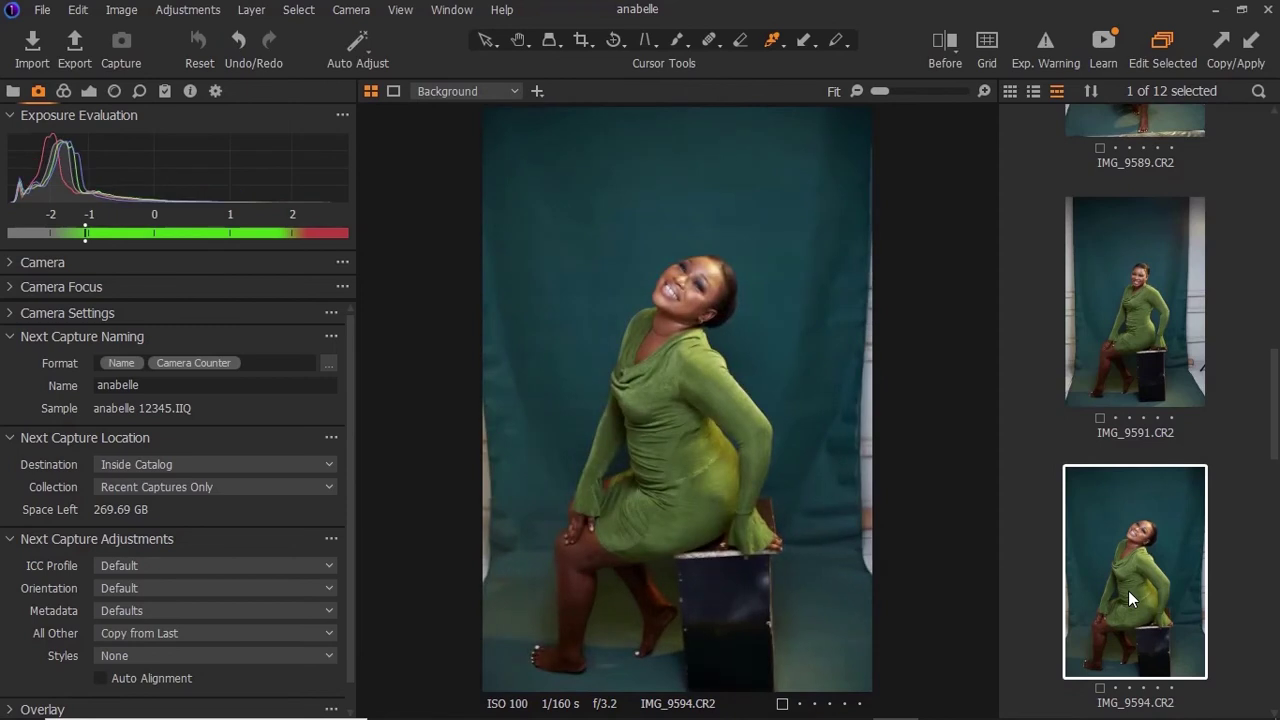
left_click(1145, 370)
left_click(1141, 500)
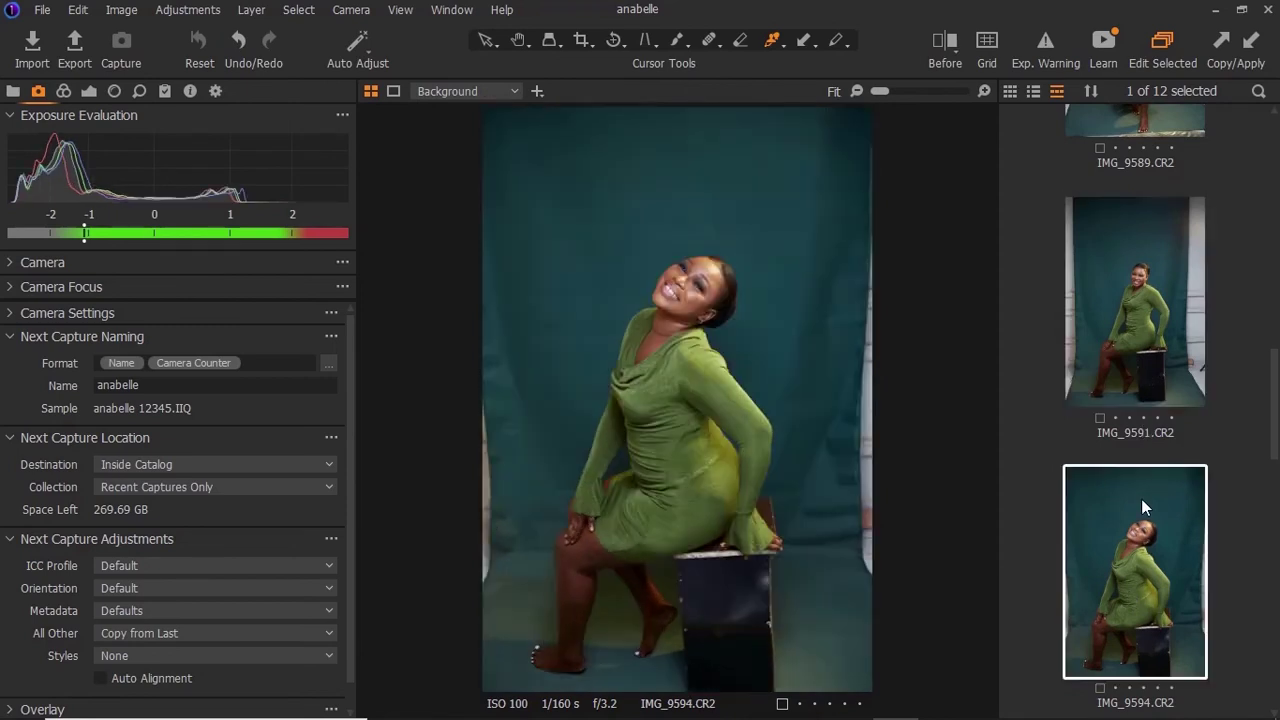
scroll(1260, 505, "down", 1)
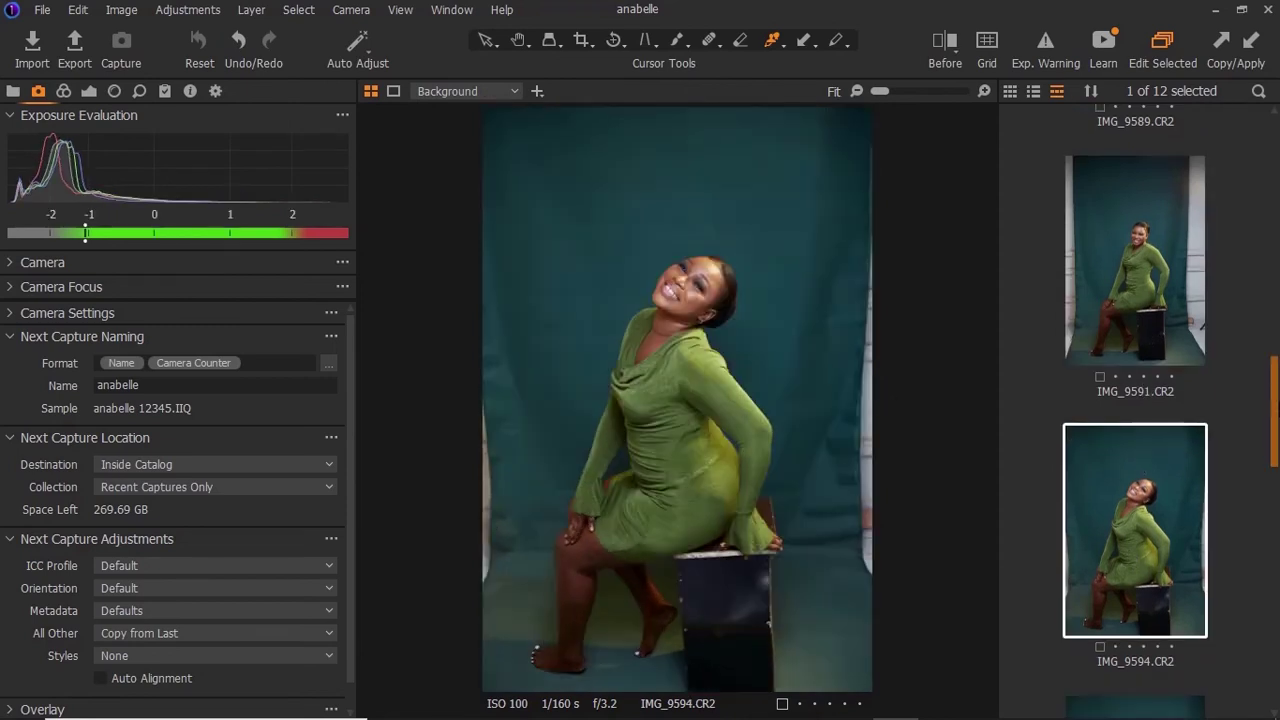
scroll(1260, 505, "up", 1)
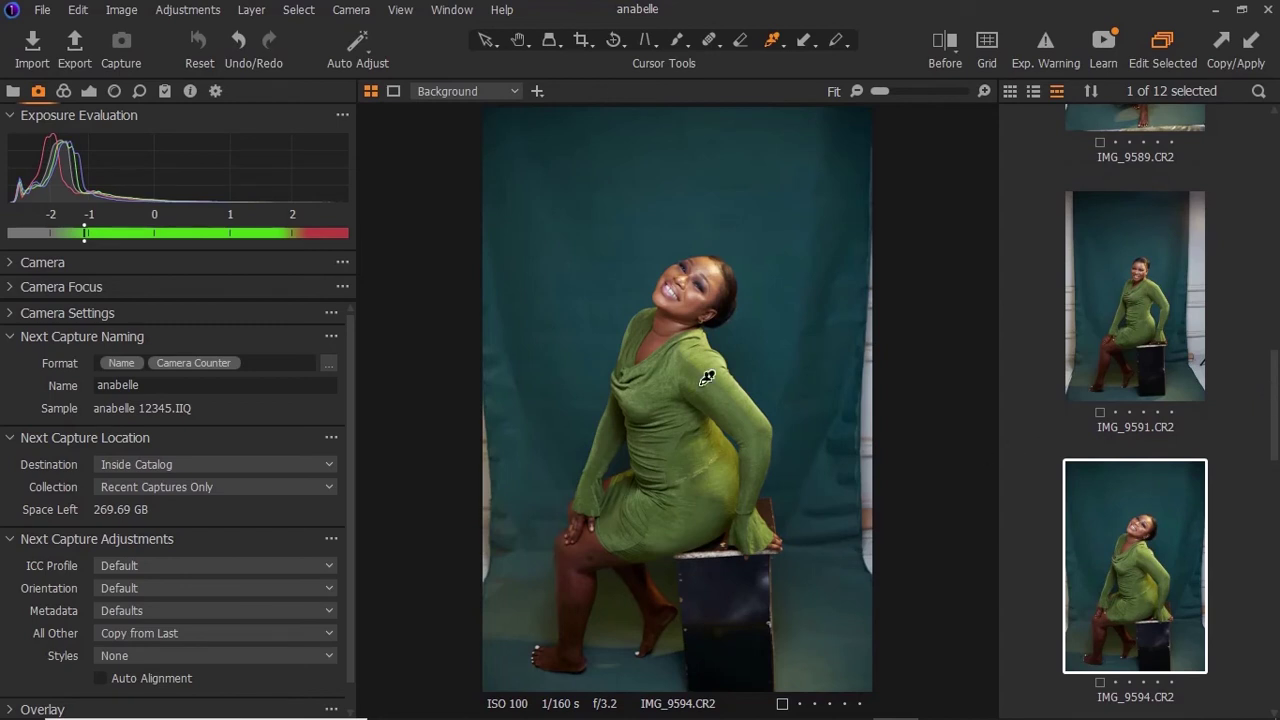
Set the Sharpening Threshold of IMG_9594.CR2 to 0 and check its Noise Reduction settings
left_click(164, 91)
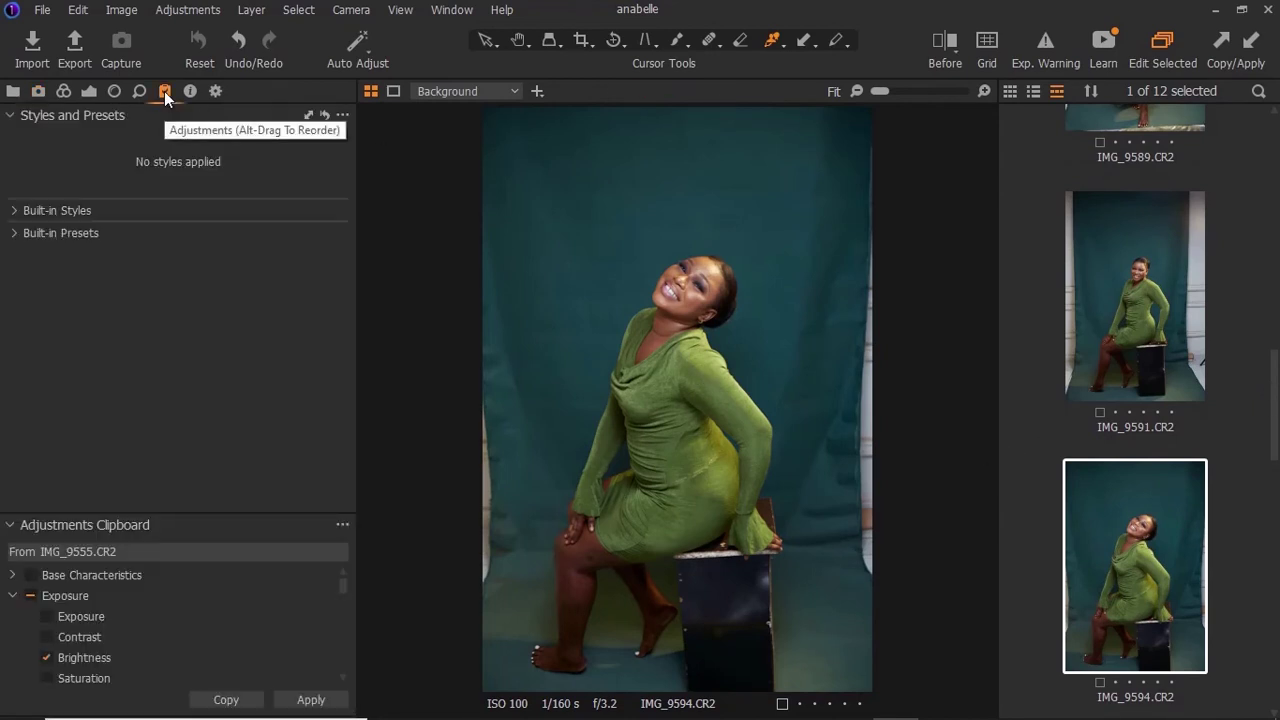
left_click(139, 91)
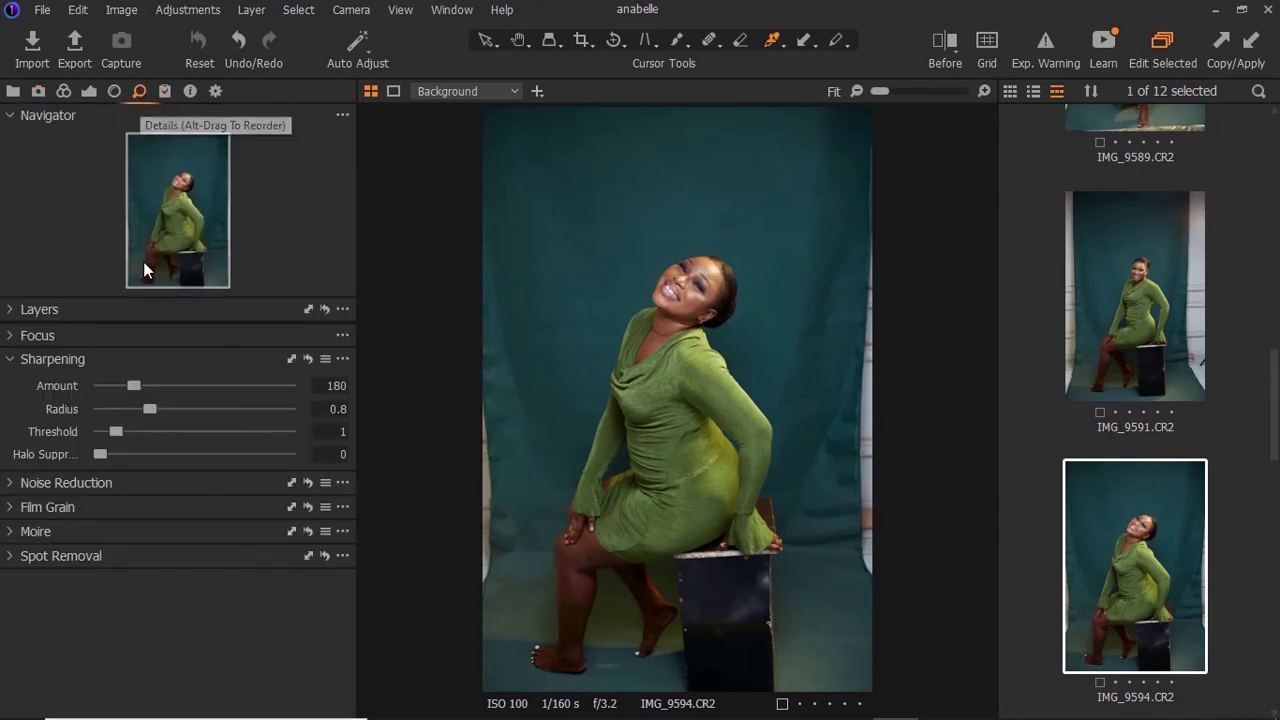
left_click_drag(113, 440, 62, 436)
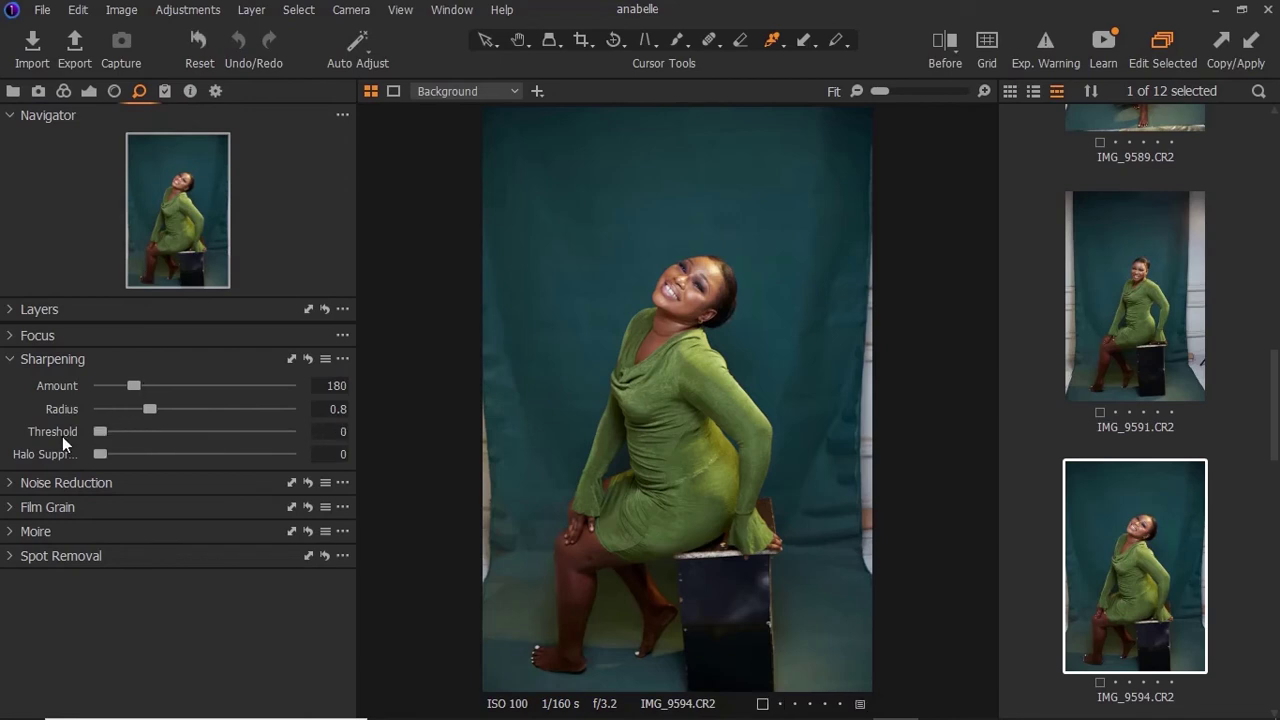
left_click(13, 484)
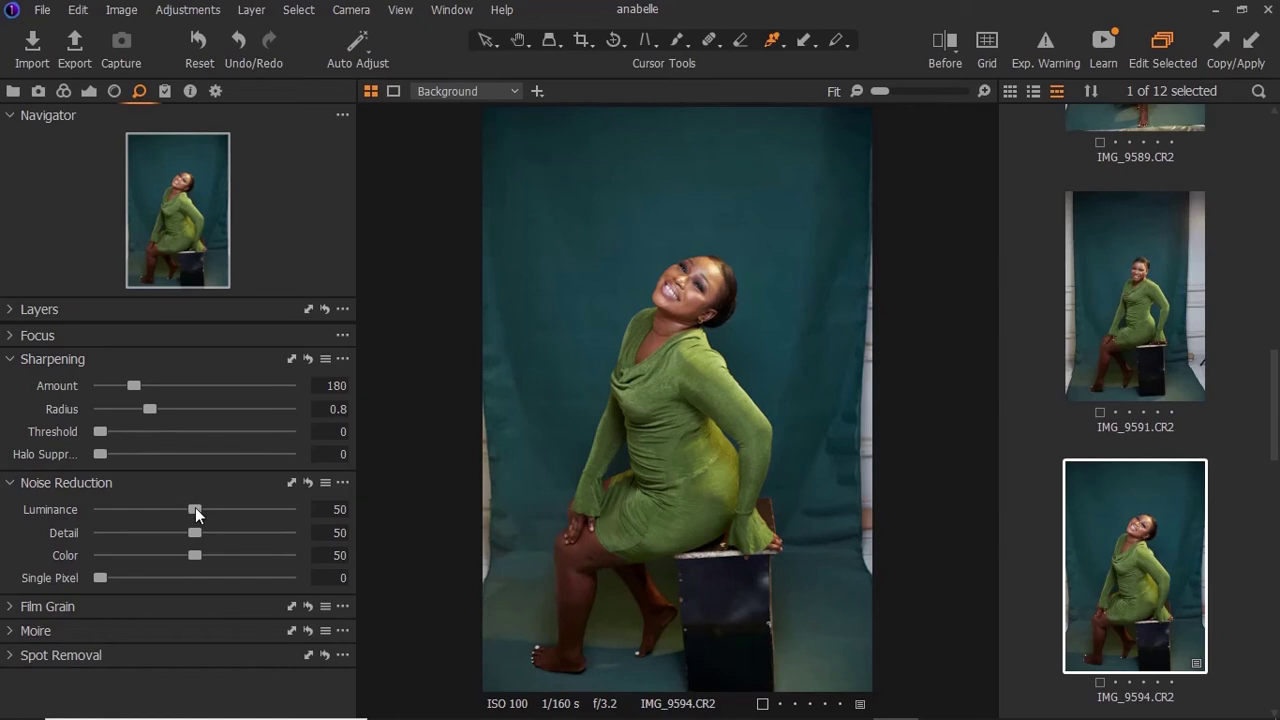
left_click(13, 484)
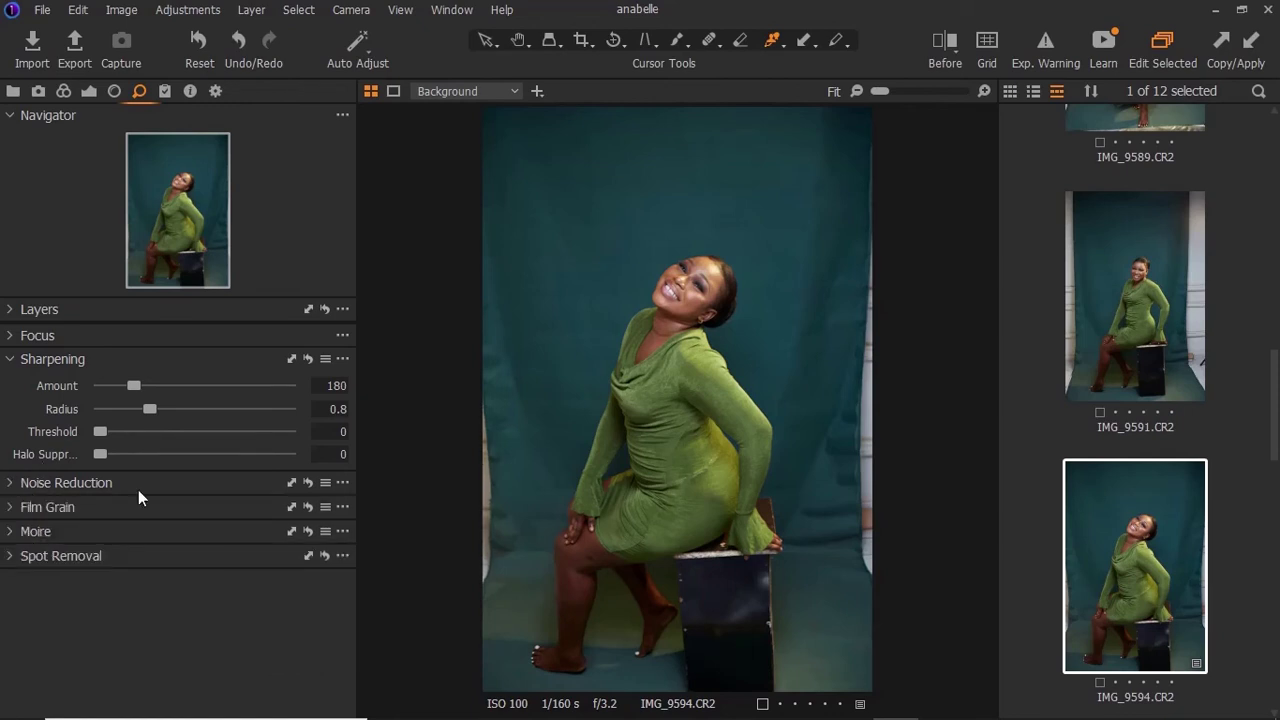
Set both the Distortion and Light Falloff lens corrections of IMG_9594.CR2 to 120
left_click(115, 91)
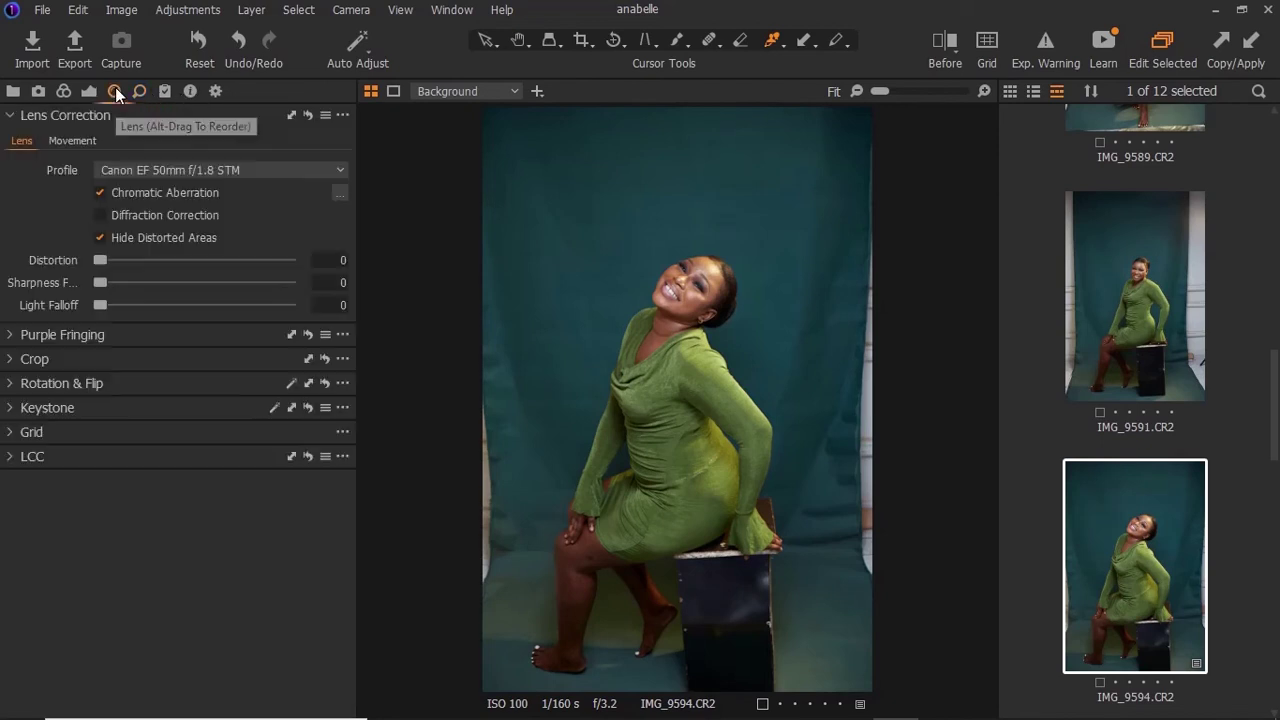
left_click_drag(98, 259, 413, 289)
left_click_drag(502, 289, 838, 259)
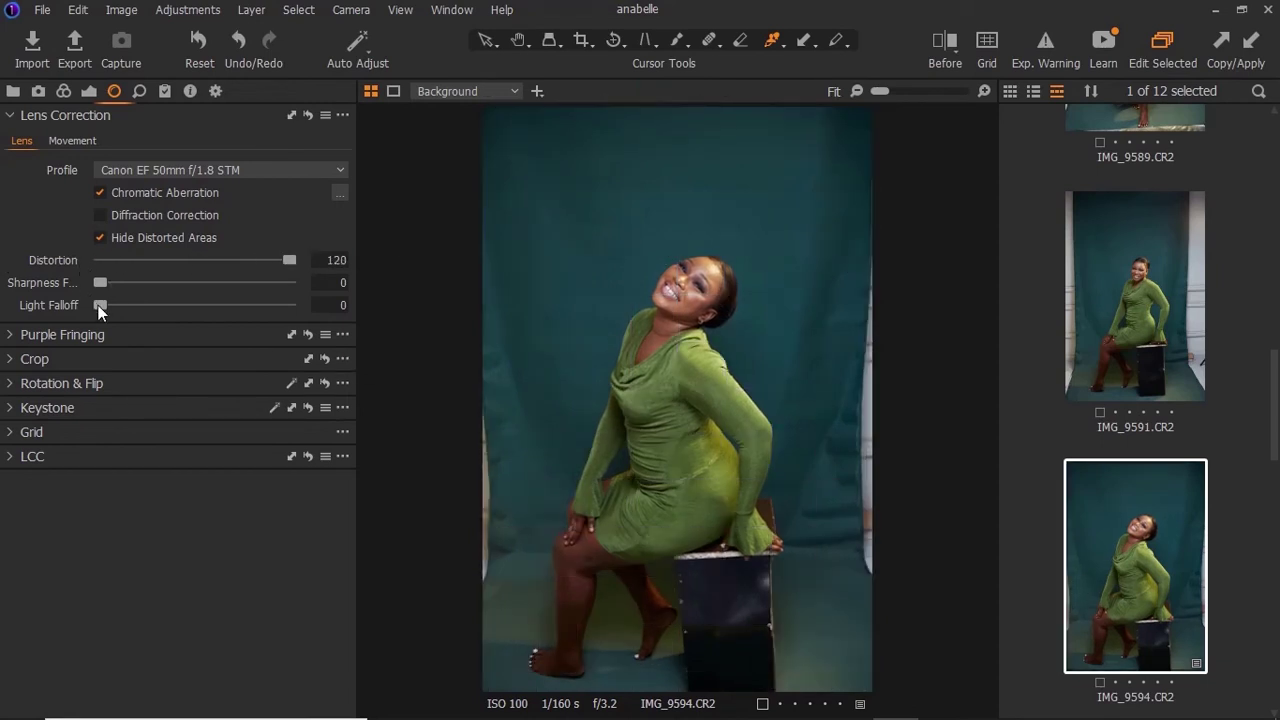
left_click_drag(98, 305, 730, 365)
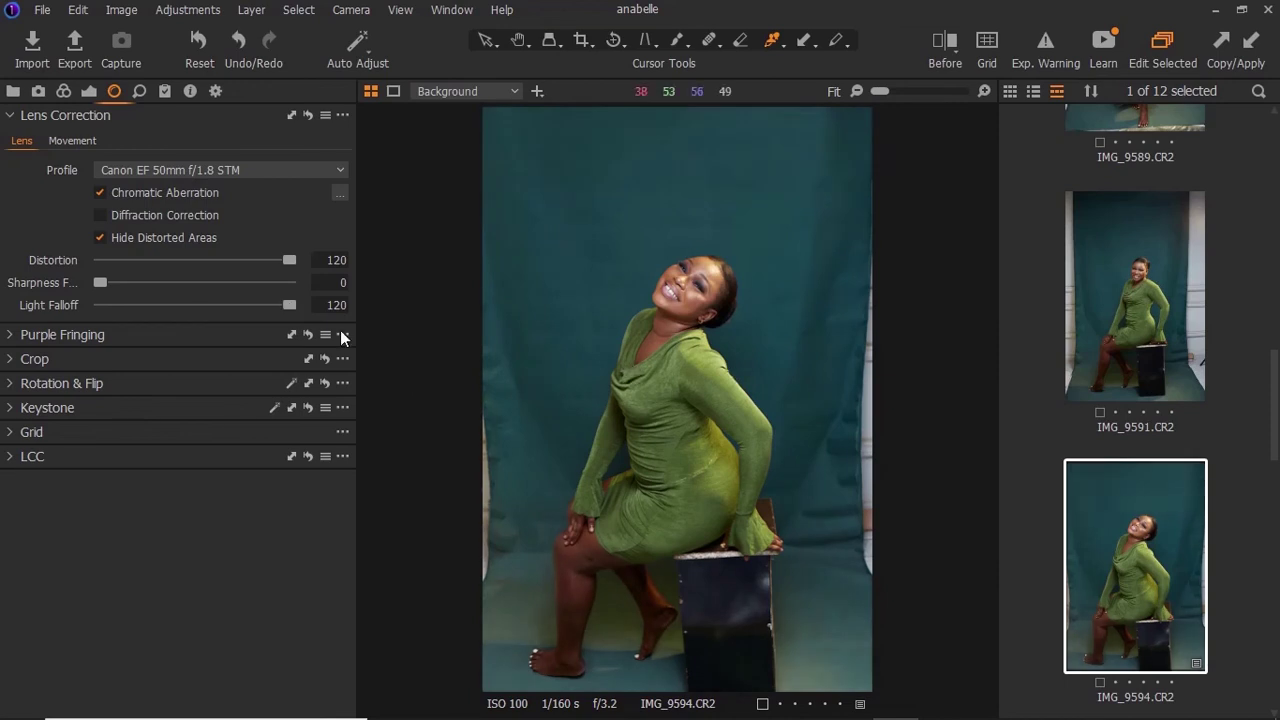
Try removing purple fringing from the photo with the Defringe adjustment
left_click(10, 336)
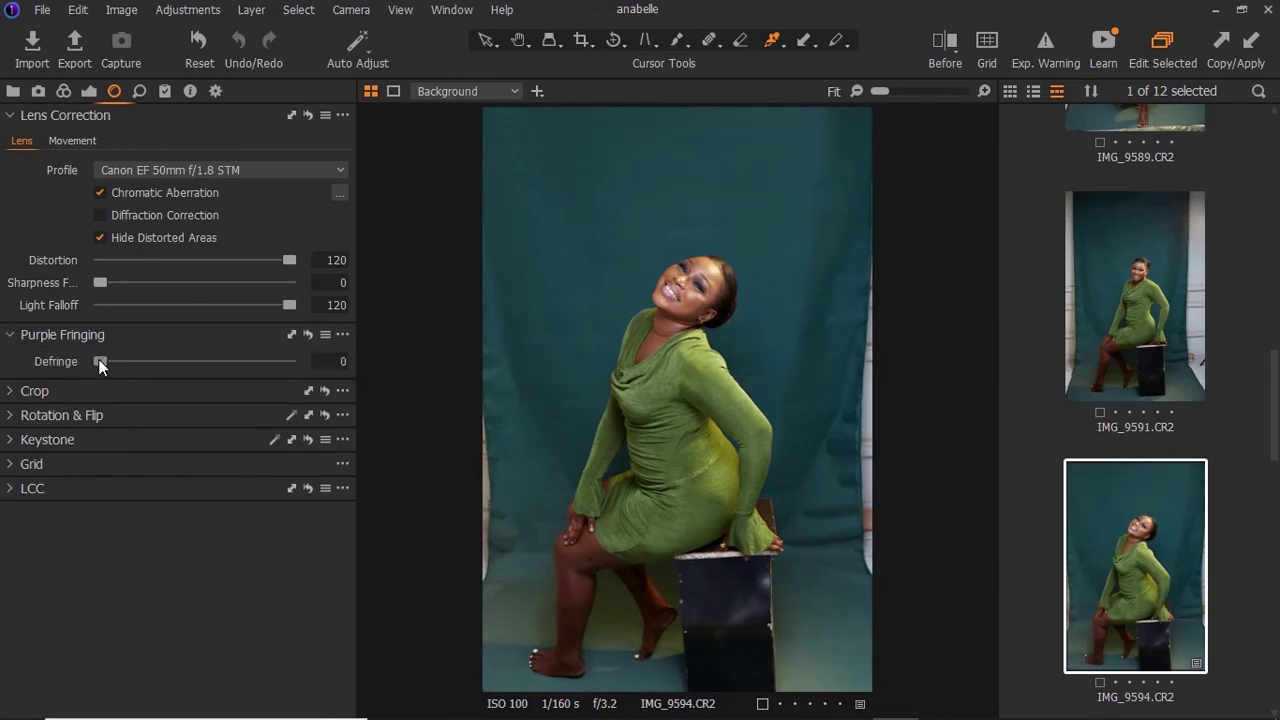
left_click_drag(480, 370, 2, 322)
left_click(12, 338)
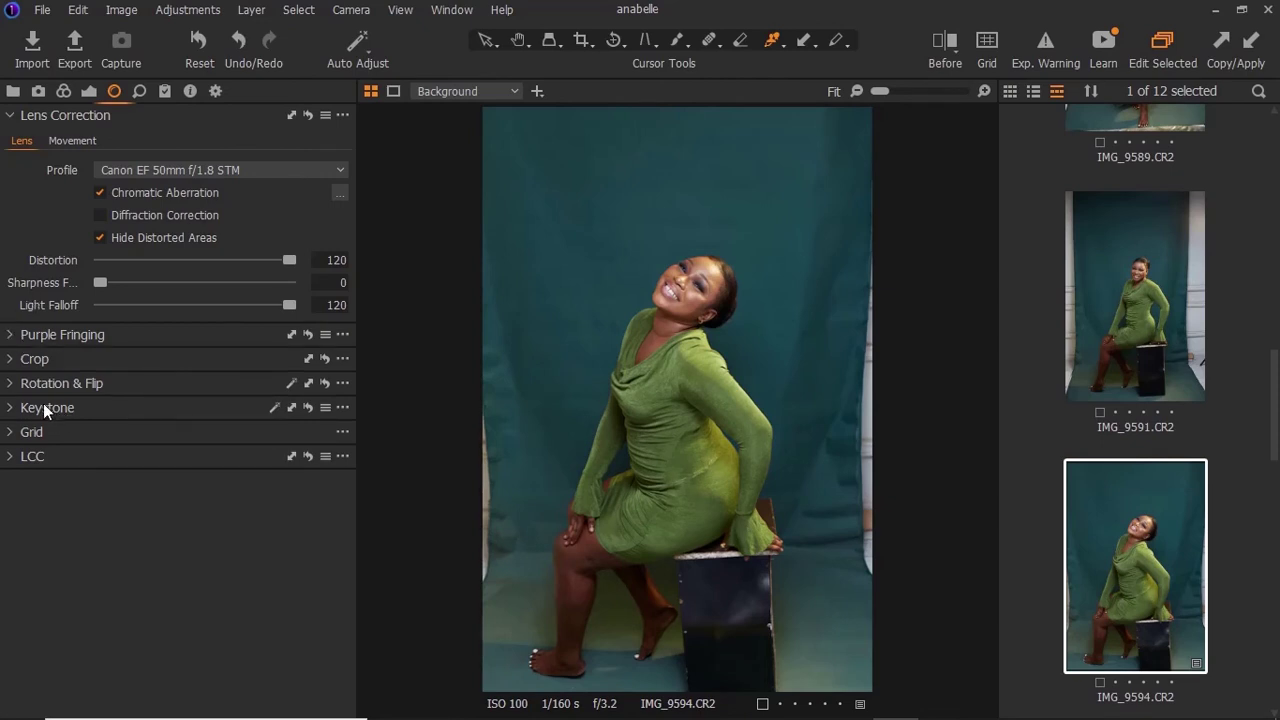
Warm up the photo by setting the white balance to 4426 Kelvin with a Tint of 0
left_click(91, 92)
scroll(353, 478, "up", 5)
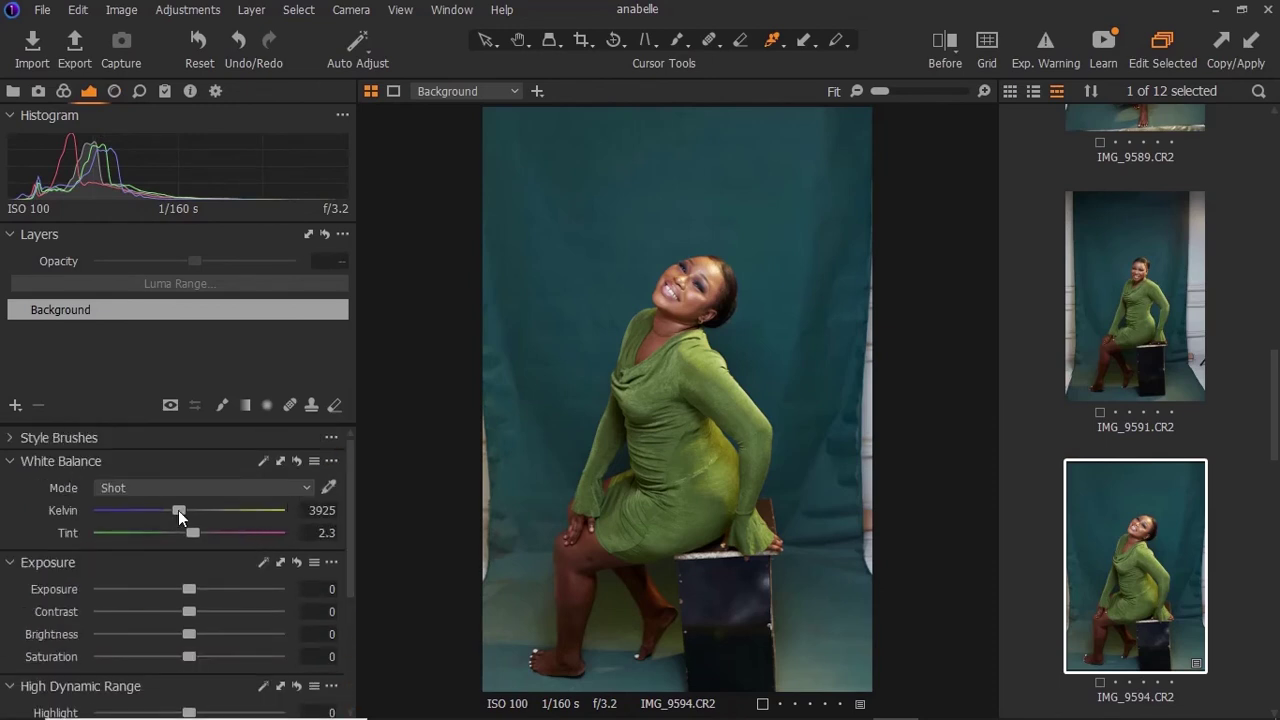
left_click_drag(177, 510, 188, 512)
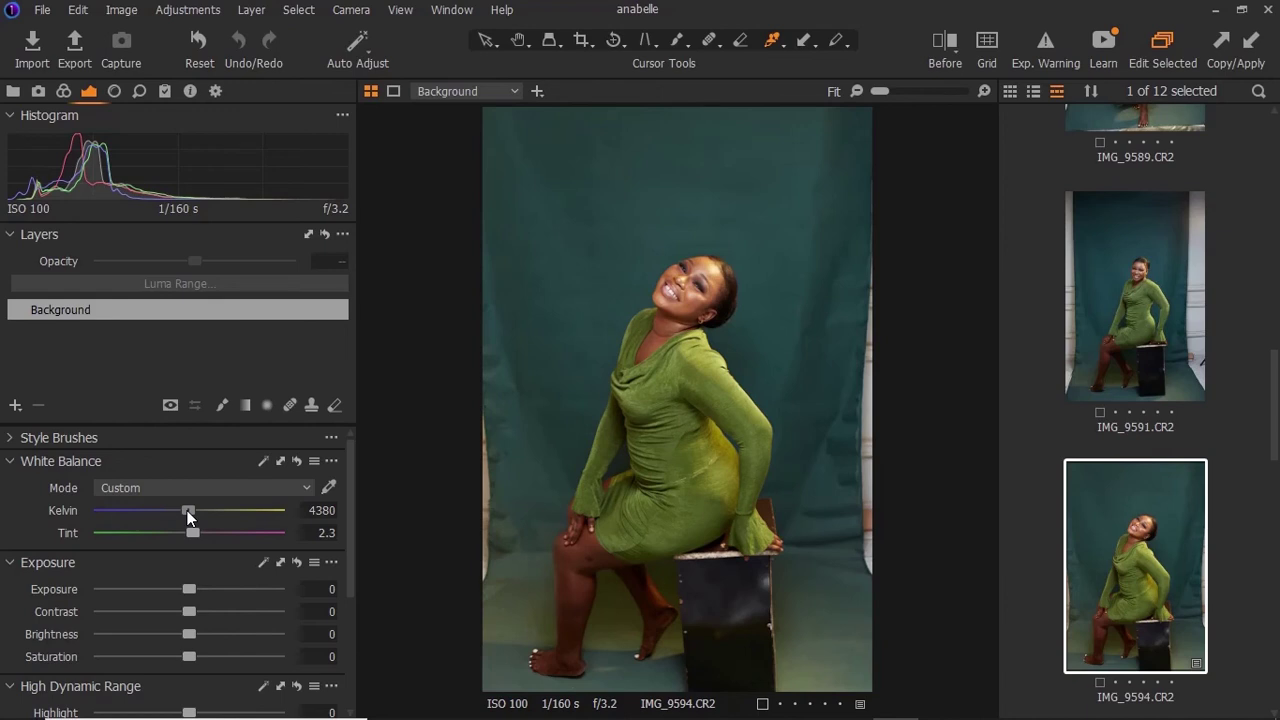
left_click_drag(187, 511, 191, 511)
left_click_drag(352, 532, 352, 534)
left_click(324, 532)
type("0")
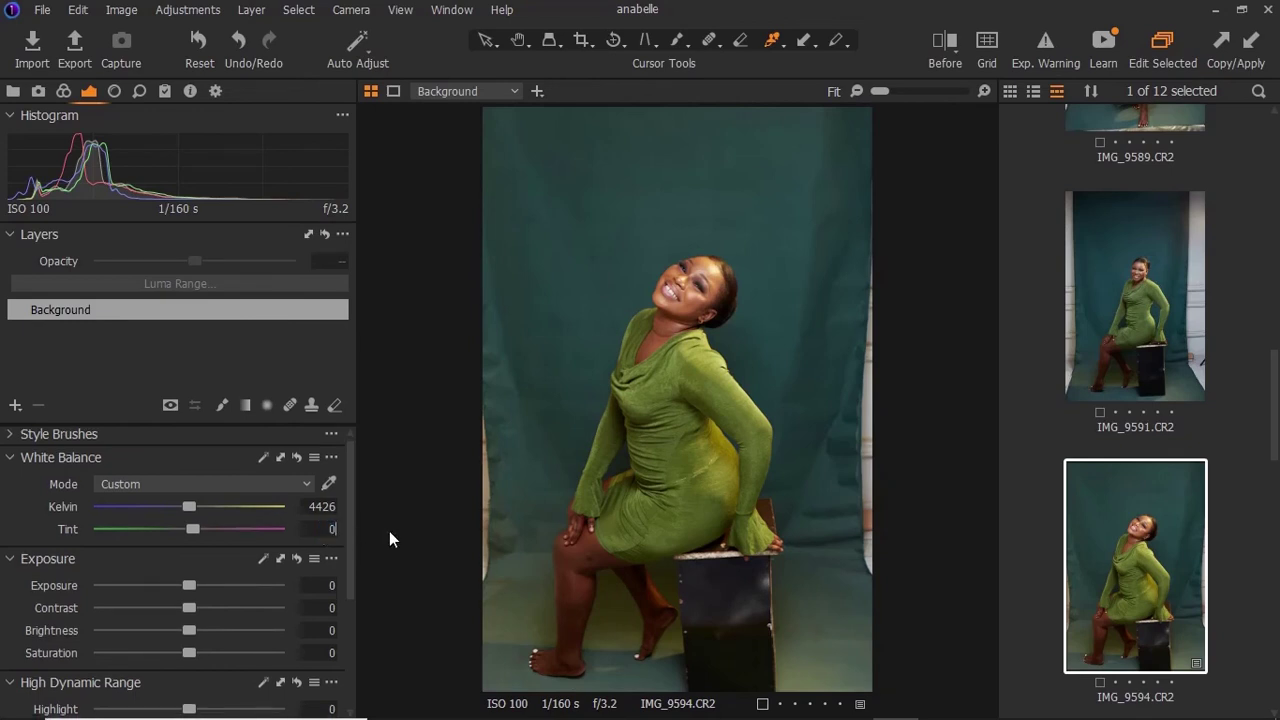
key("Return")
Set the exposure adjustments to Brightness -3 and Contrast 3
left_click_drag(357, 515, 351, 531)
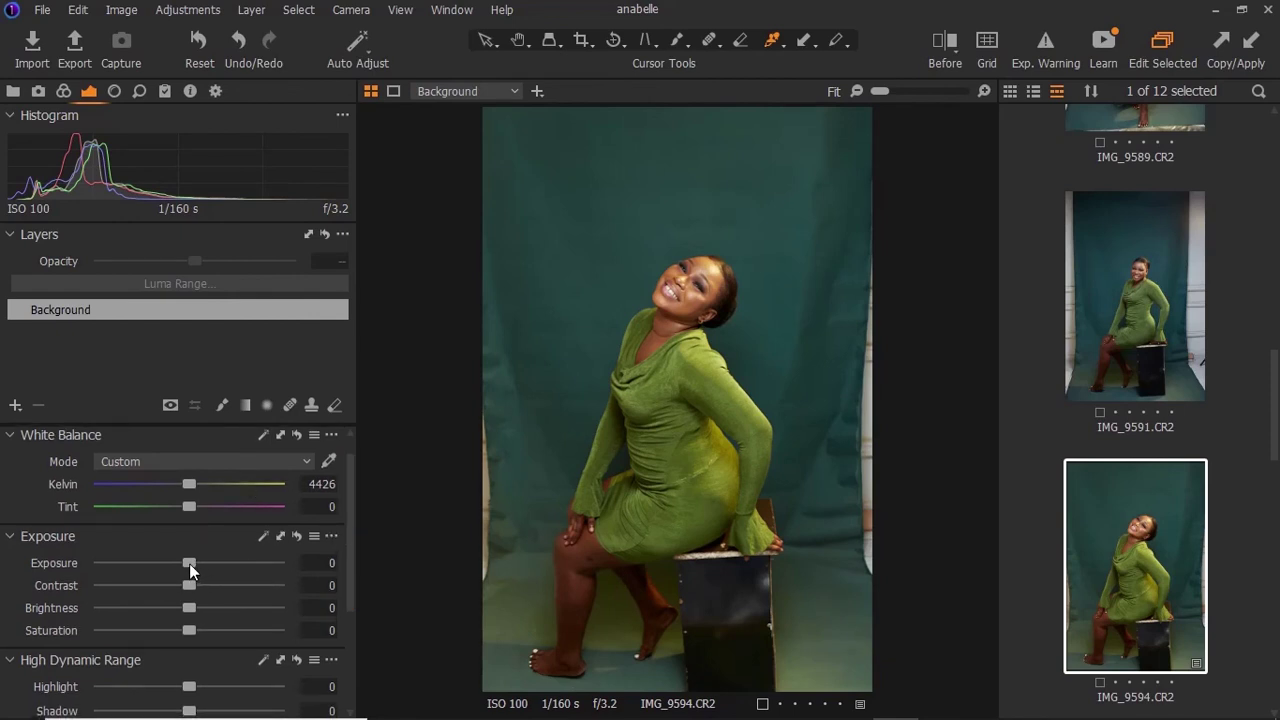
left_click_drag(176, 608, 184, 610)
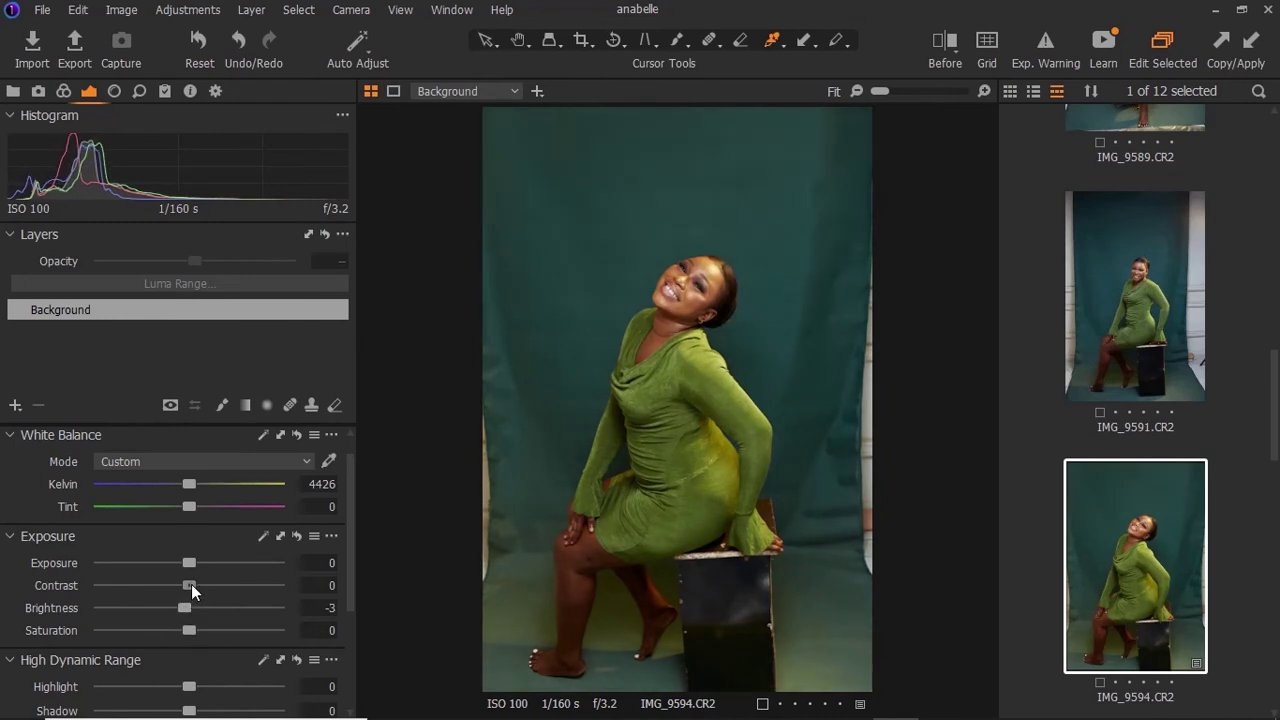
left_click_drag(191, 584, 194, 585)
Set the High Dynamic Range values to Highlight 44, Shadow -2 and Black -8
left_click_drag(351, 486, 217, 572)
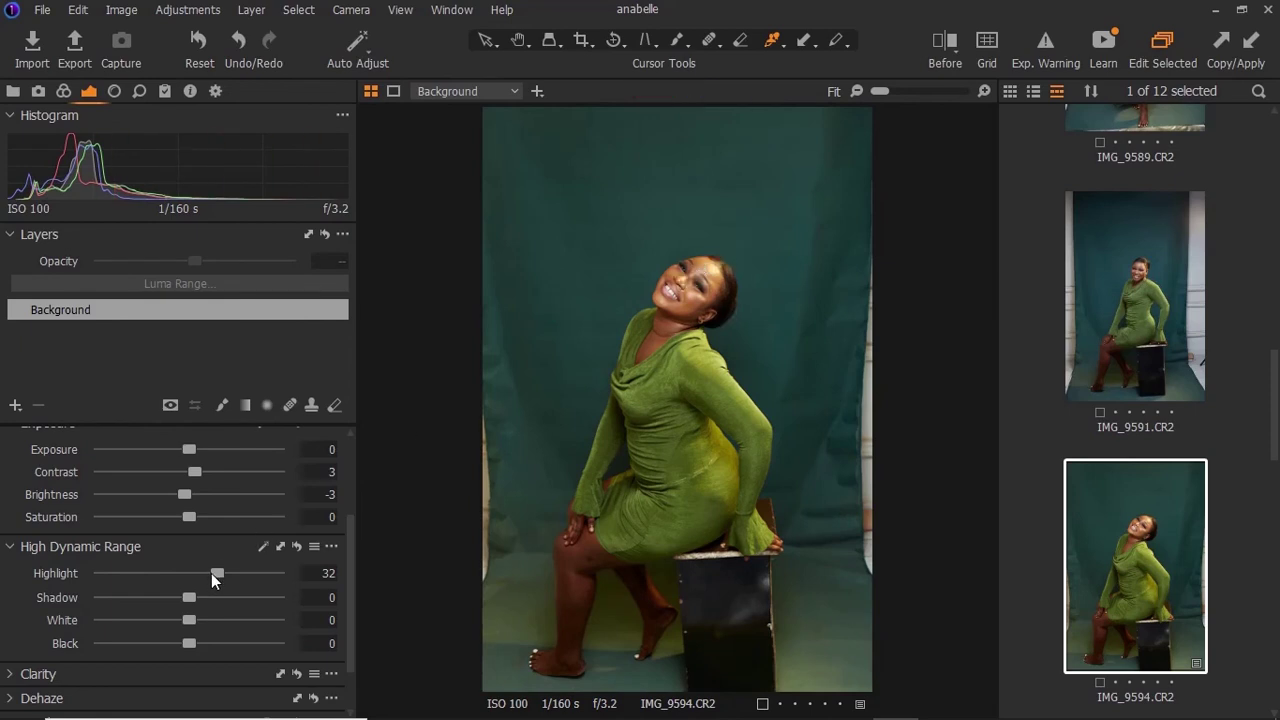
left_click_drag(211, 573, 188, 598)
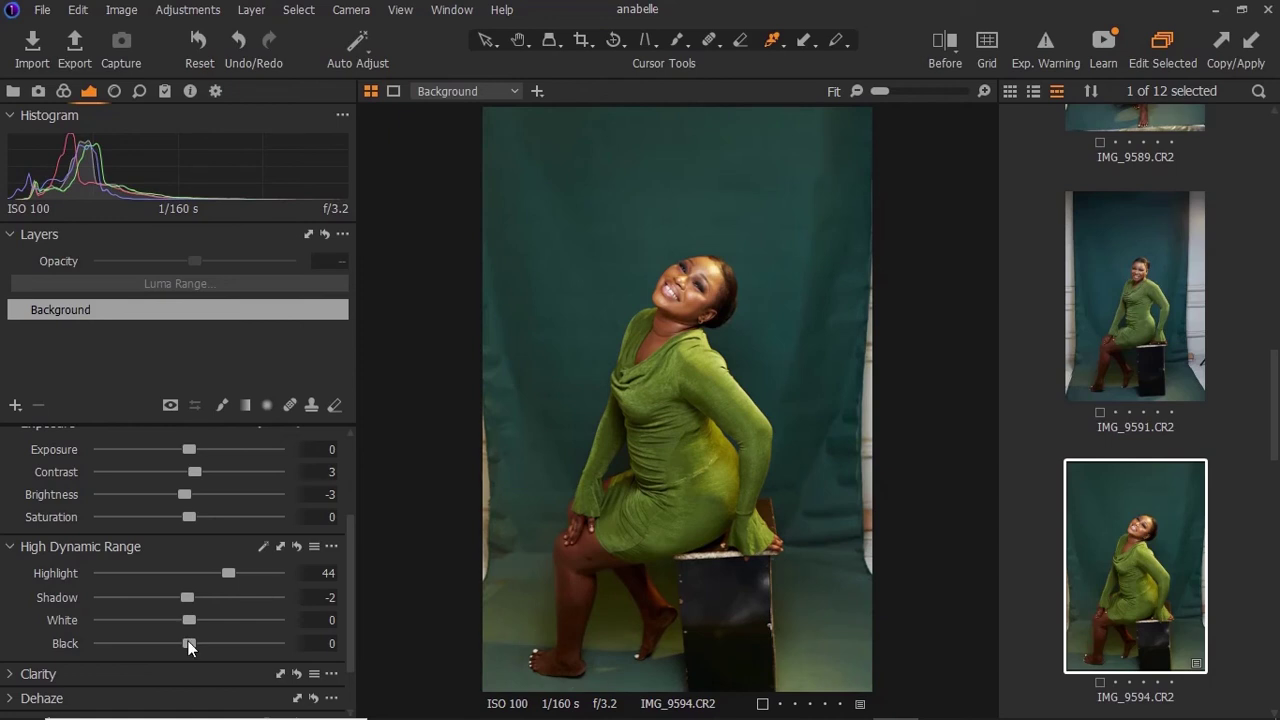
left_click_drag(186, 643, 177, 645)
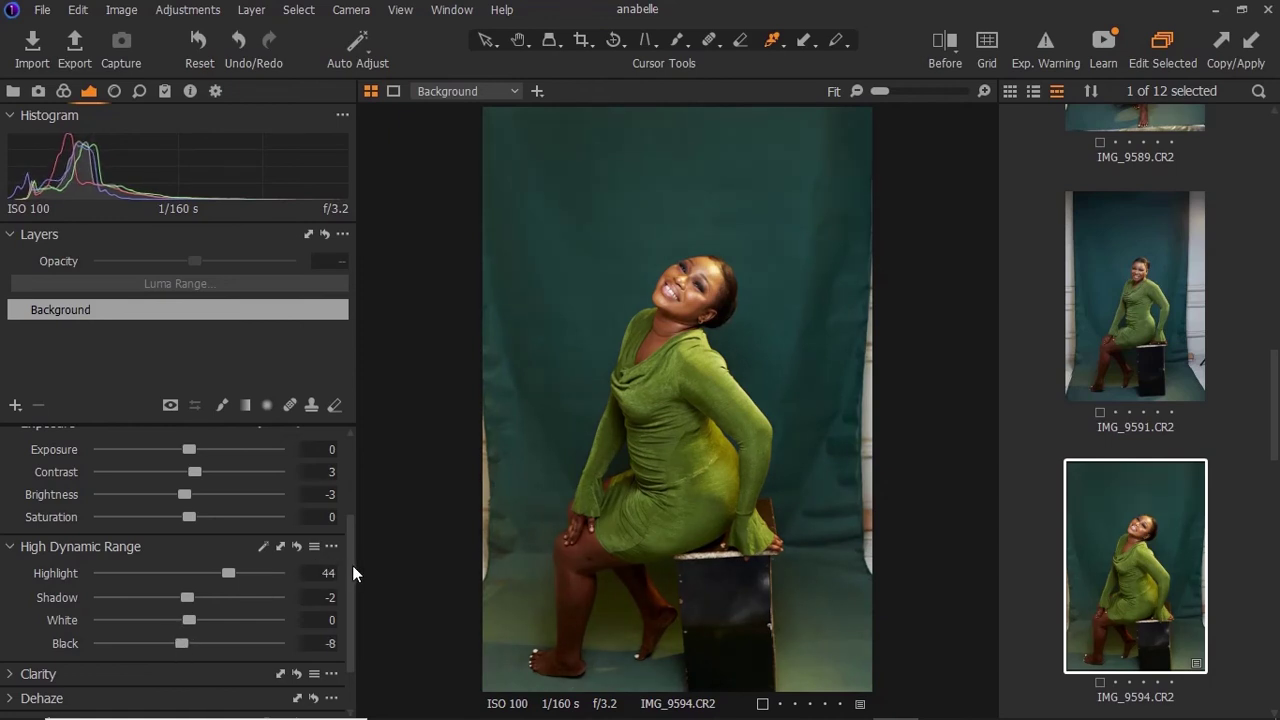
Set the lower RGB Levels handles to 3 for shadows and 240 for highlights, and collapse the Layers tool
scroll(352, 570, "down", 1)
left_click(10, 660)
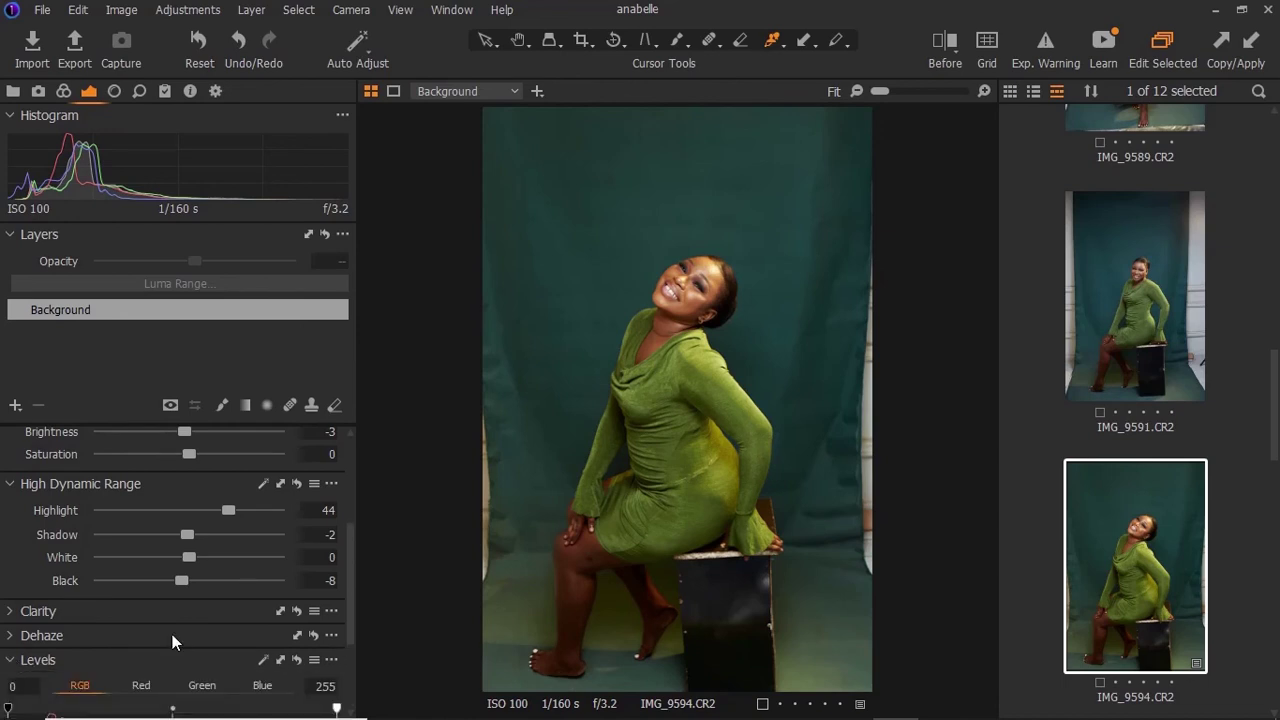
scroll(345, 588, "down", 3)
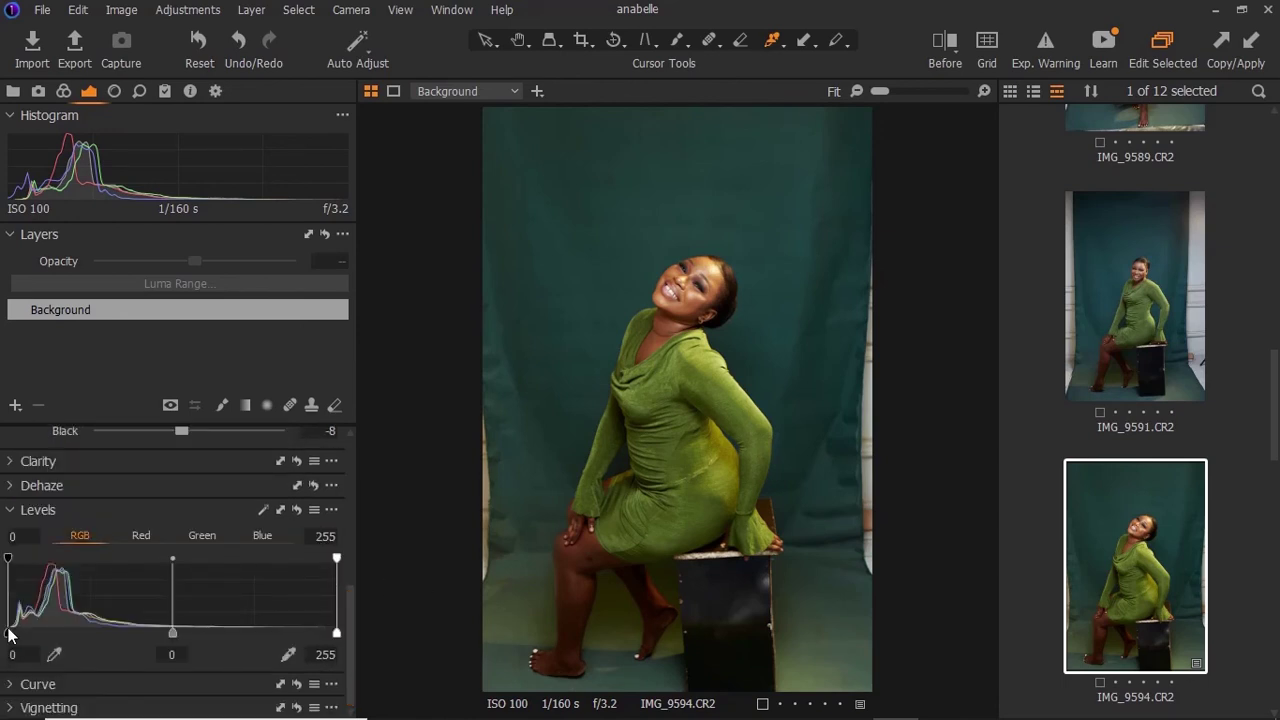
left_click_drag(8, 633, 11, 633)
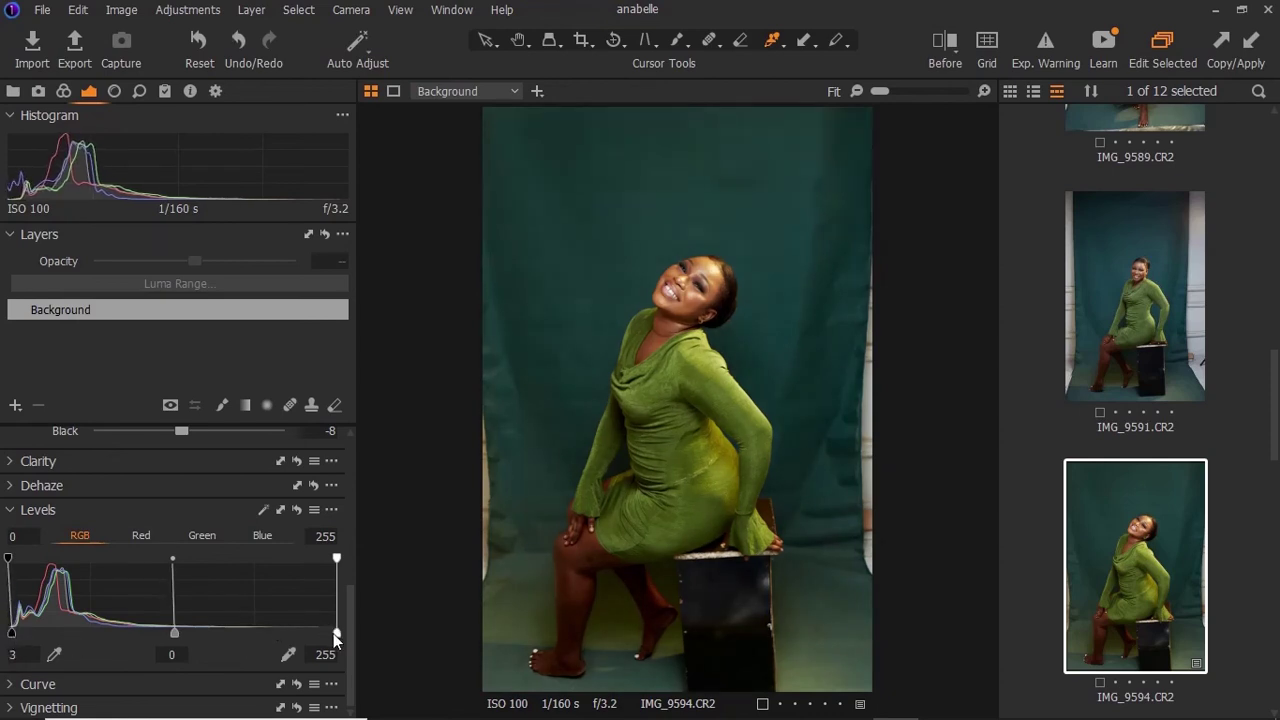
left_click_drag(333, 633, 317, 635)
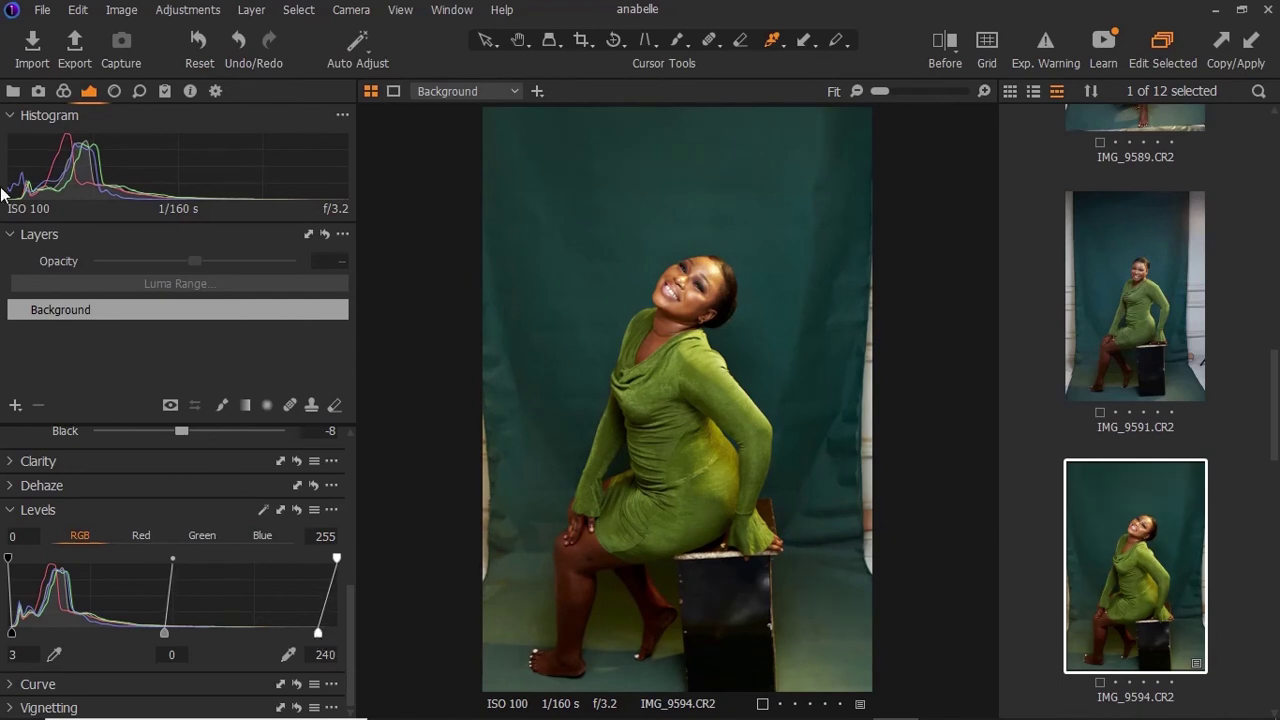
left_click(11, 235)
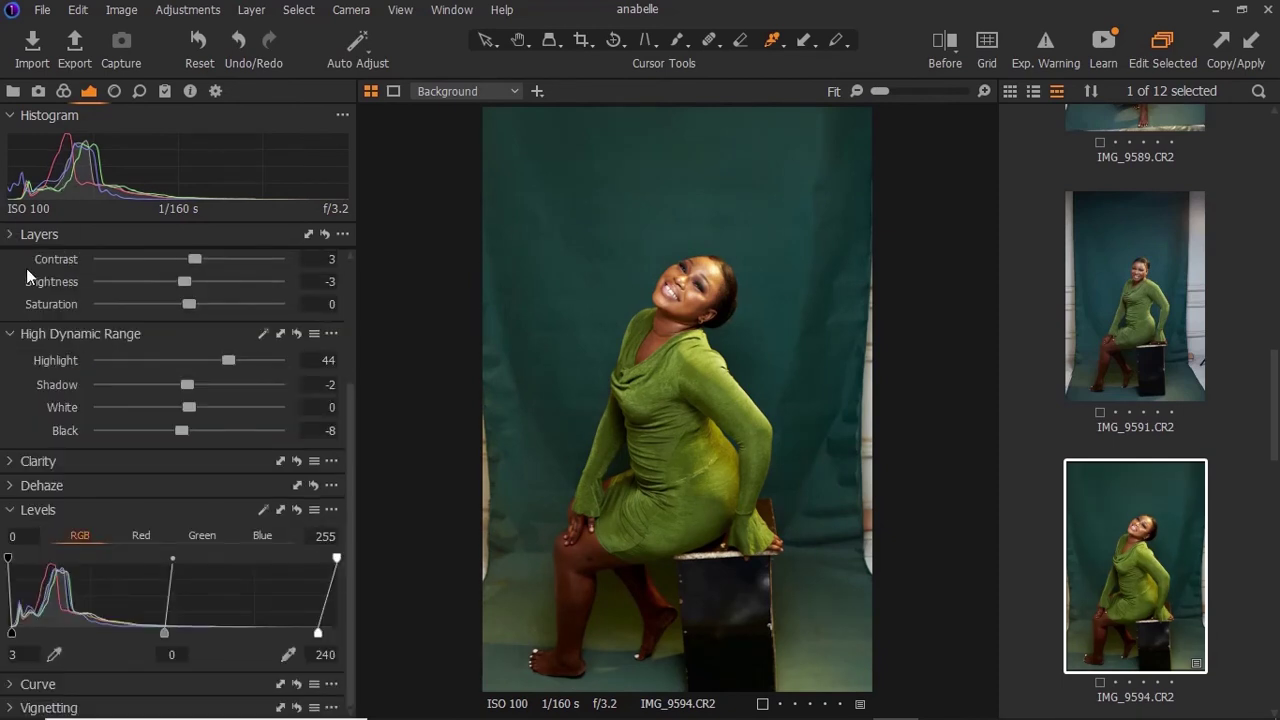
Collapse the High Dynamic Range tool and bring up the color adjustment tools
left_click(12, 335)
left_click(64, 91)
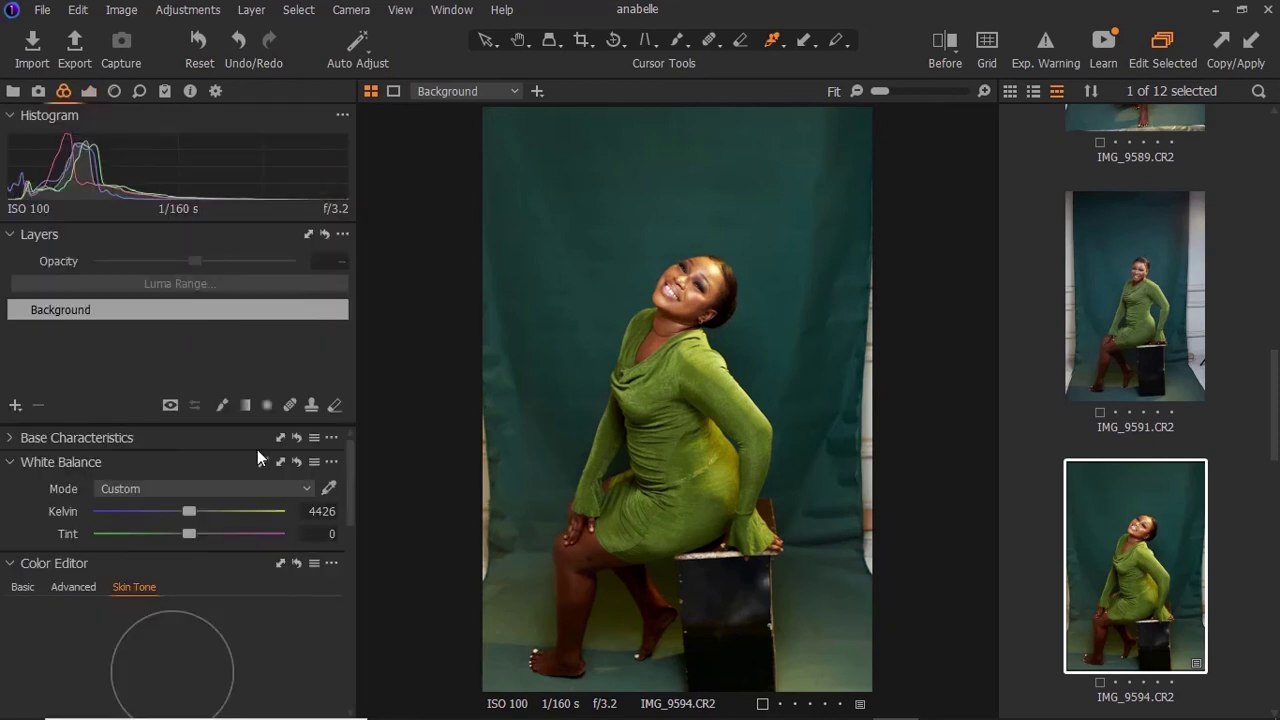
left_click(328, 488)
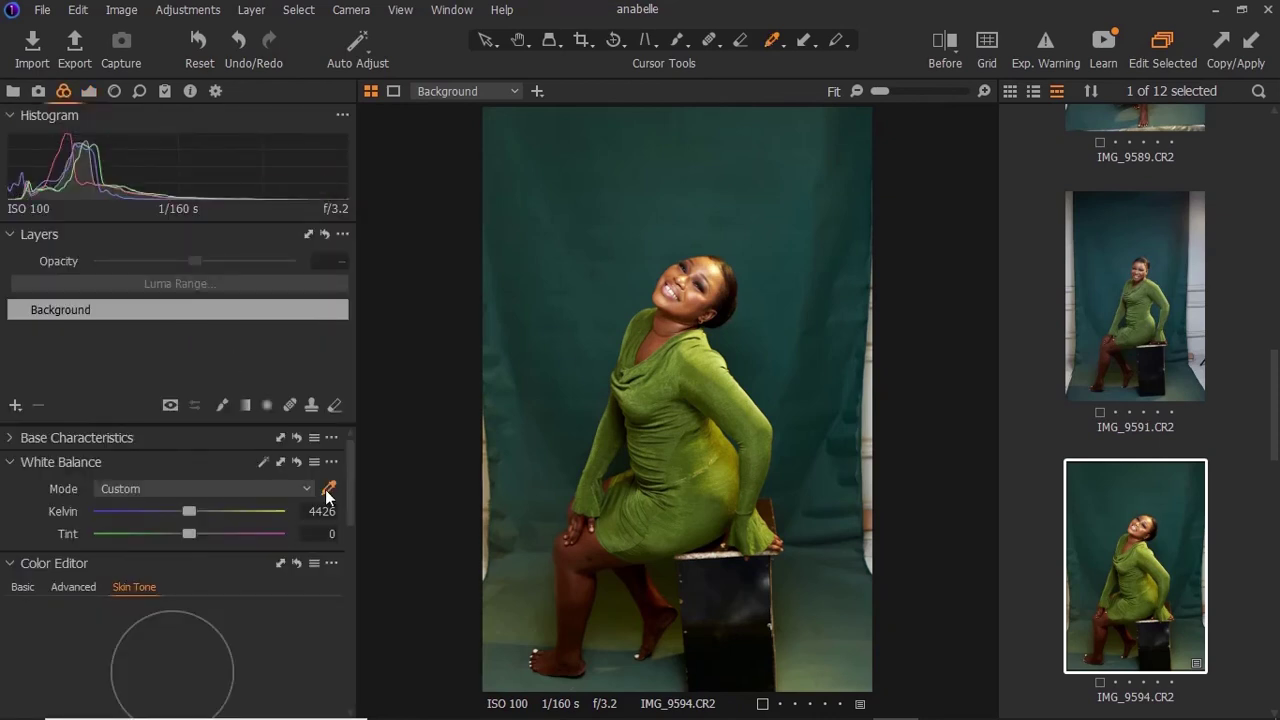
left_click(724, 273)
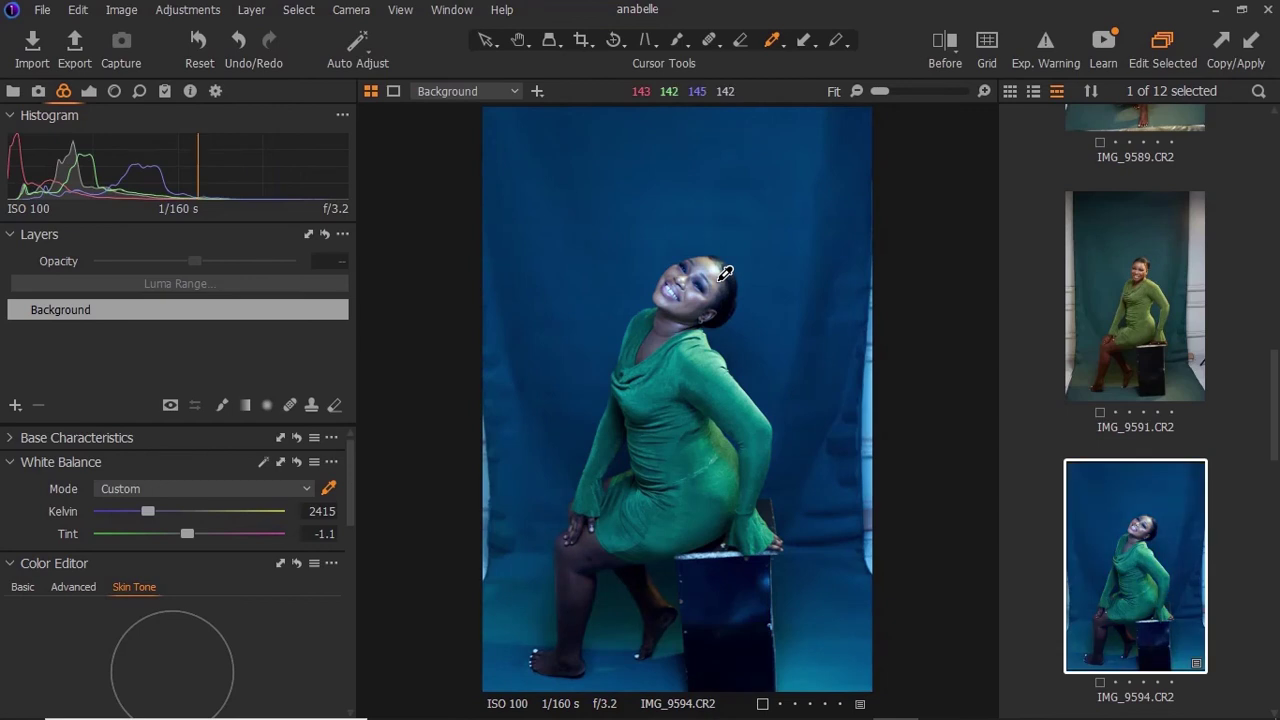
key("ctrl+z")
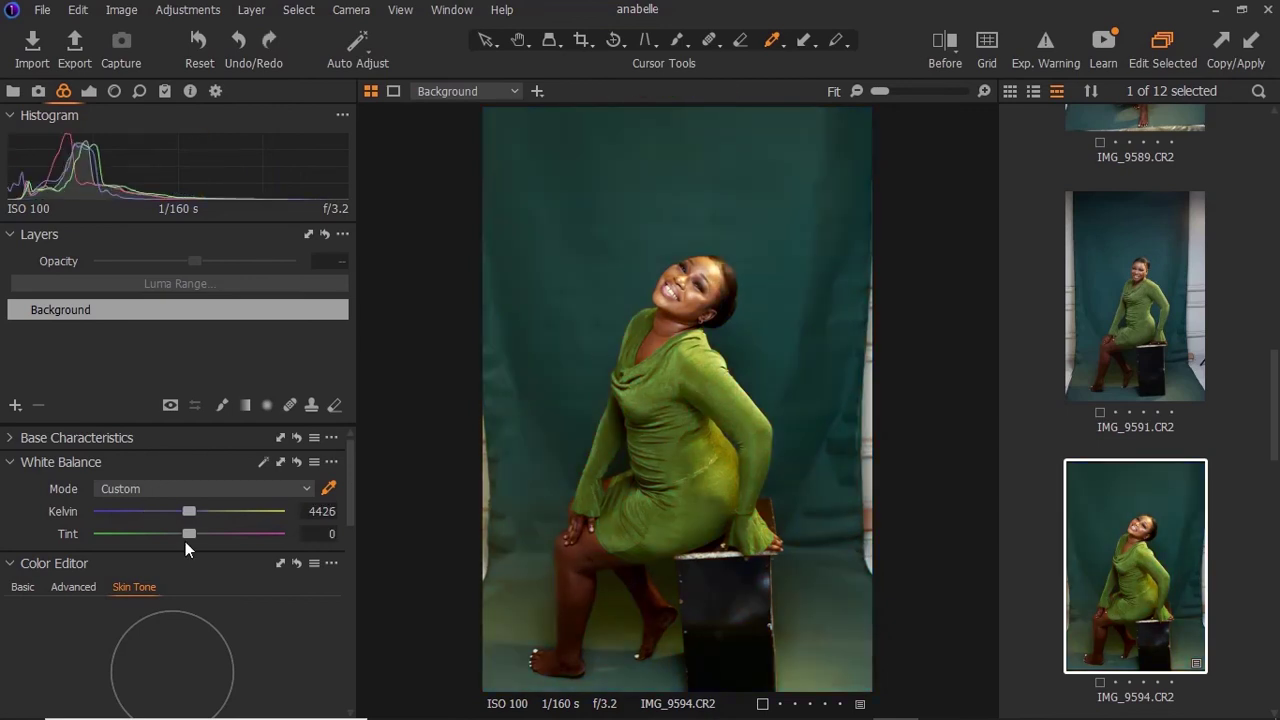
Sample the highlighted skin on the woman's forehead as the Skin Tone range in the Color Editor
left_click_drag(349, 496, 351, 540)
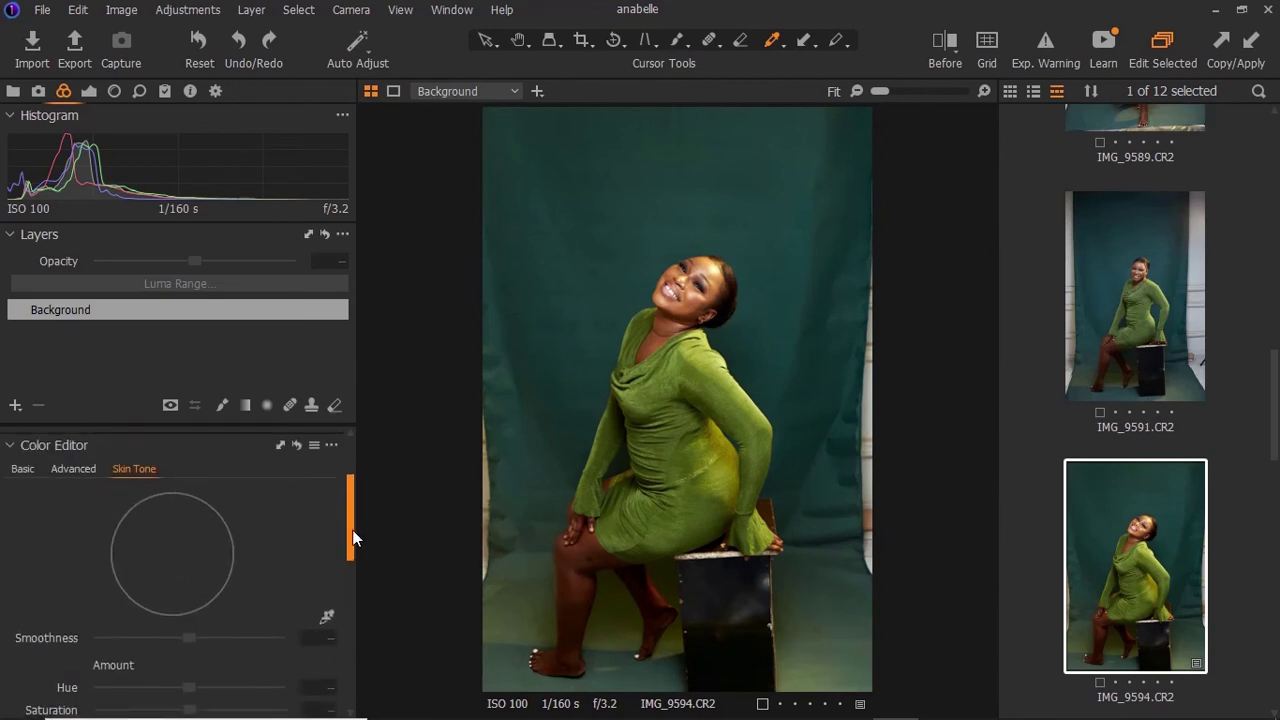
left_click(328, 621)
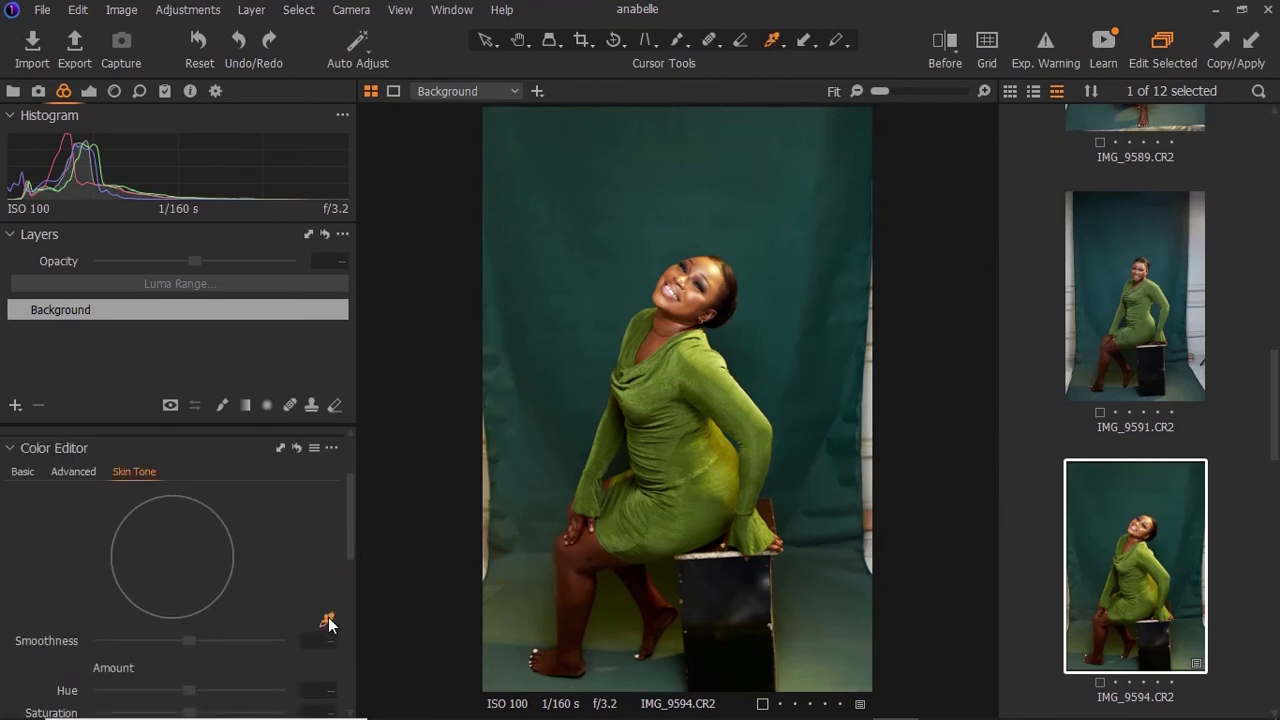
left_click(703, 258)
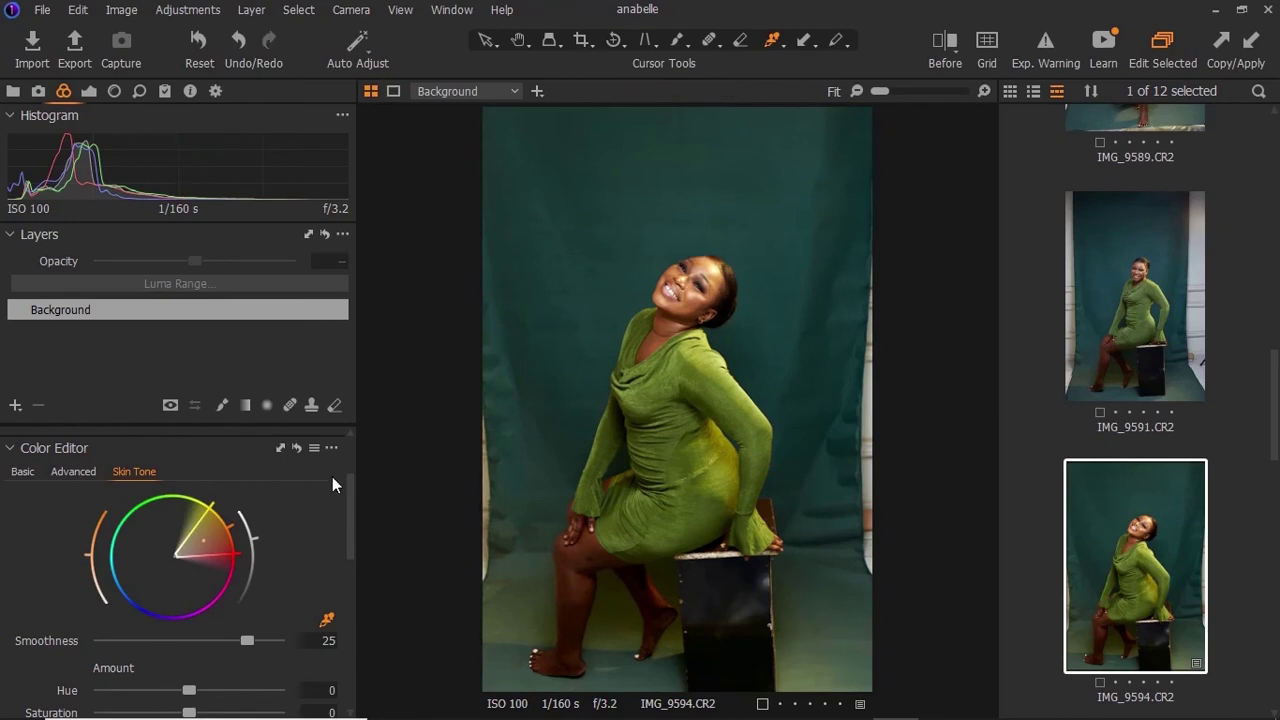
mouse_move(349, 490)
left_mouse_down()
mouse_move(349, 522)
mouse_move(349, 492)
left_mouse_up()
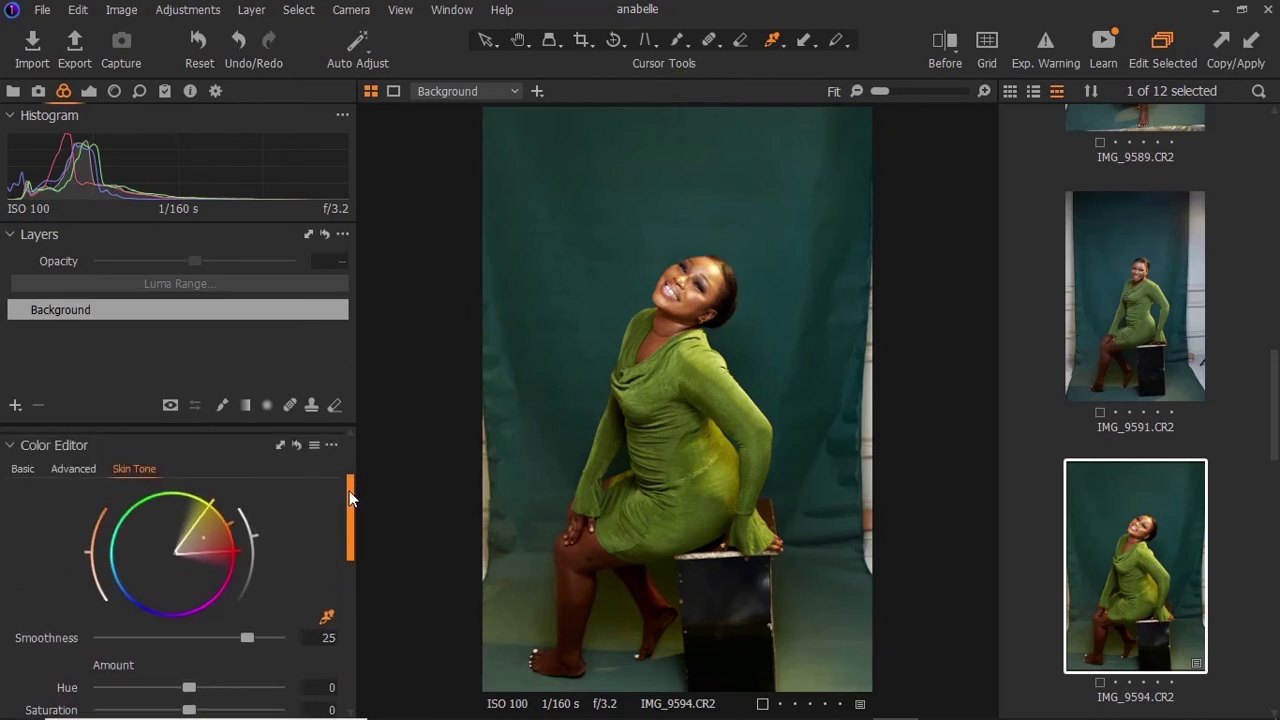
left_click(708, 253)
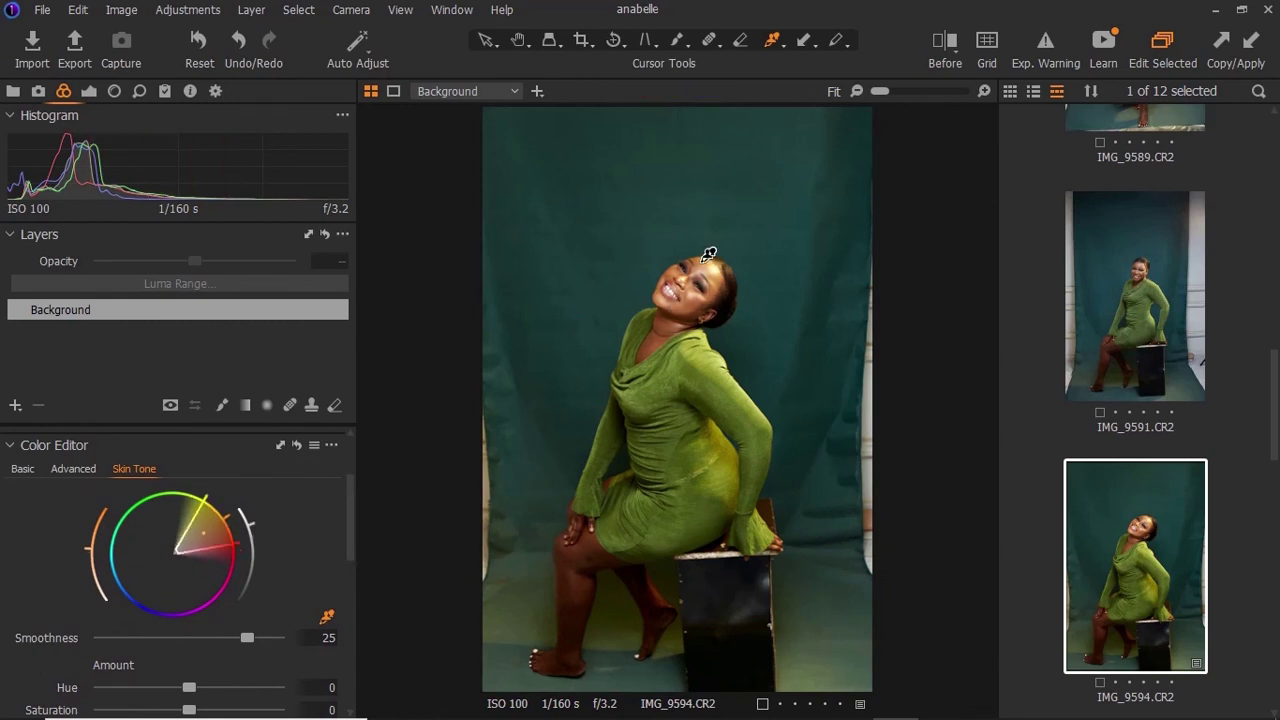
Set the skin tone Amount to Hue 1.7, Saturation 11.4 and Lightness 3.7, and collapse the color tools
left_click_drag(352, 509, 350, 557)
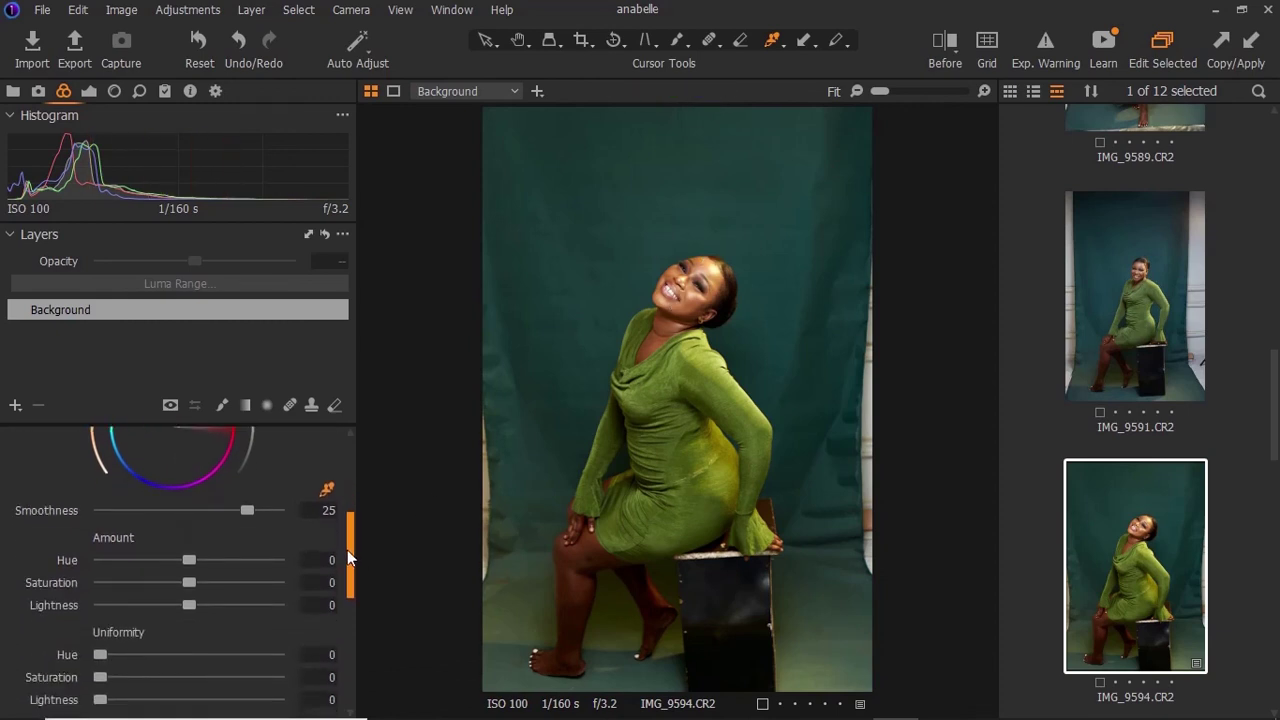
left_click_drag(187, 561, 225, 578)
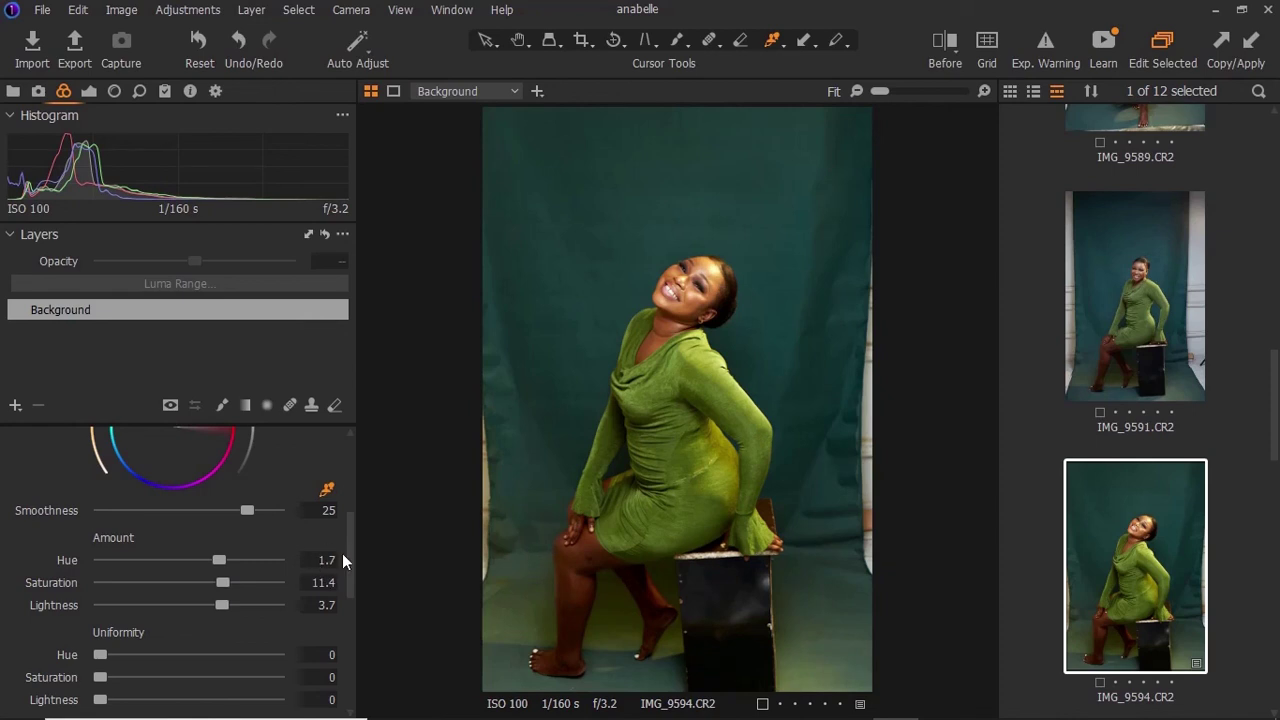
left_click_drag(350, 572, 349, 428)
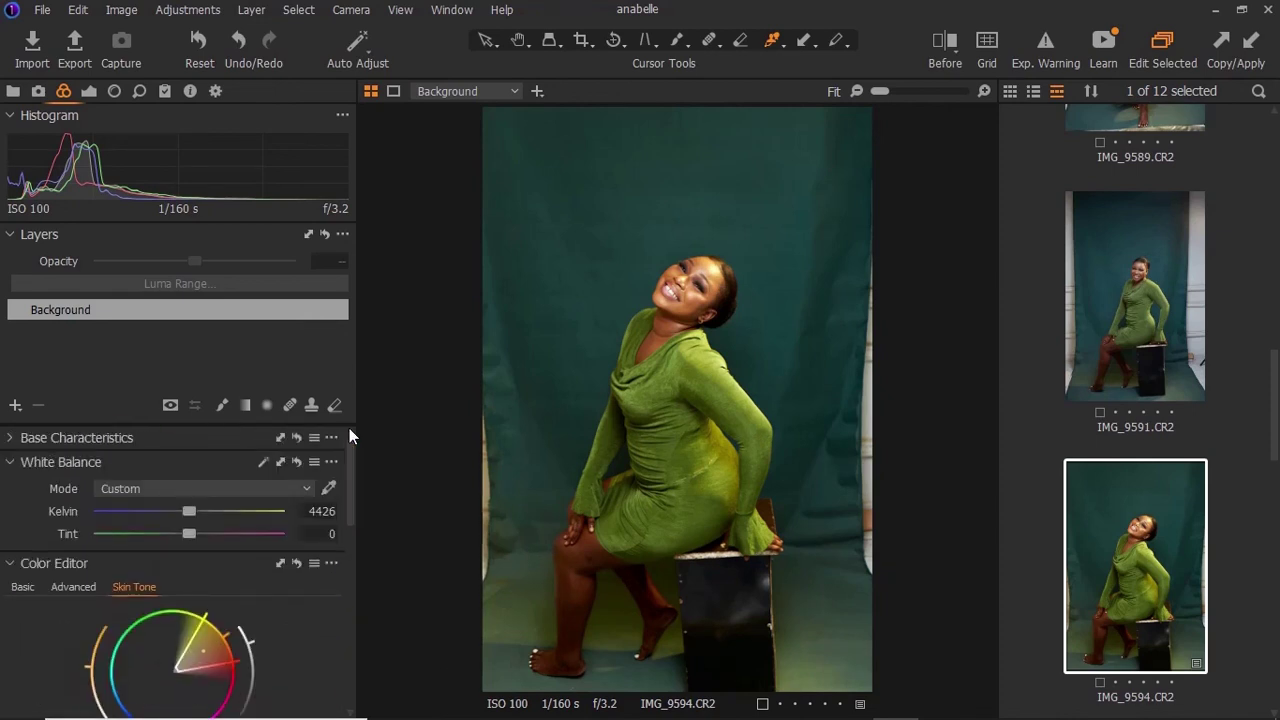
left_click(12, 463)
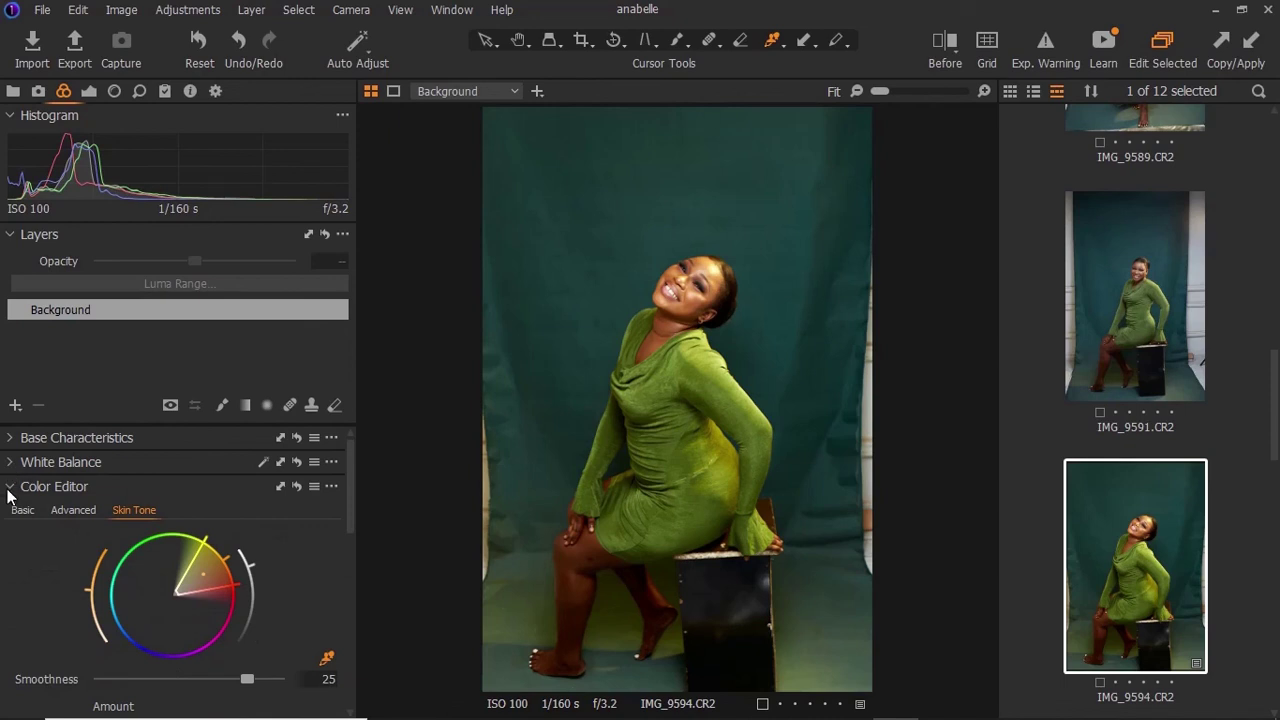
left_click(10, 487)
left_click(10, 510)
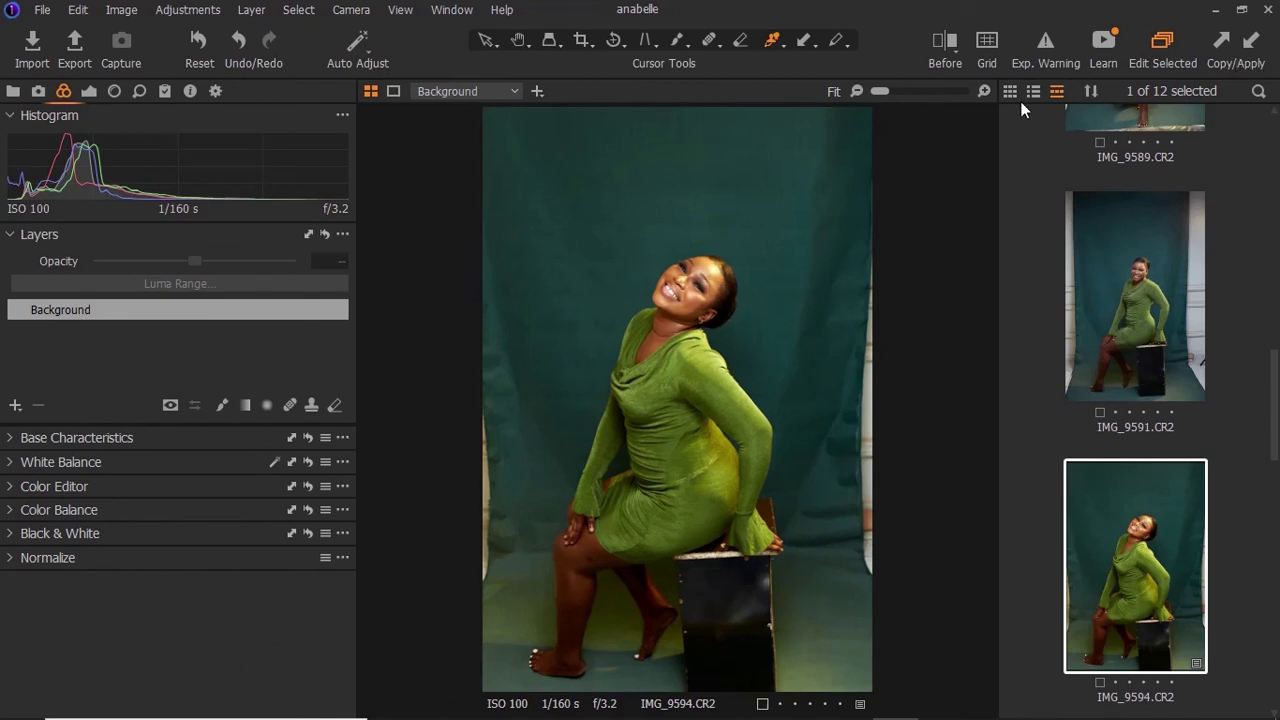
Compare the edited green-dress portrait with its unedited version
left_click(942, 40)
left_click_drag(679, 400, 683, 446)
left_click(944, 47)
Apply the copied edits of IMG_9594.CR2 to the other green-dress portraits IMG_9591.CR2, IMG_9589.CR2 and IMG_9595.CR2
left_click(1106, 321)
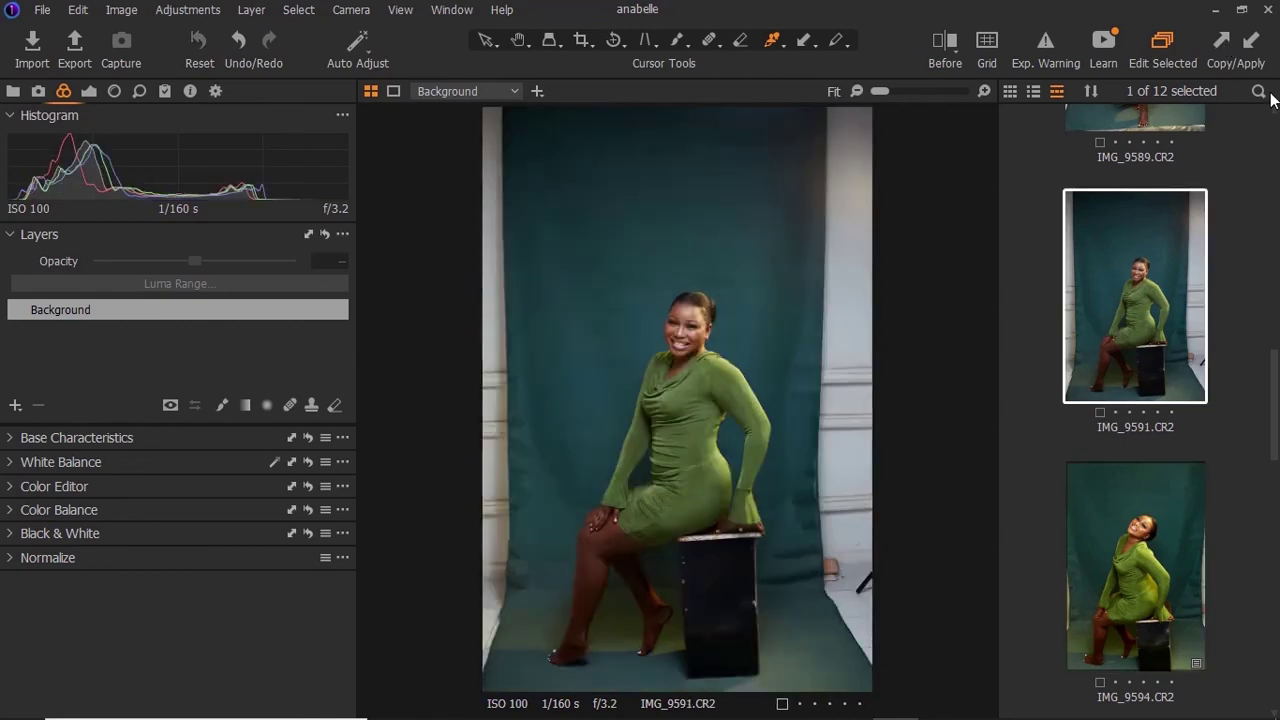
left_click(1247, 48)
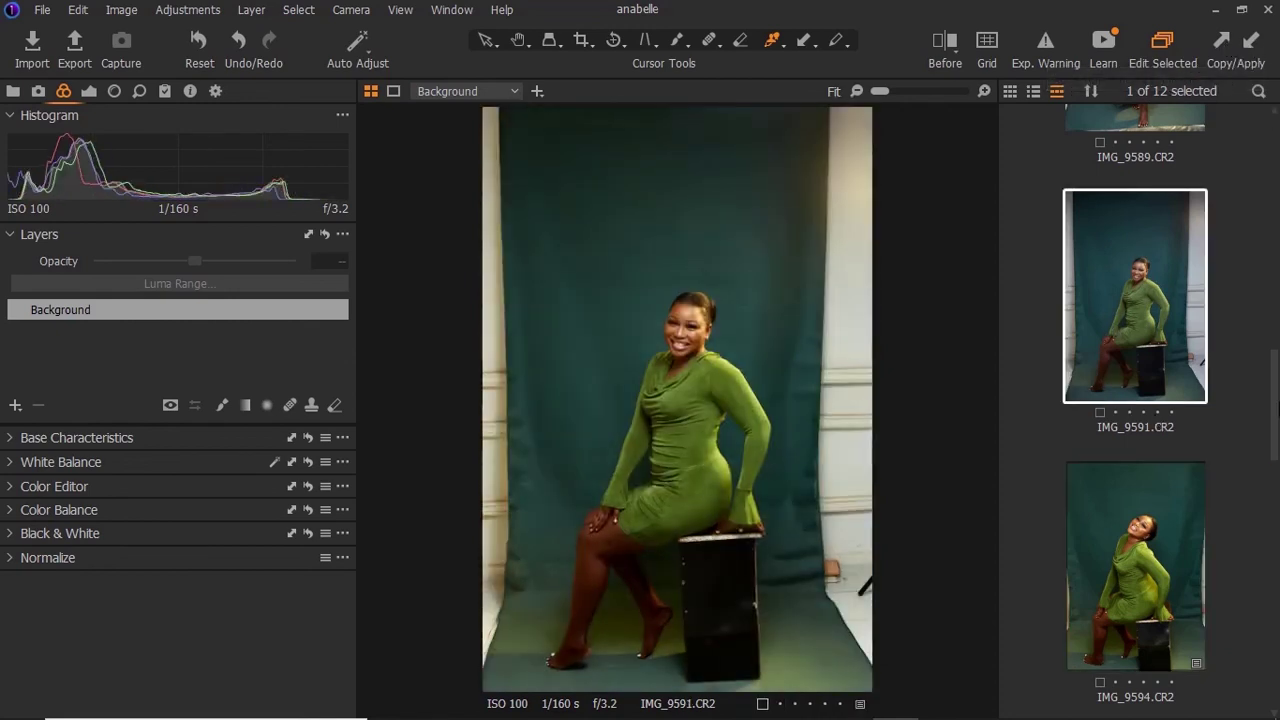
left_click_drag(1276, 425, 1276, 382)
left_click(1200, 215)
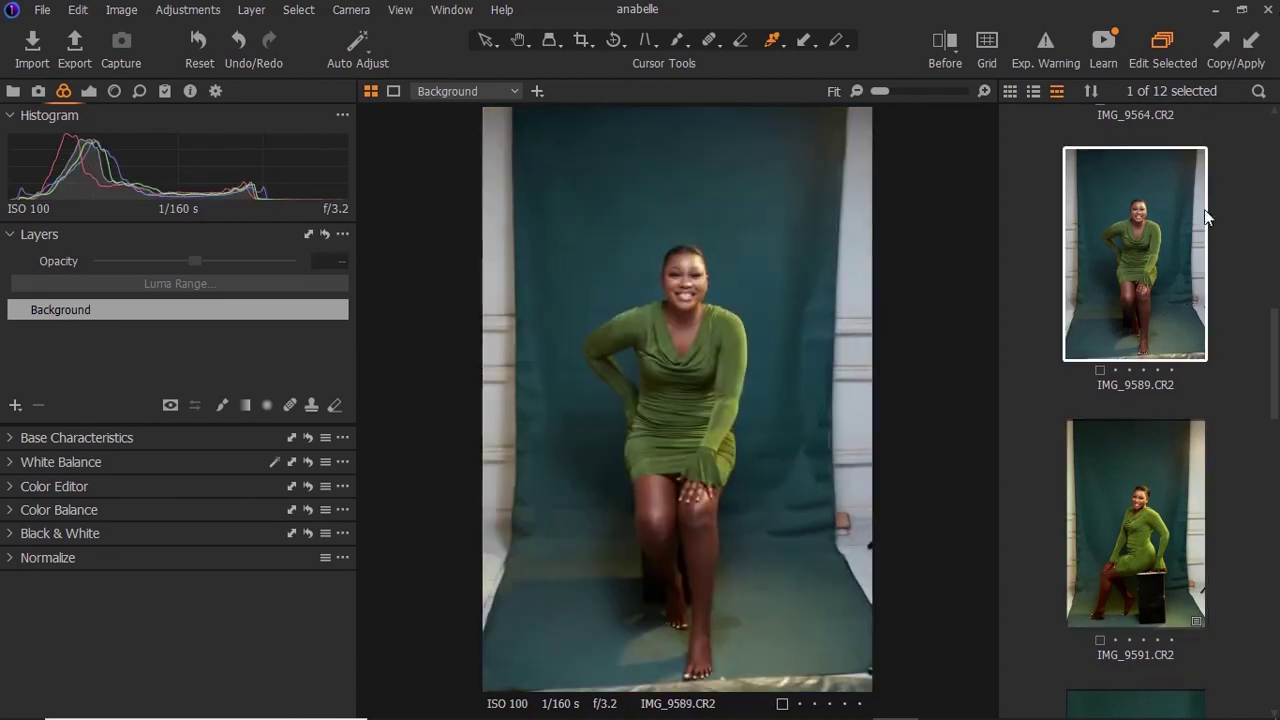
left_click(1249, 44)
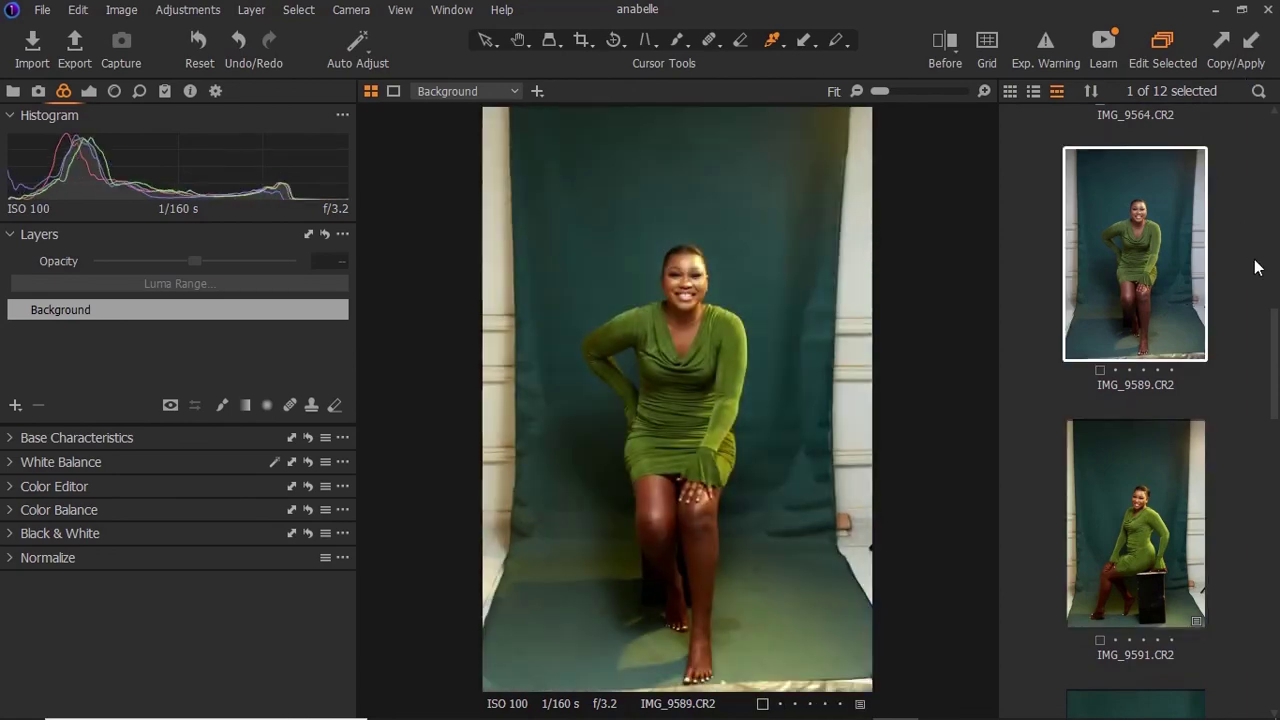
left_click_drag(1276, 332, 1257, 489)
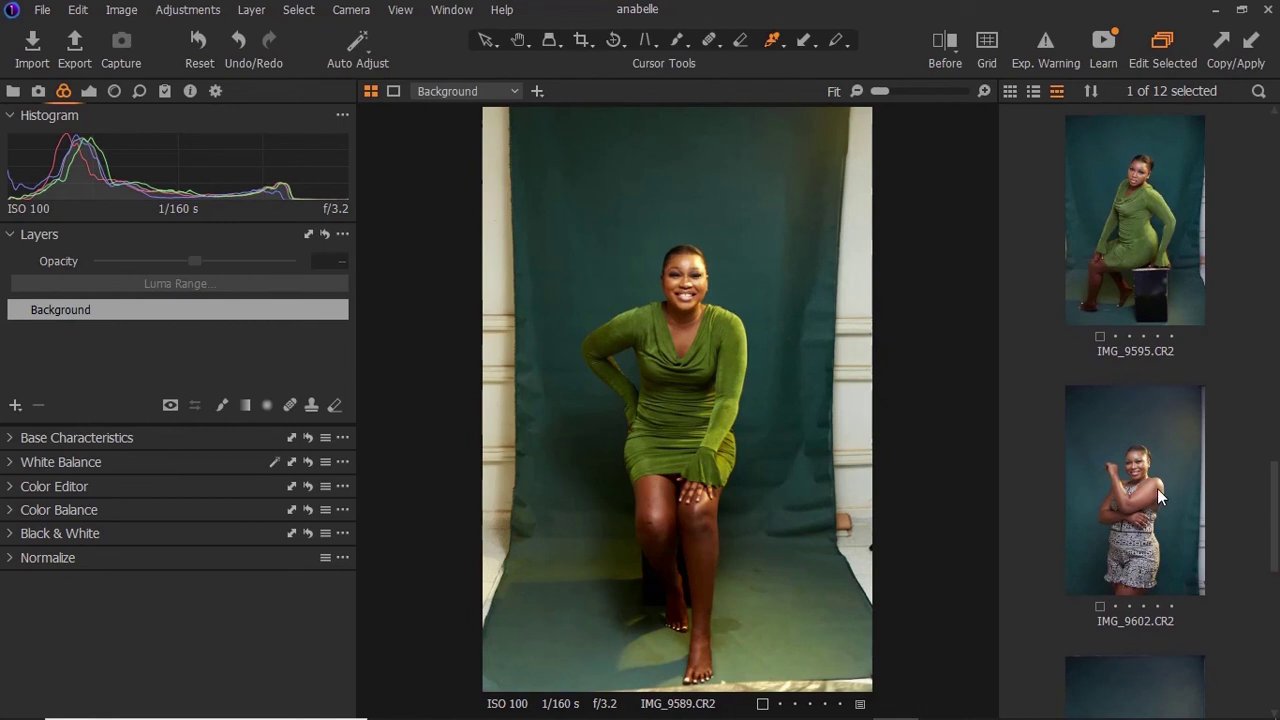
left_click(1178, 265)
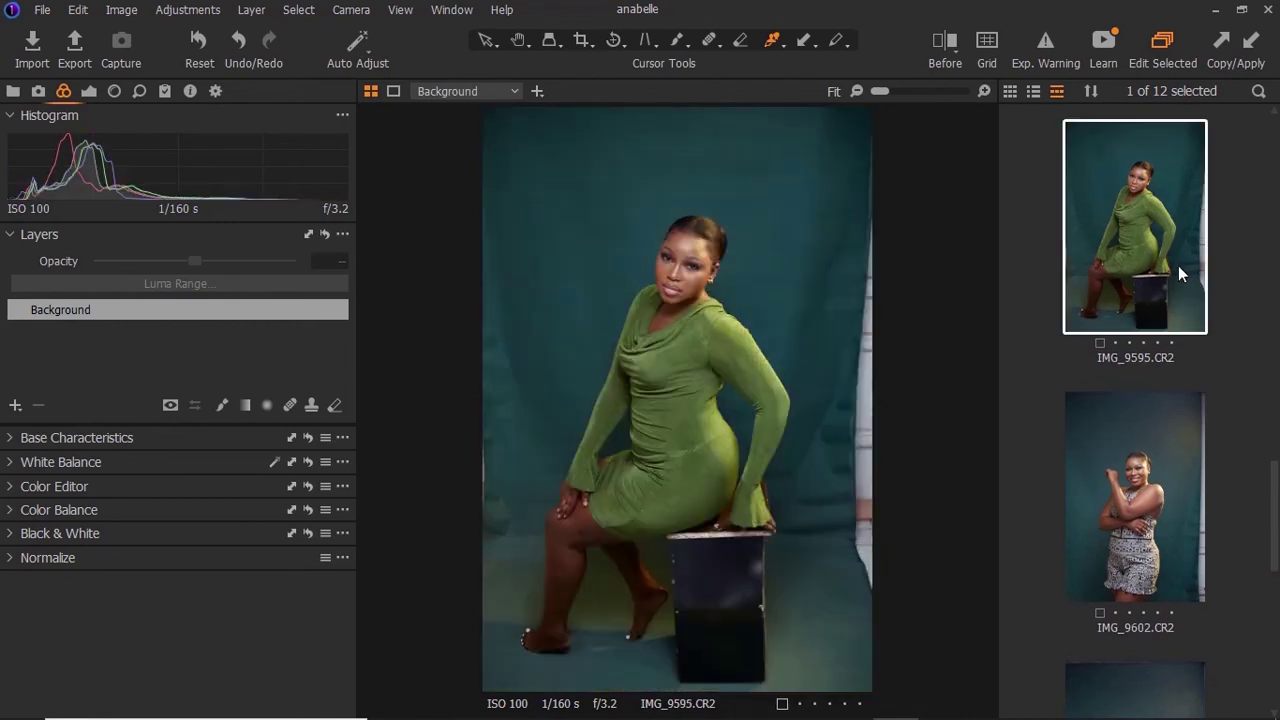
left_click(1250, 42)
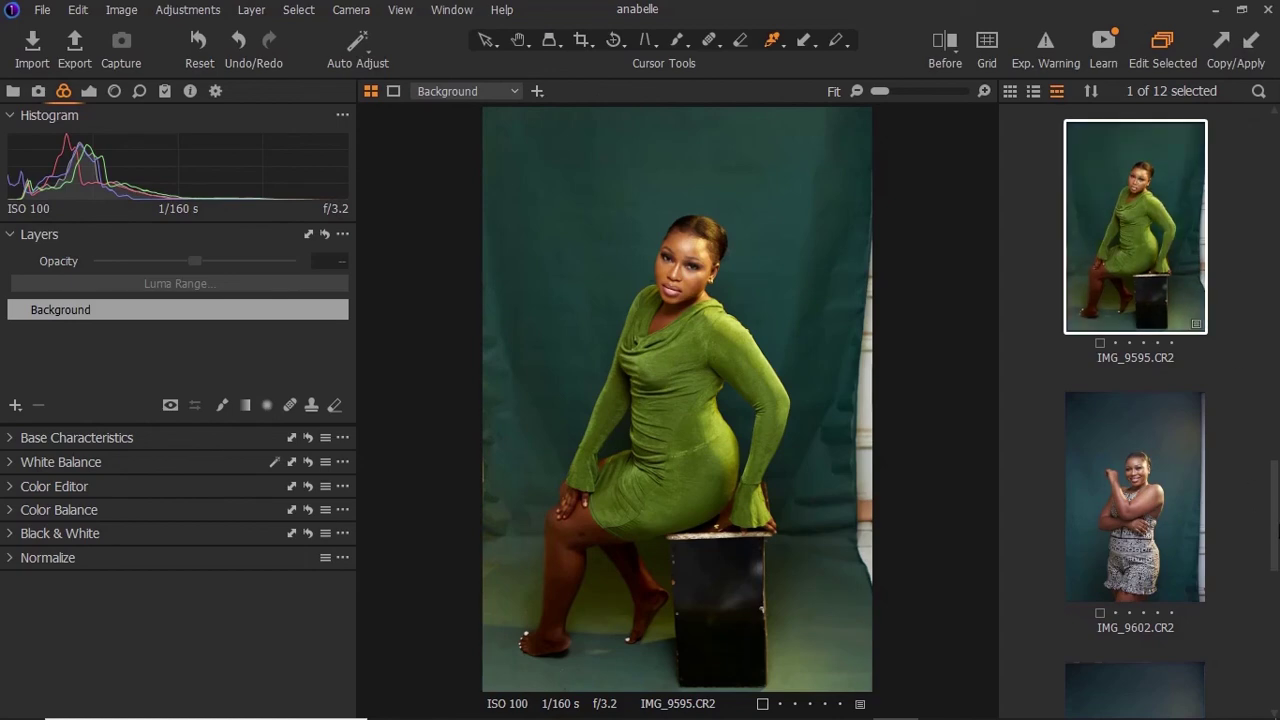
left_click_drag(1274, 540, 1274, 170)
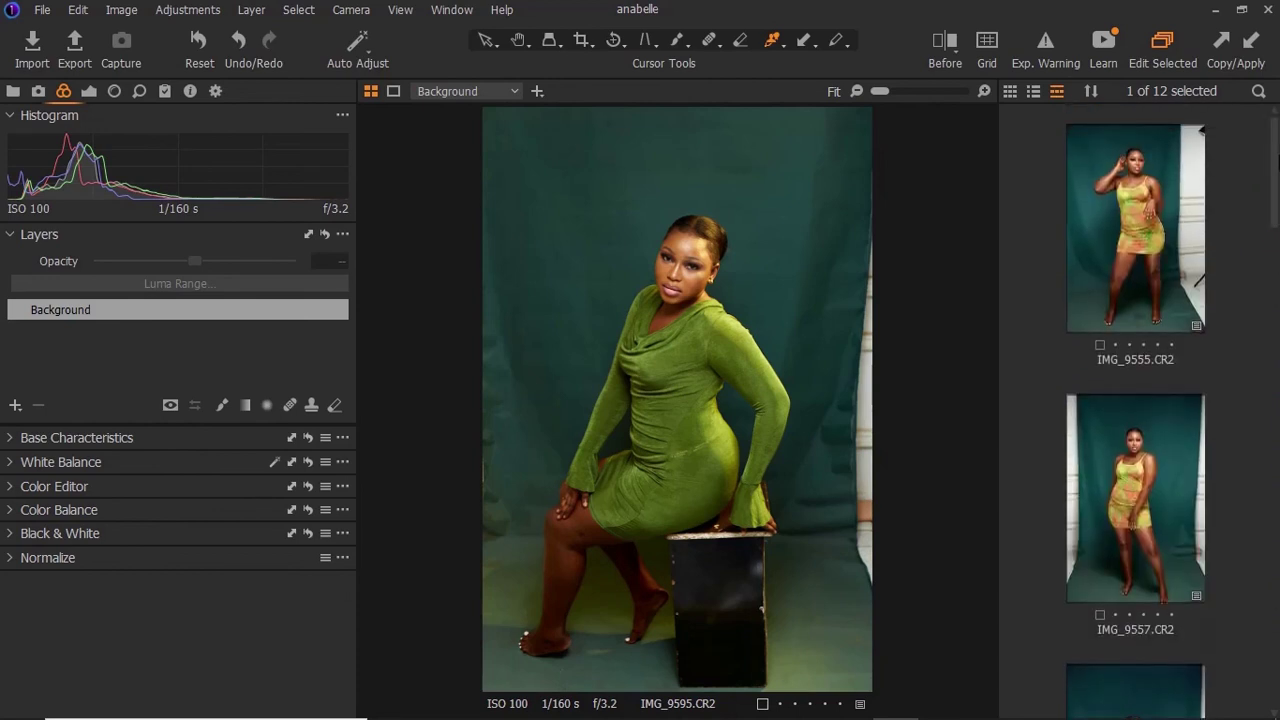